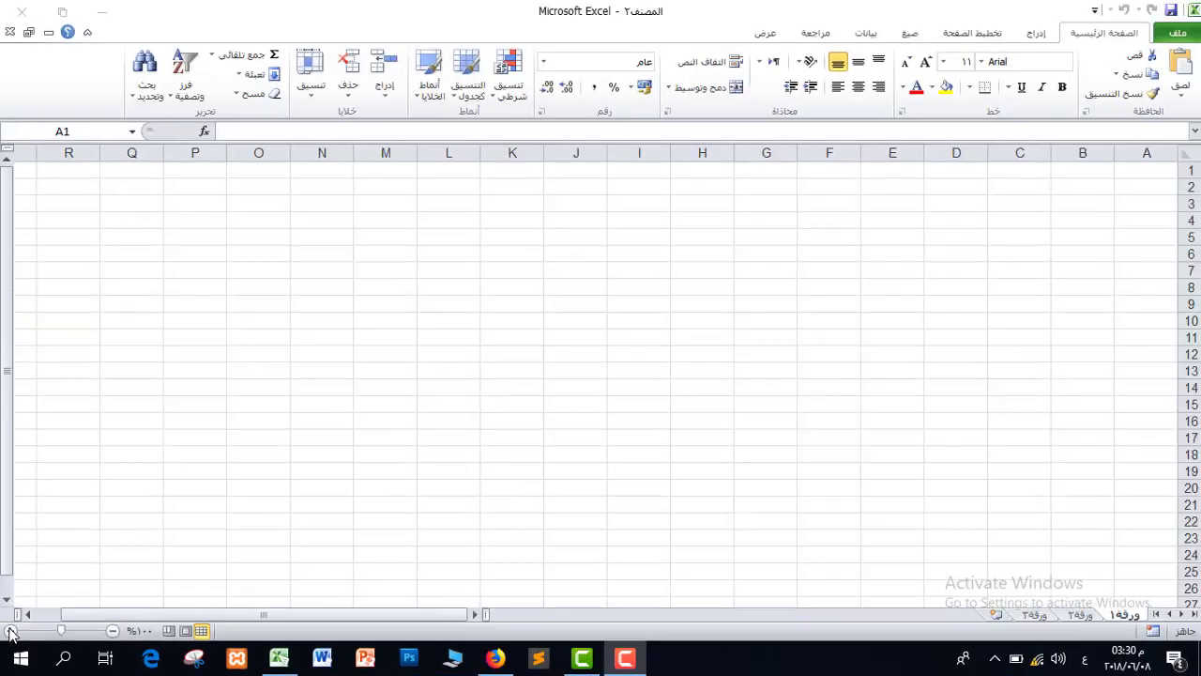
Zoom the empty first sheet in to 270% with the status-bar zoom control.
left_click(21, 593)
left_click(21, 593)
left_click(21, 593)
left_click(20, 593)
left_click(21, 593)
left_click(20, 593)
left_click(11, 631)
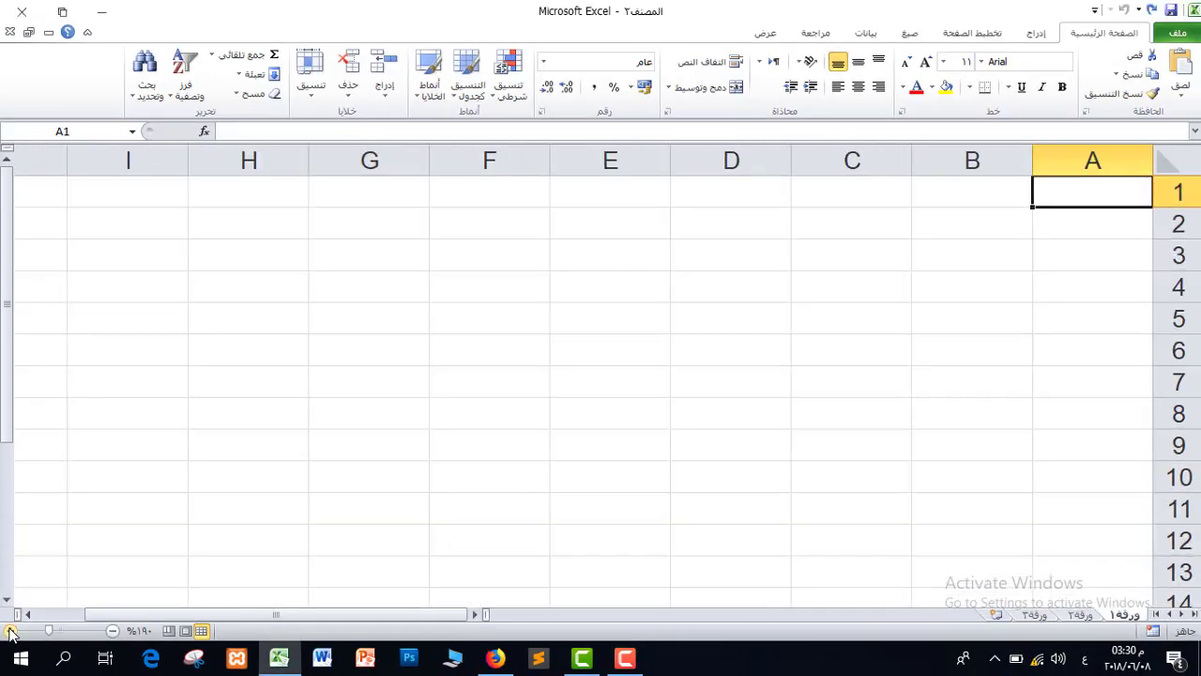
left_click(11, 631)
left_click(10, 630)
left_click(576, 328)
Try selecting B2:F8, D4 and E2, then settle on cell C2 for the title.
left_click_drag(893, 263, 228, 540)
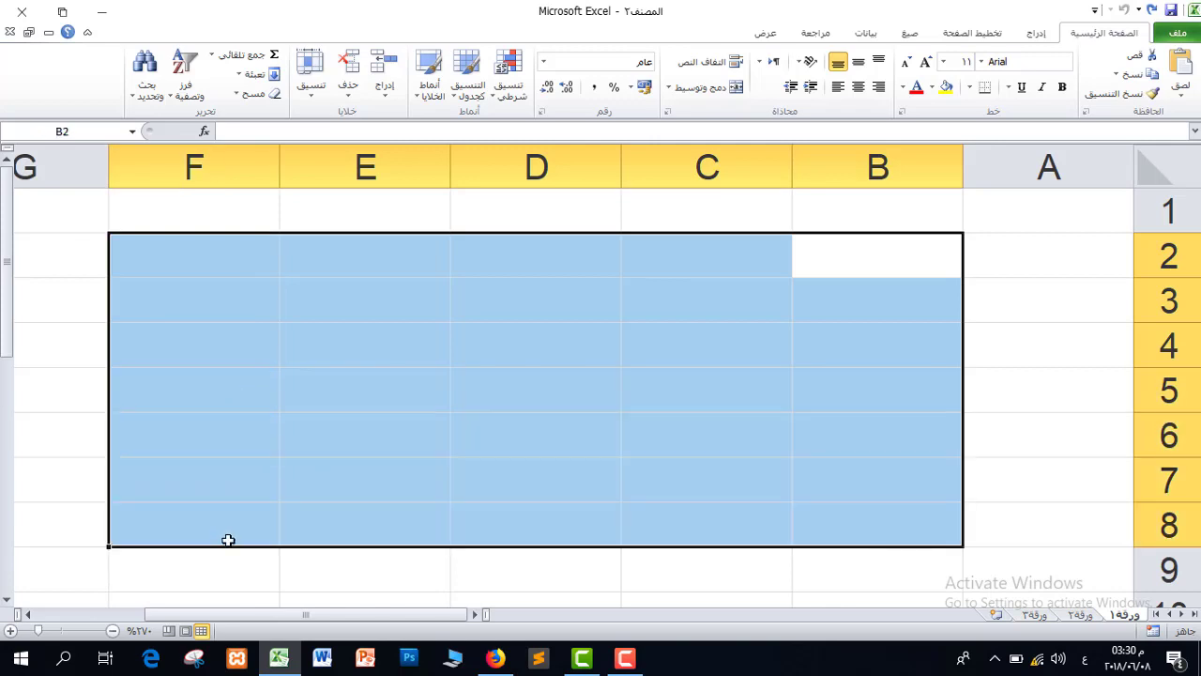
left_click(553, 354)
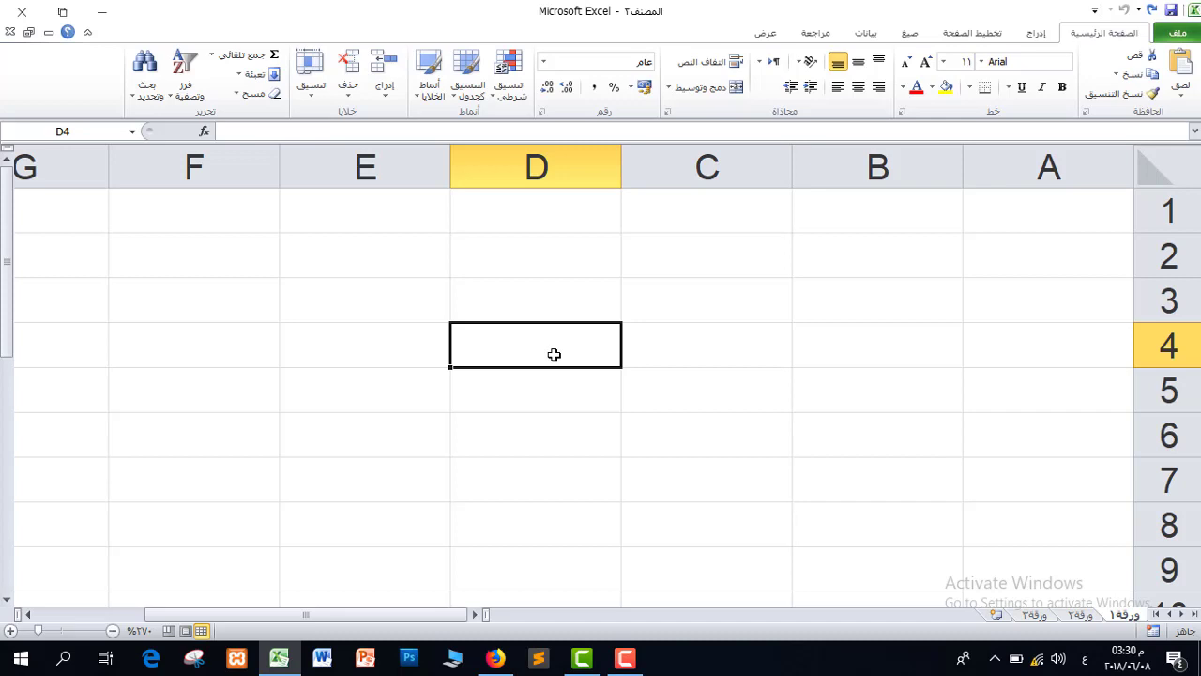
left_click(430, 270)
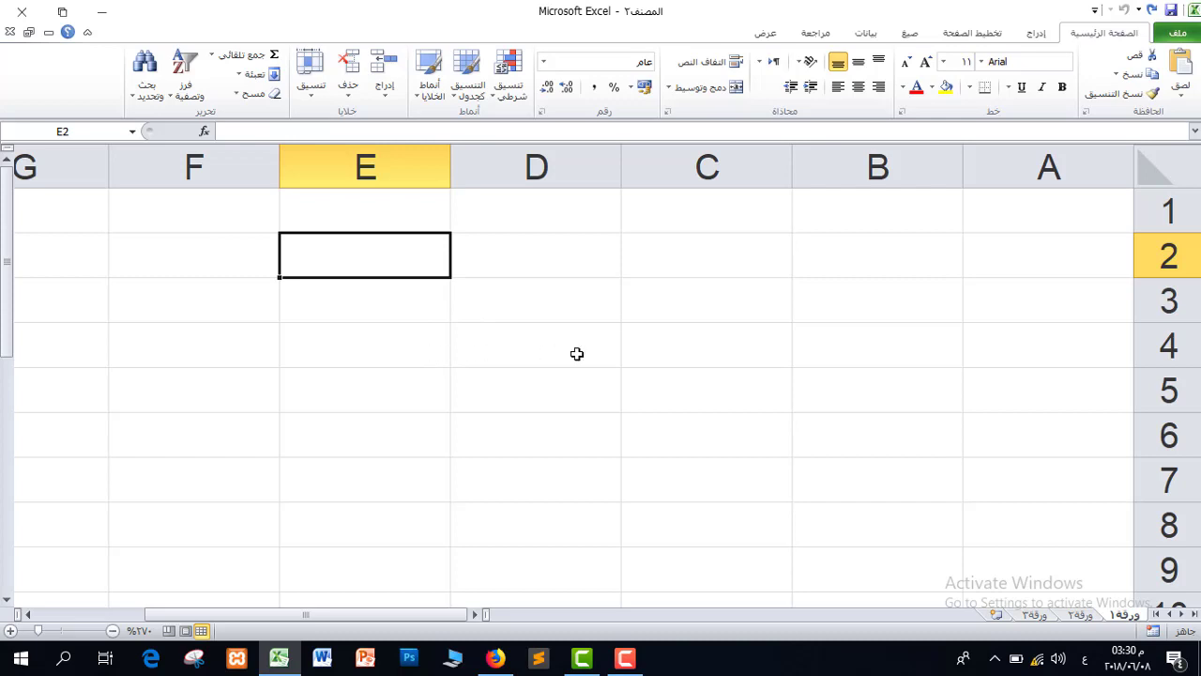
left_click(845, 301)
left_click(726, 262)
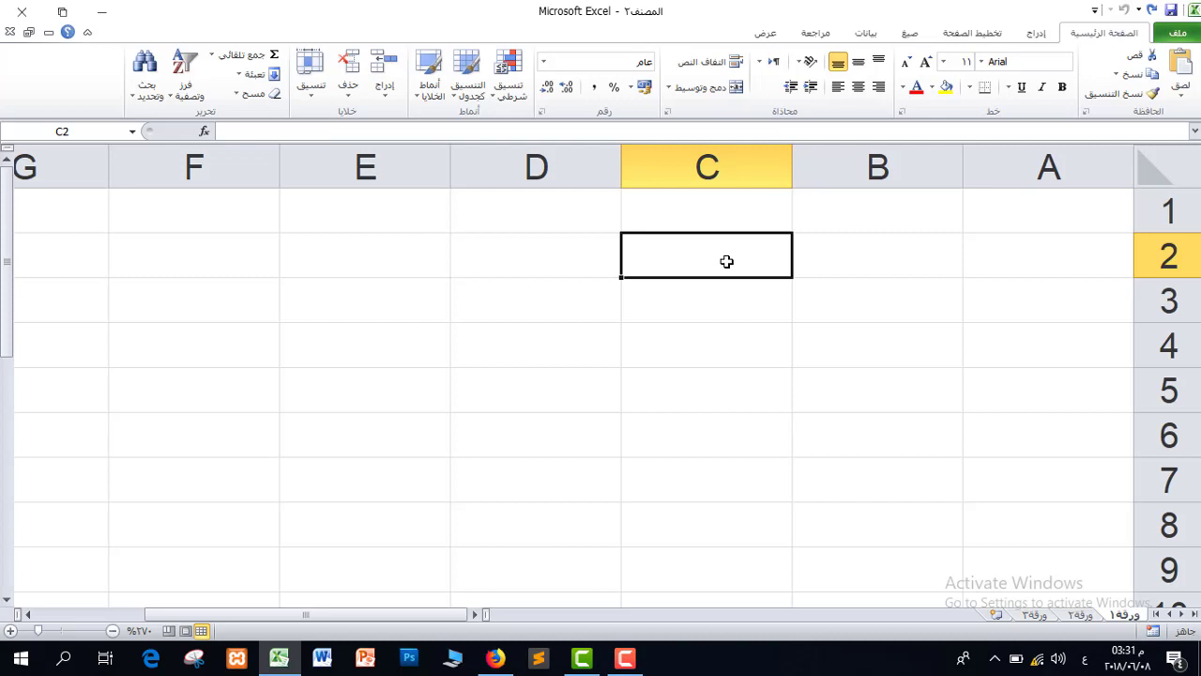
Enter the title 'عالم بهاء الاحترافي' in cell C2 and commit it.
type("عالم")
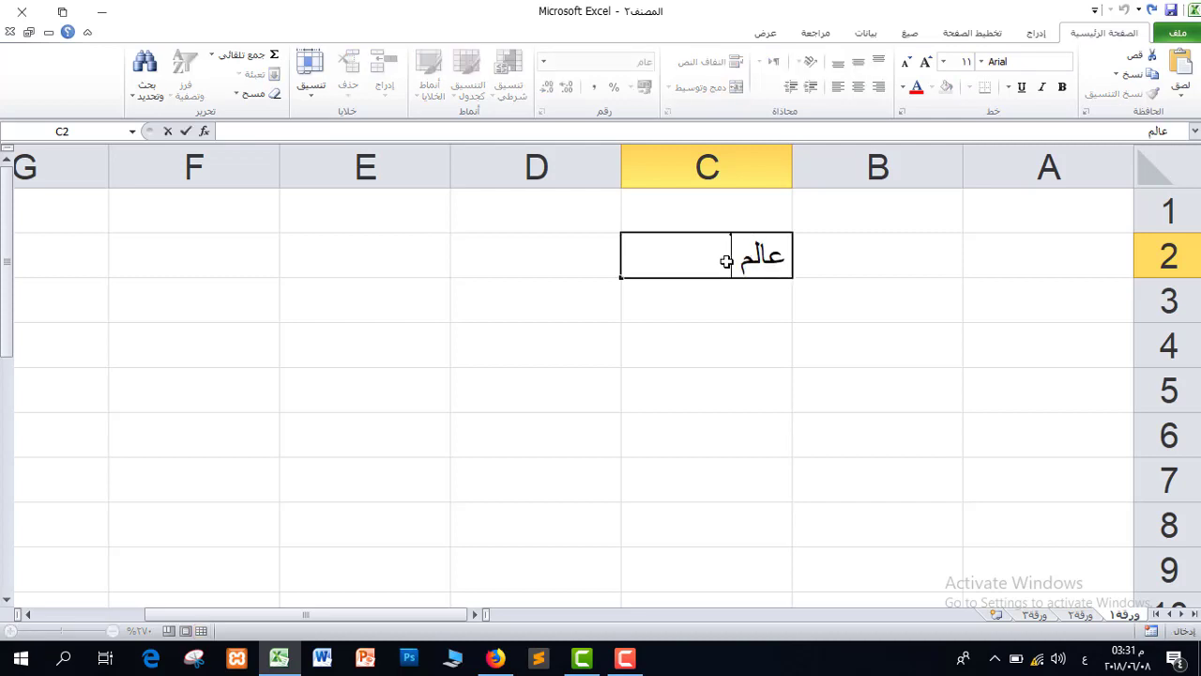
type(" بهاء الا")
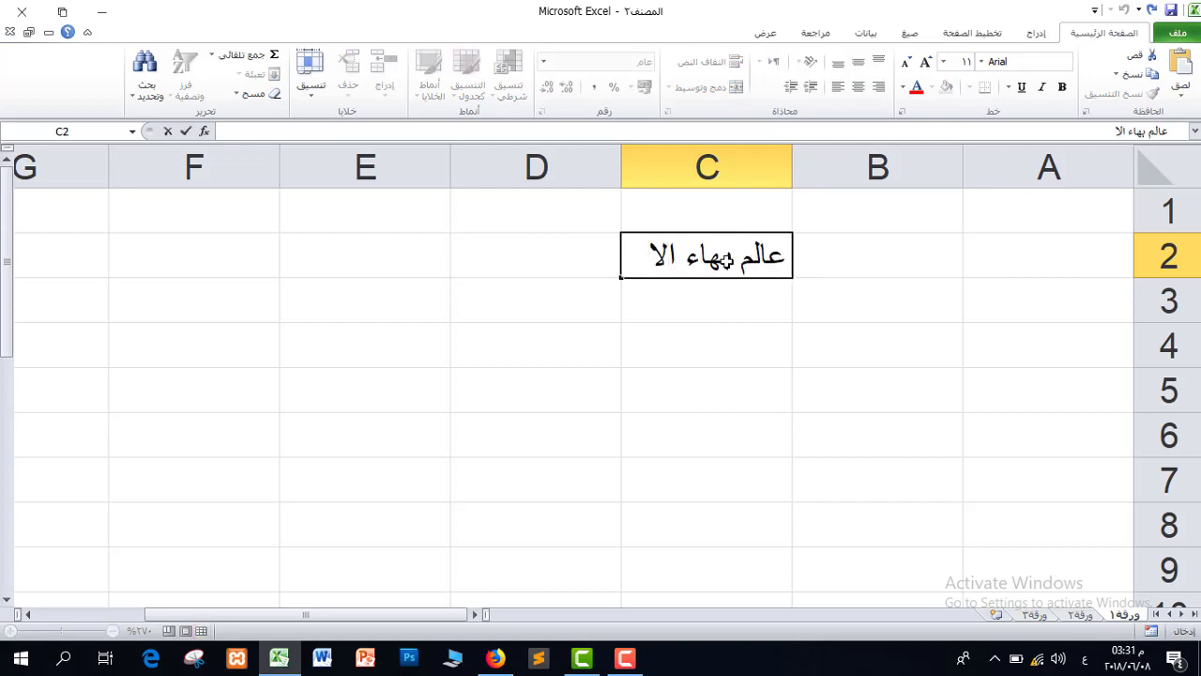
type("حترافي")
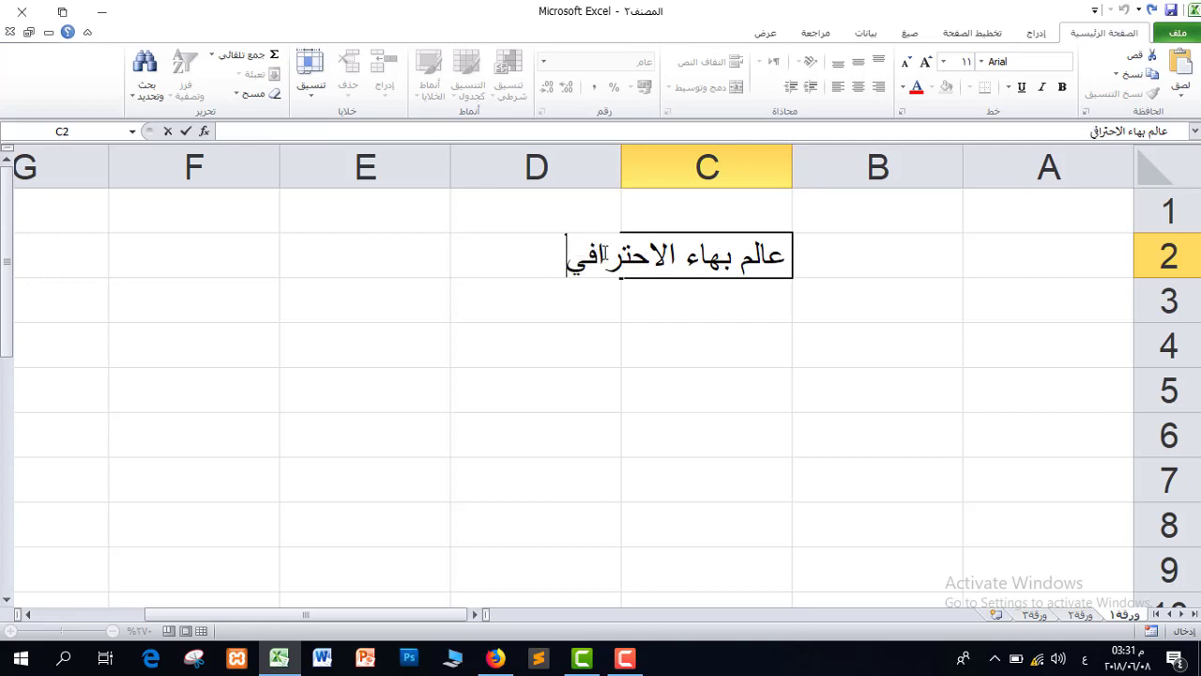
left_click(658, 310)
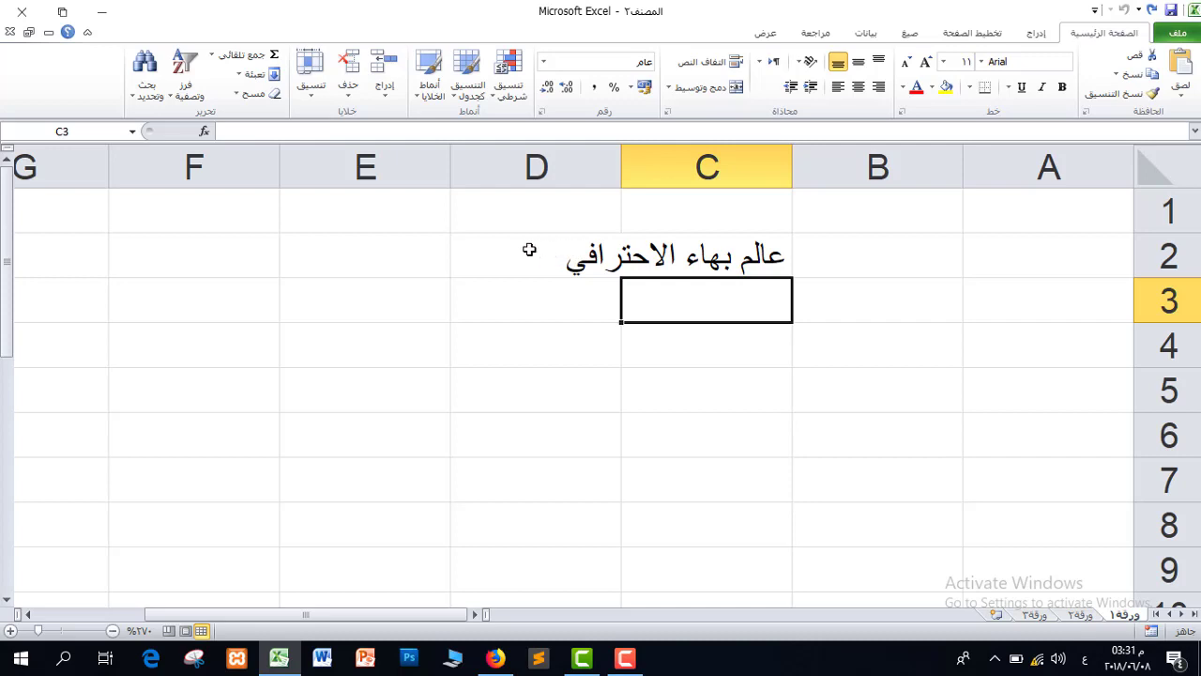
Enter 'حاسوب' in D2, then select title cell C2 and column C.
left_click(529, 250)
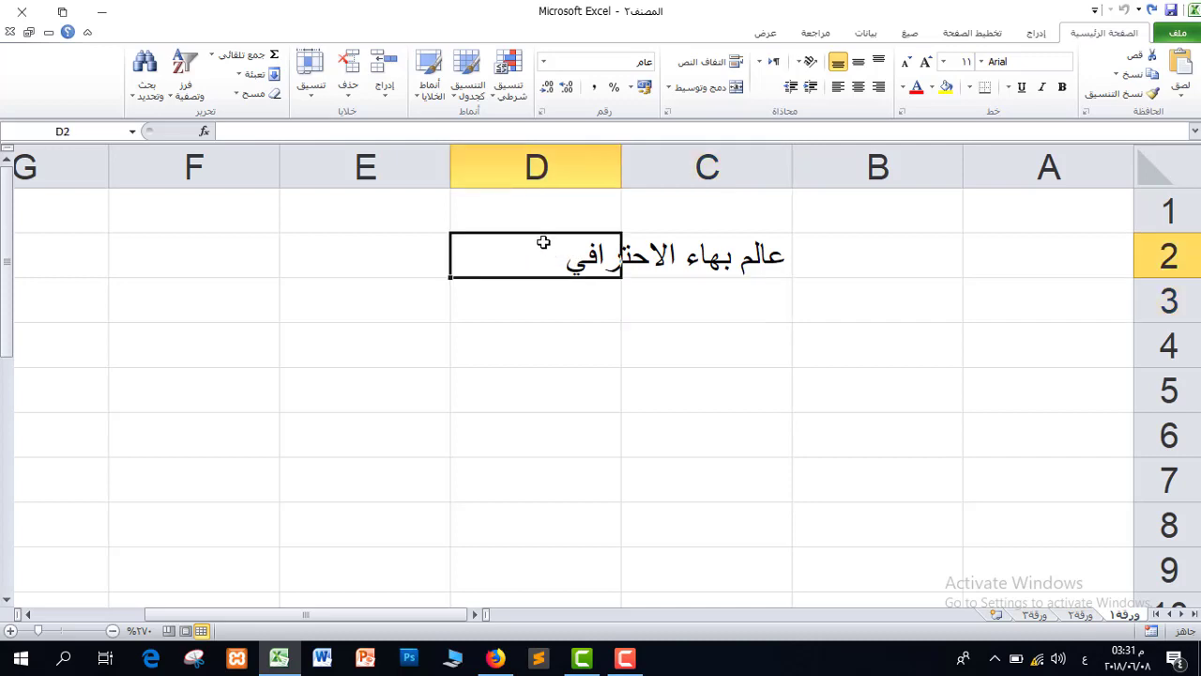
type("حاسوب")
key("Return")
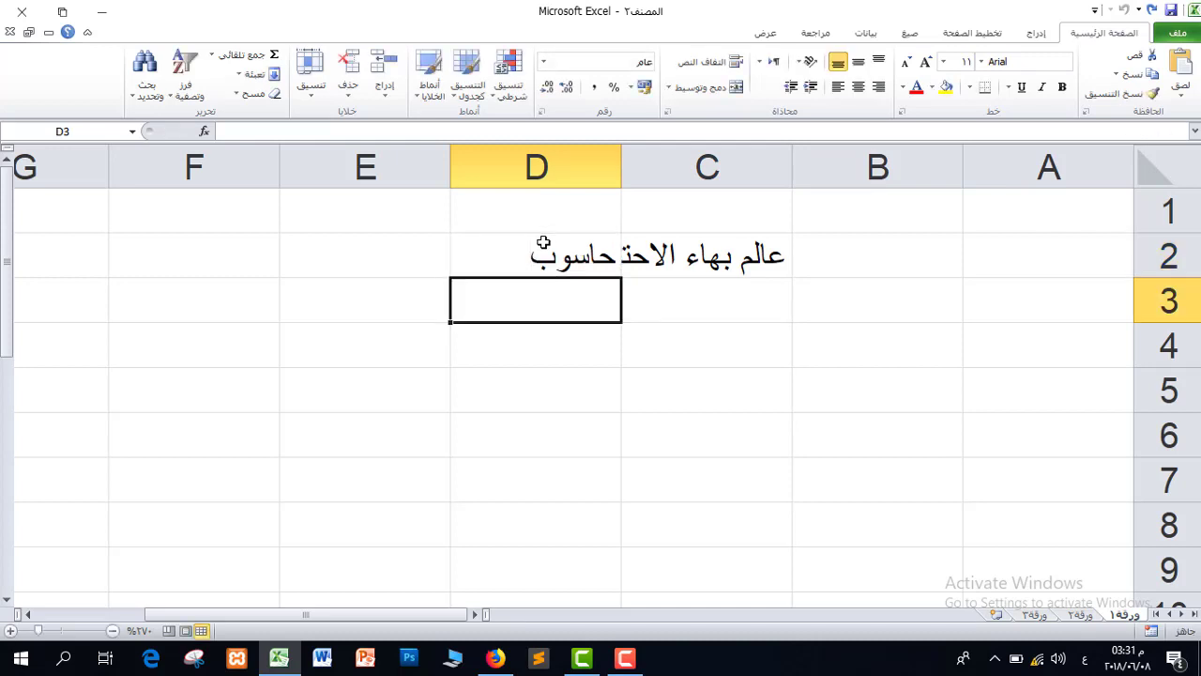
left_click(665, 249)
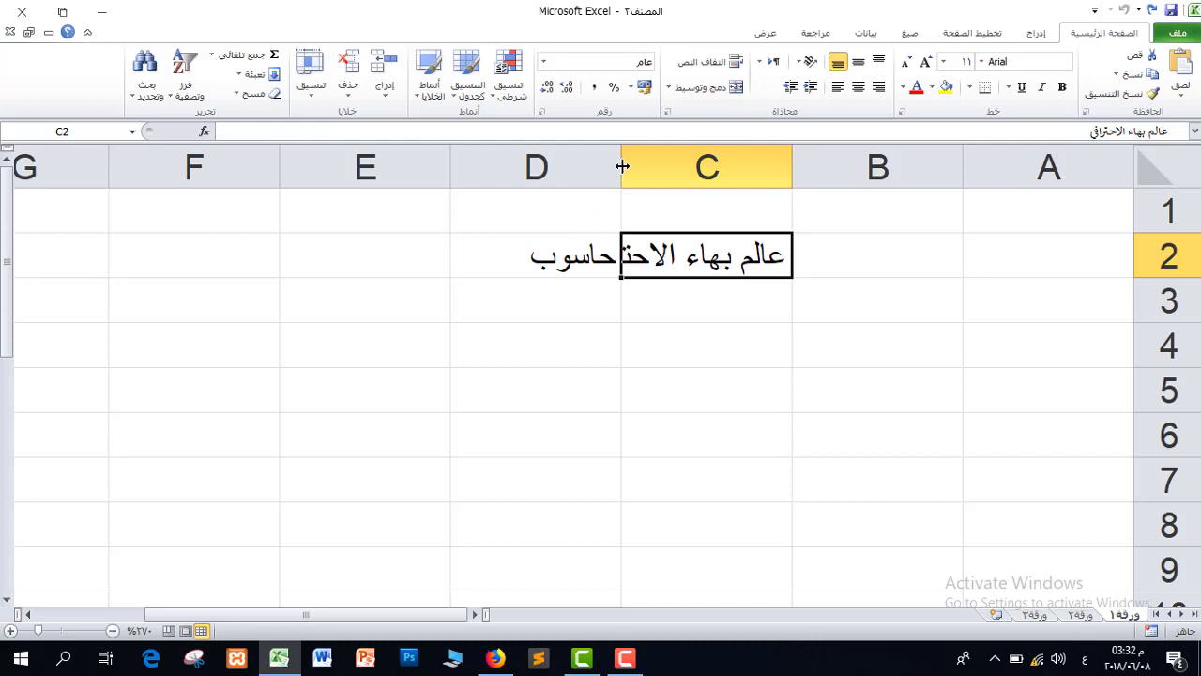
left_click(695, 174)
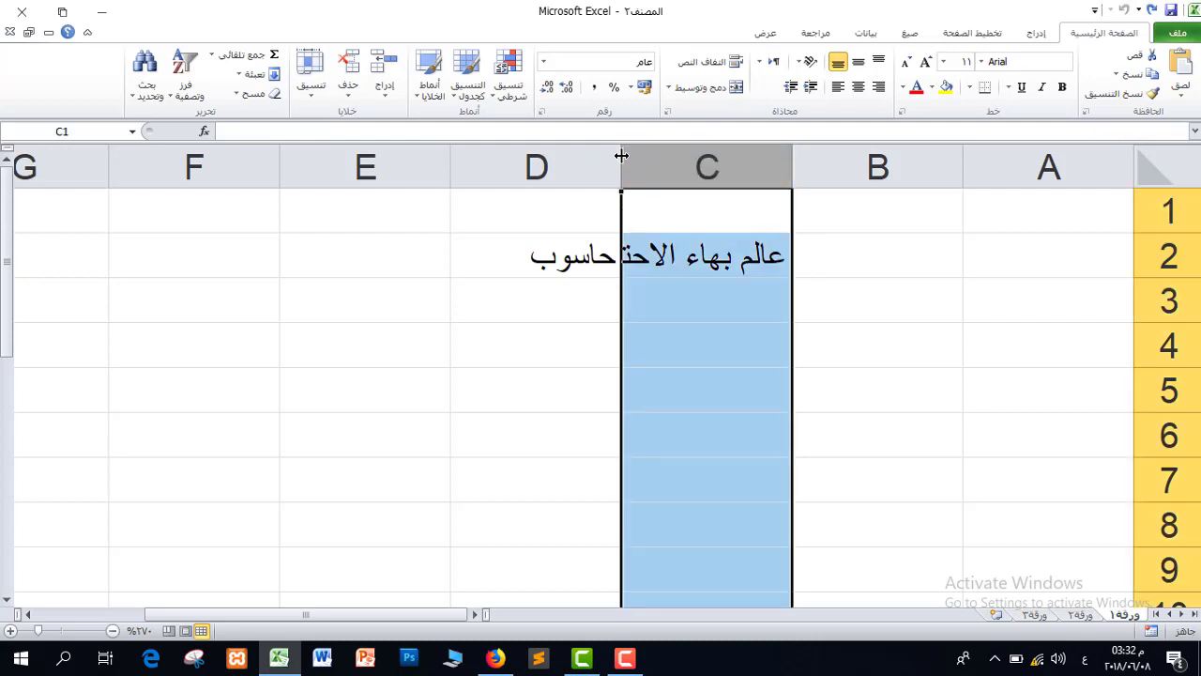
Widen column C and type sample Arabic text into cell C3.
left_click_drag(622, 154, 557, 155)
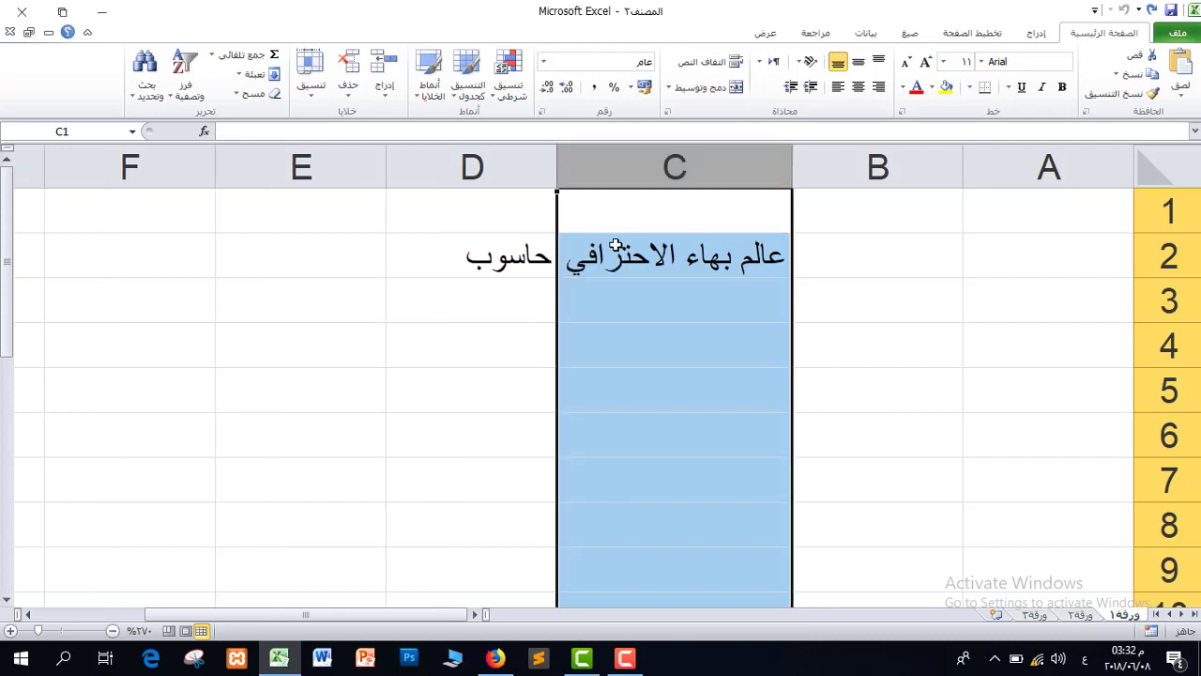
left_click(586, 258)
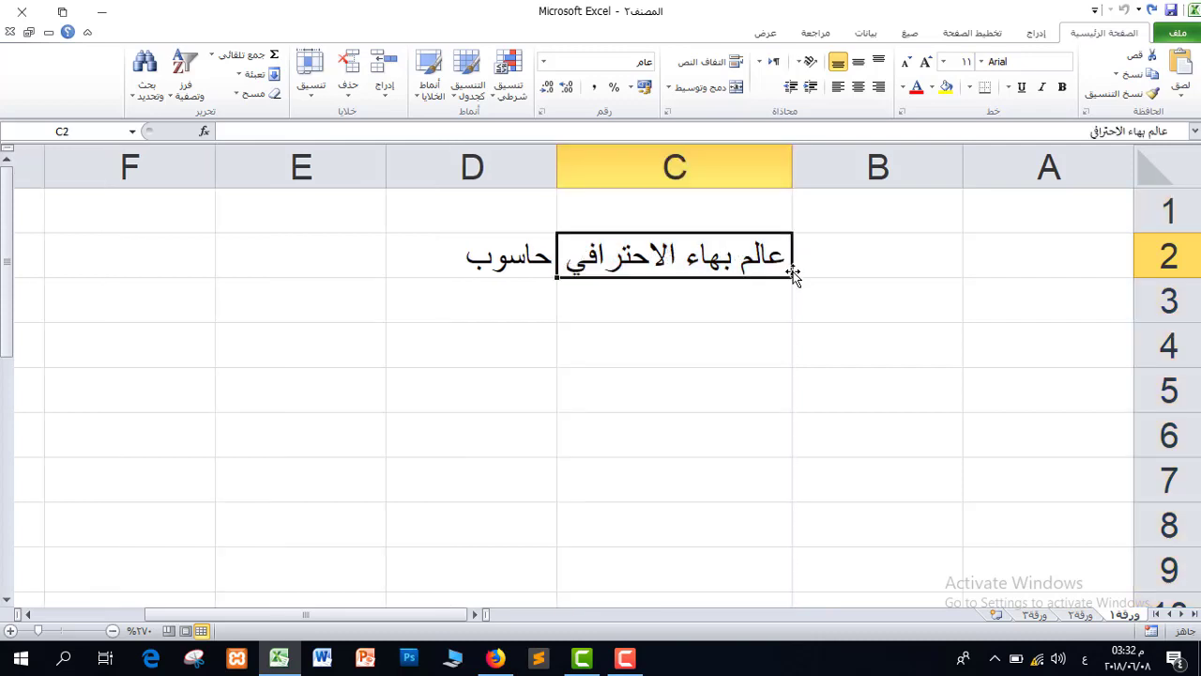
left_click(683, 299)
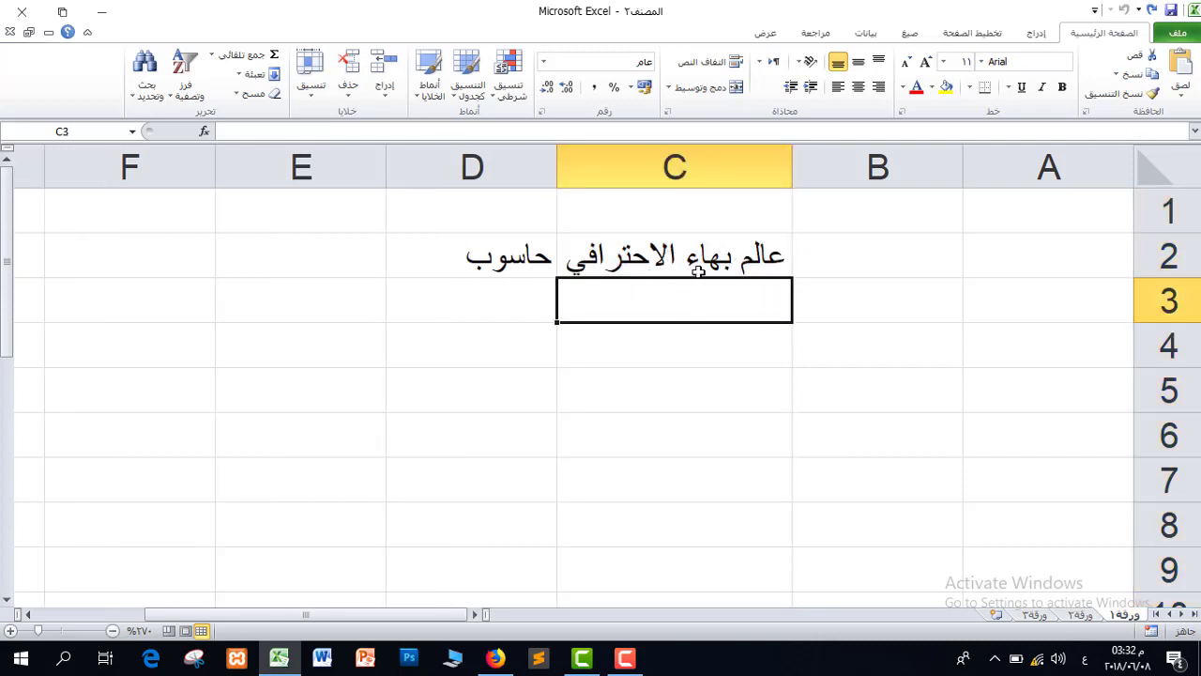
type("تر بنتا نؤتيا يؤنتنيؤت نيتؤلنيتؤتا")
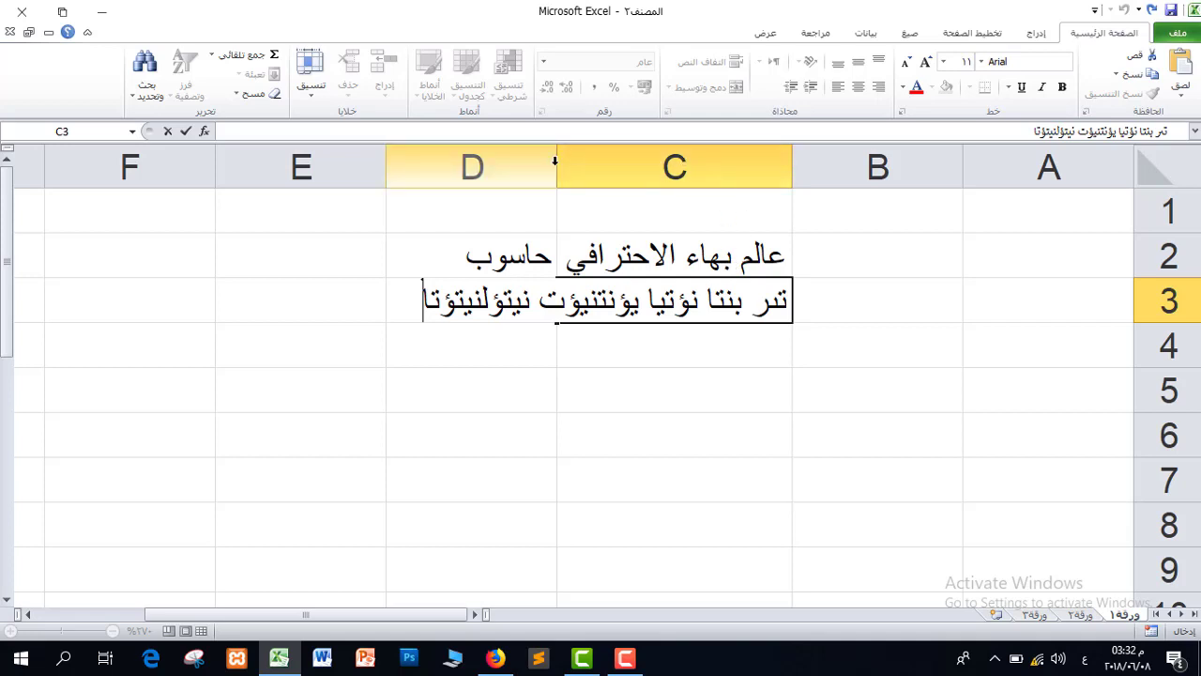
Autofit column C to its longest text, then clear the sample text from C3.
double_click(554, 161)
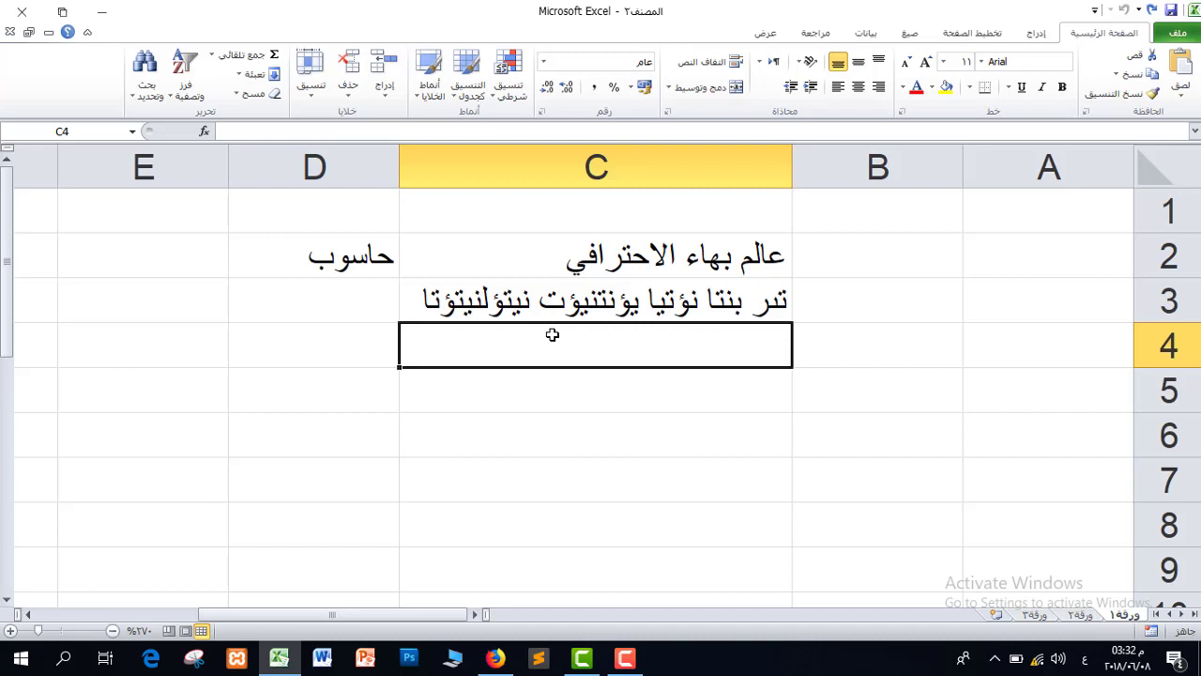
left_click(579, 298)
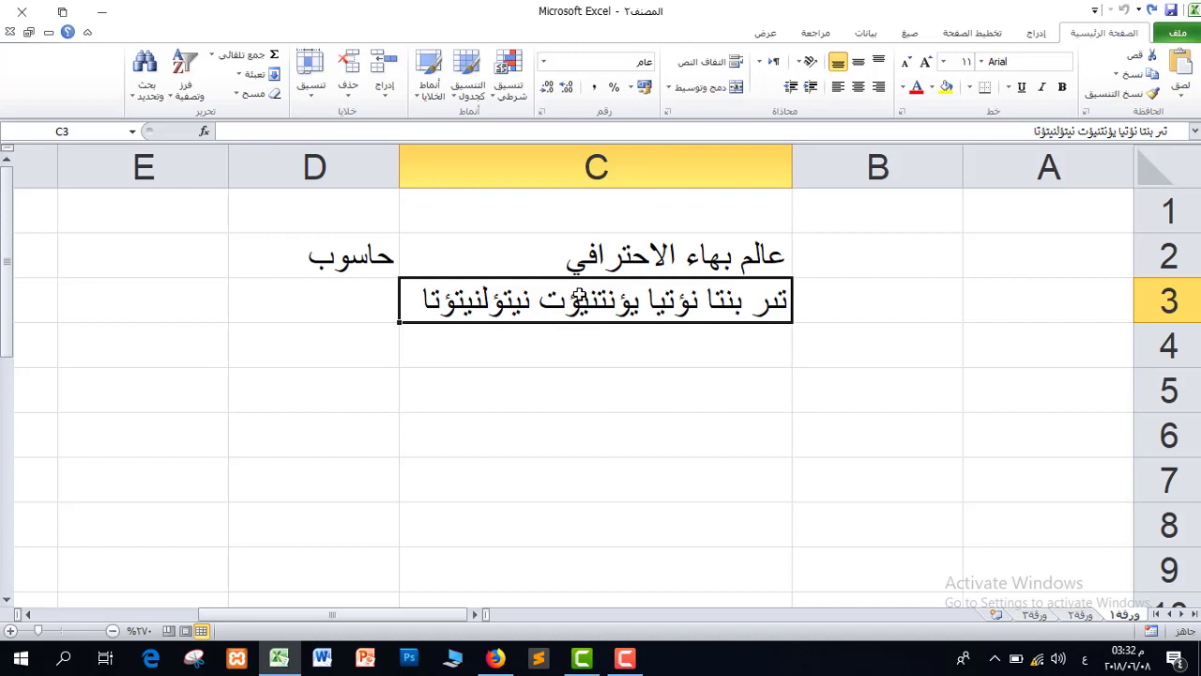
key("Delete")
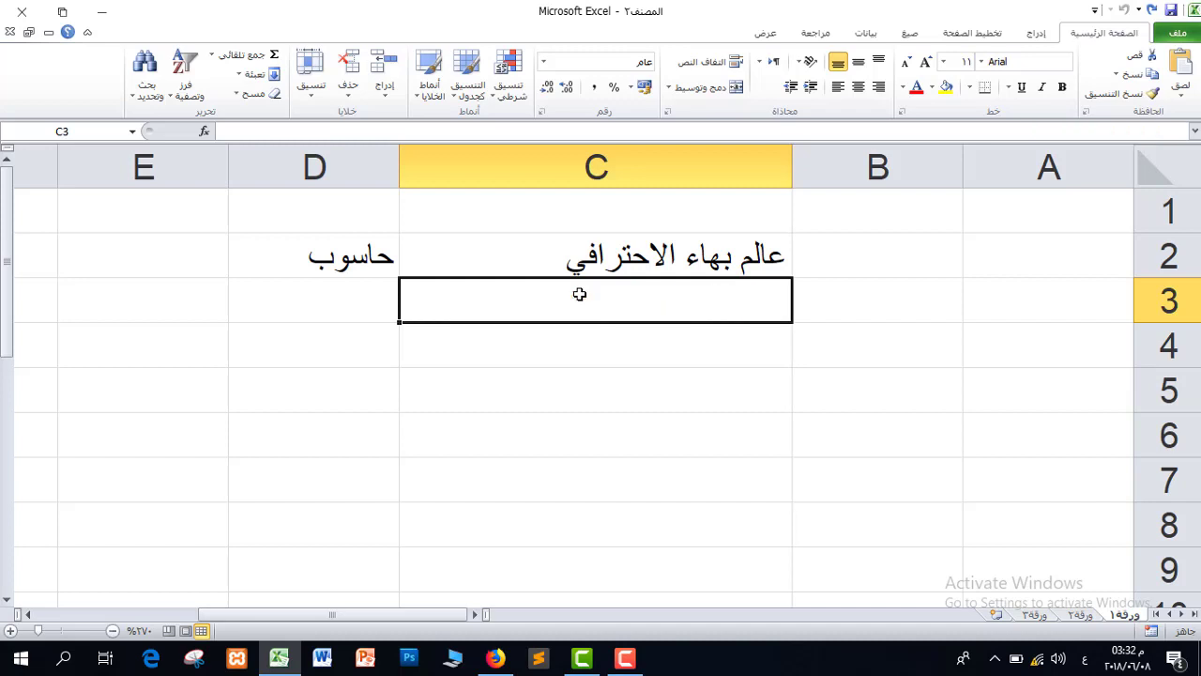
left_click(620, 246)
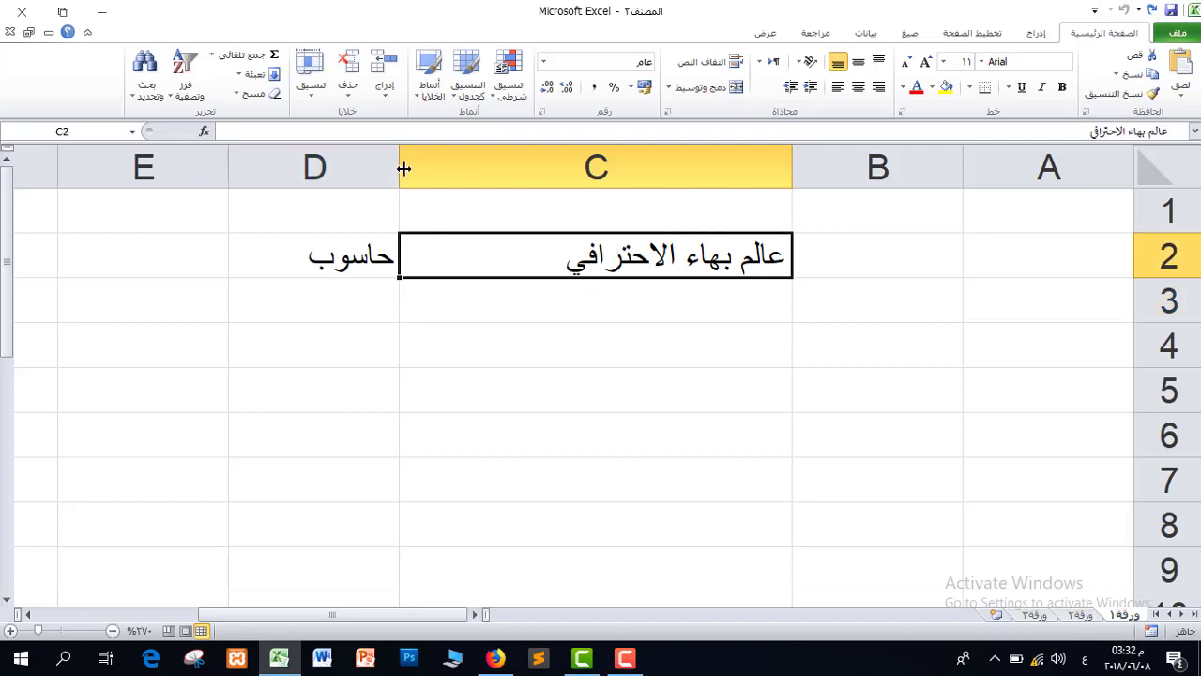
Narrow column C and delete 'حاسوب' from D2, reselecting title cell C2.
left_click_drag(402, 168, 556, 165)
left_click(431, 161)
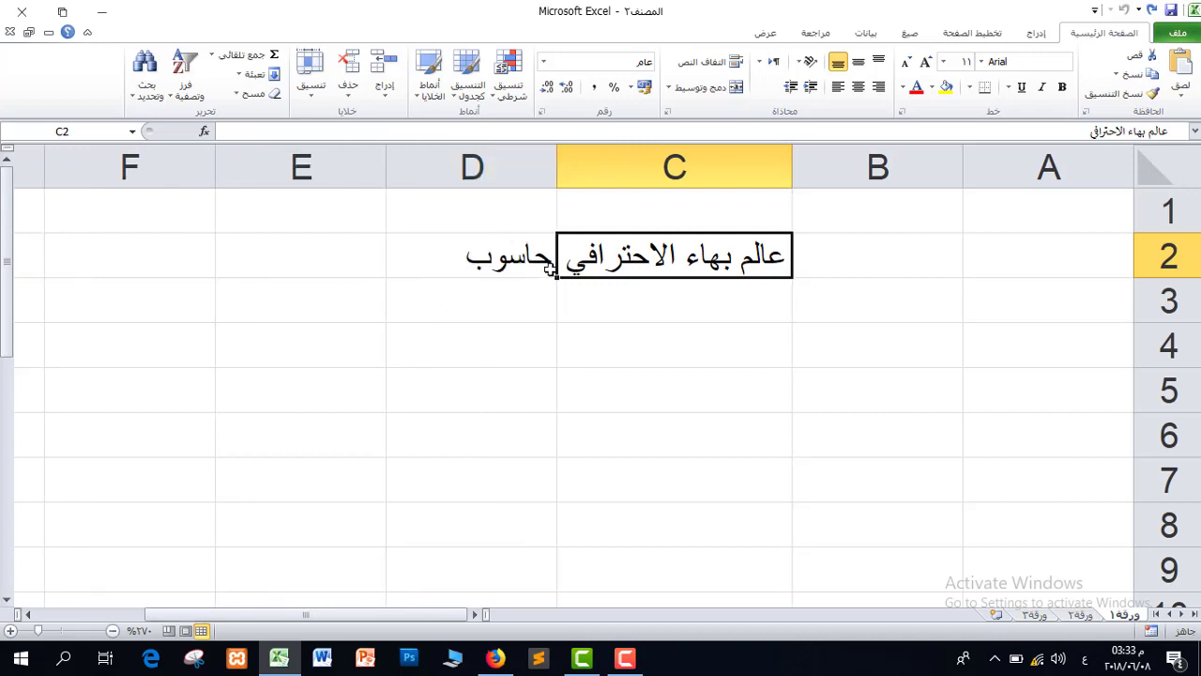
left_click(519, 262)
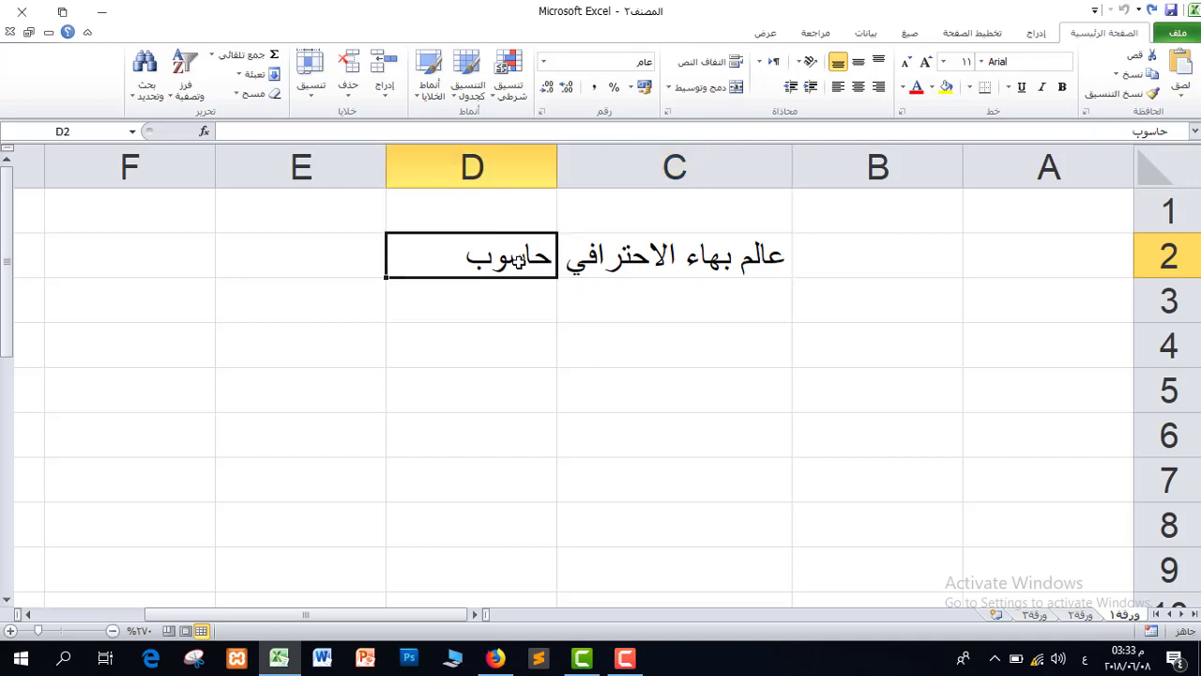
key("Delete")
left_click(680, 251)
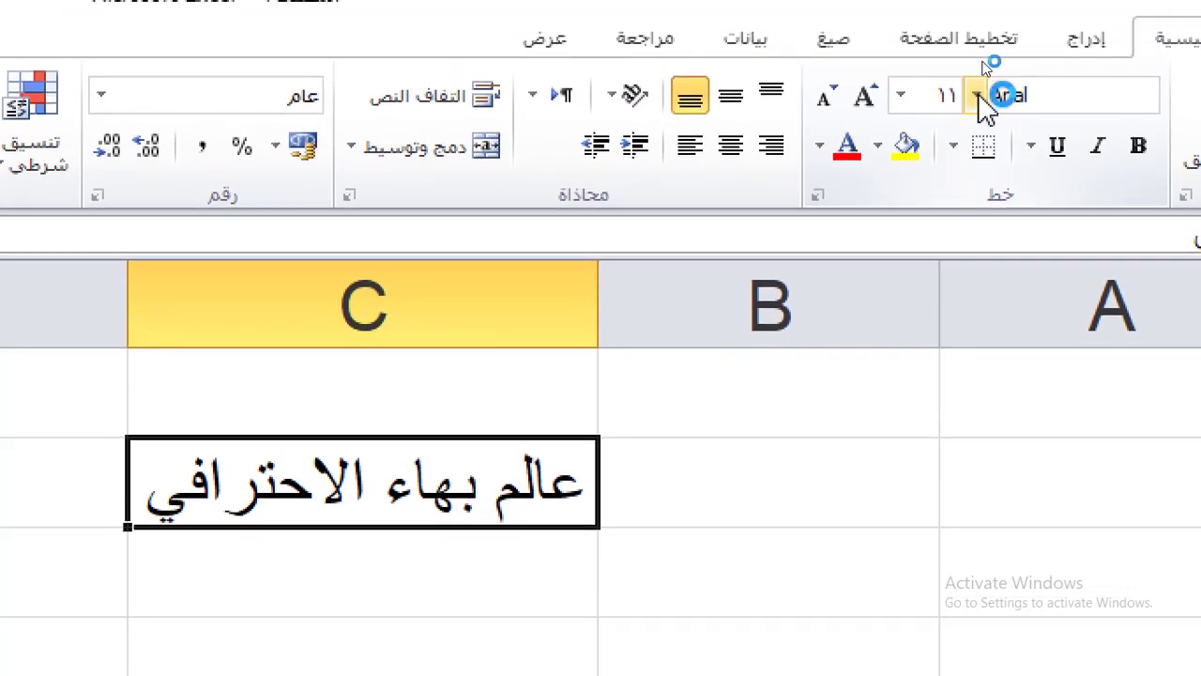
Set the title in AbdoLine-Heavy font and adjust its size to 16.
left_click(978, 94)
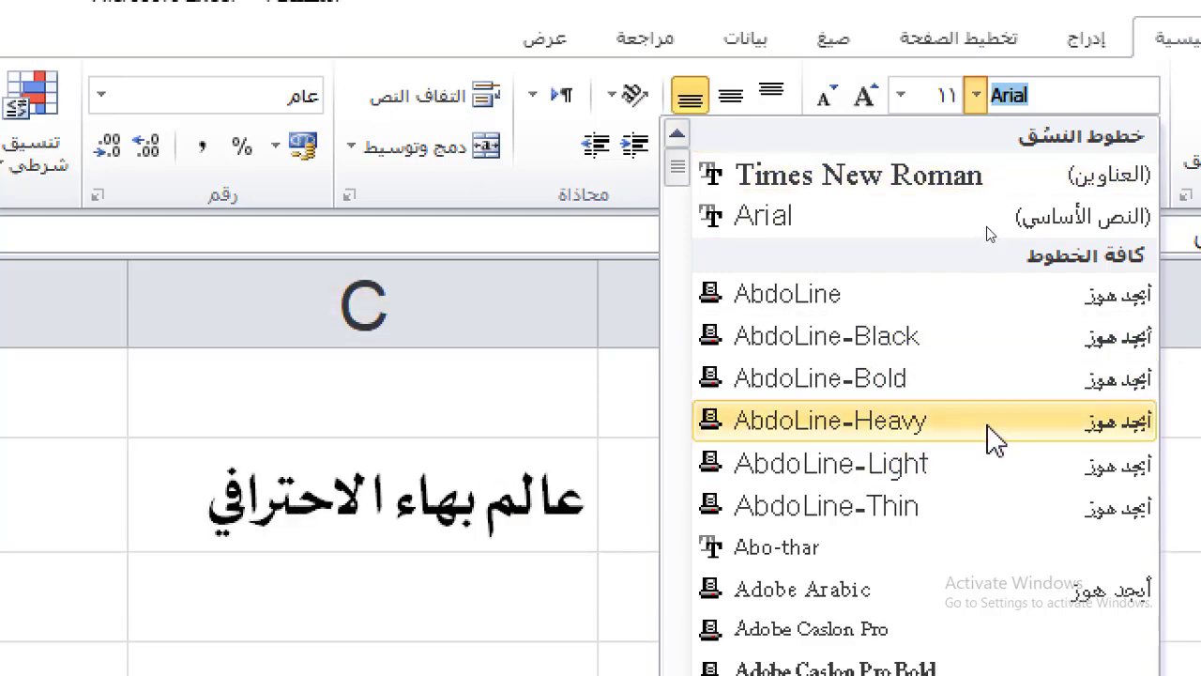
left_click(989, 423)
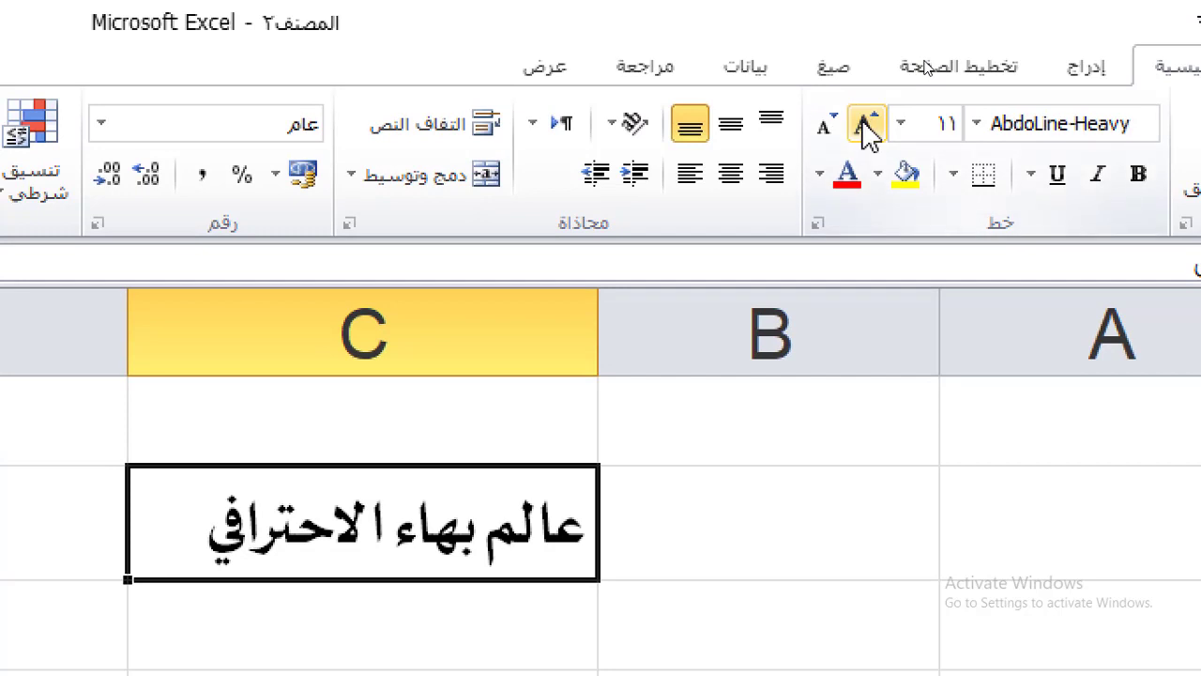
left_click(866, 124)
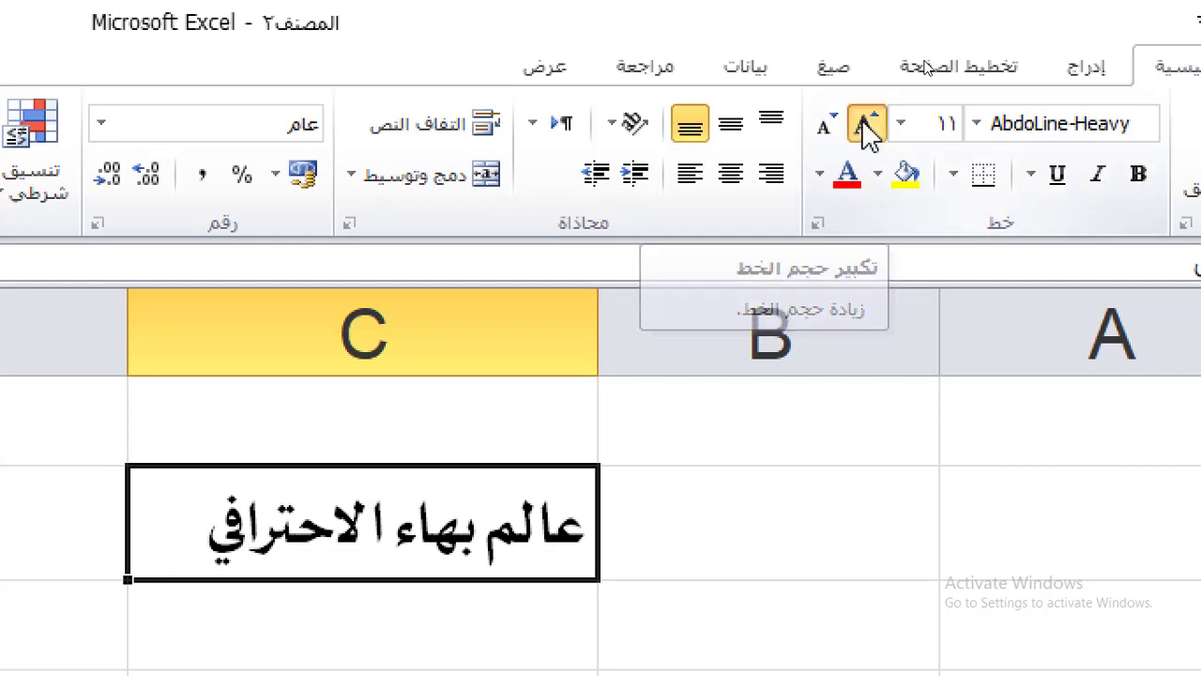
left_click(866, 124)
left_click(866, 124)
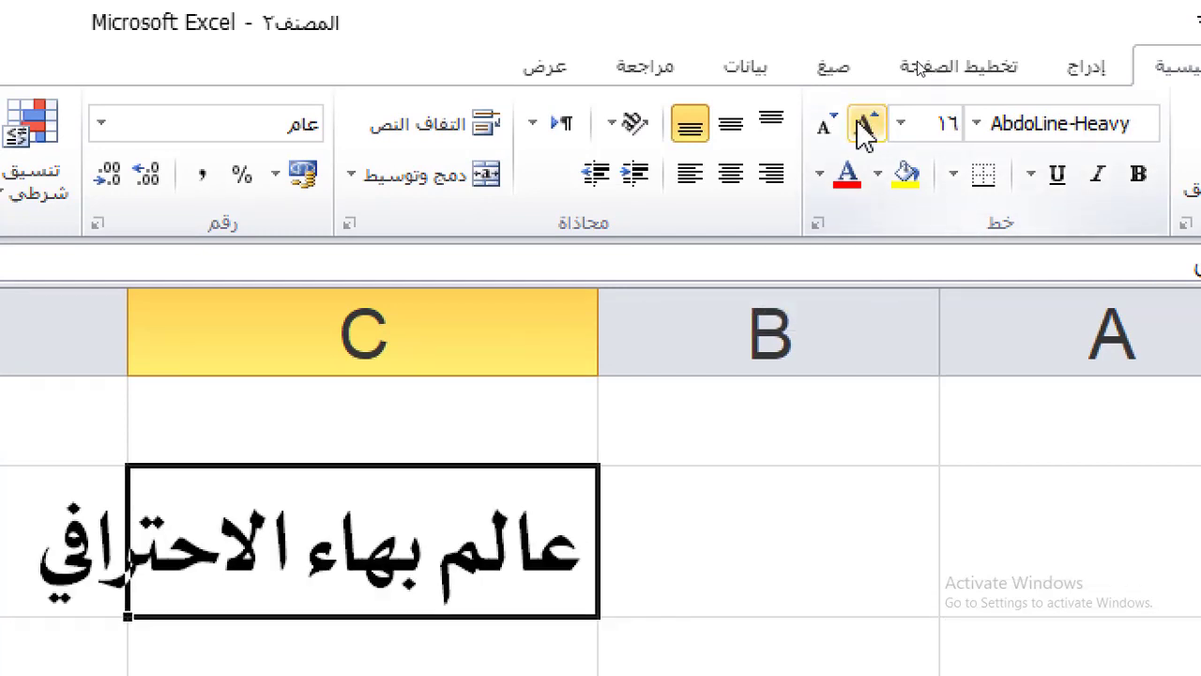
left_click(844, 128)
left_click(843, 127)
left_click(843, 127)
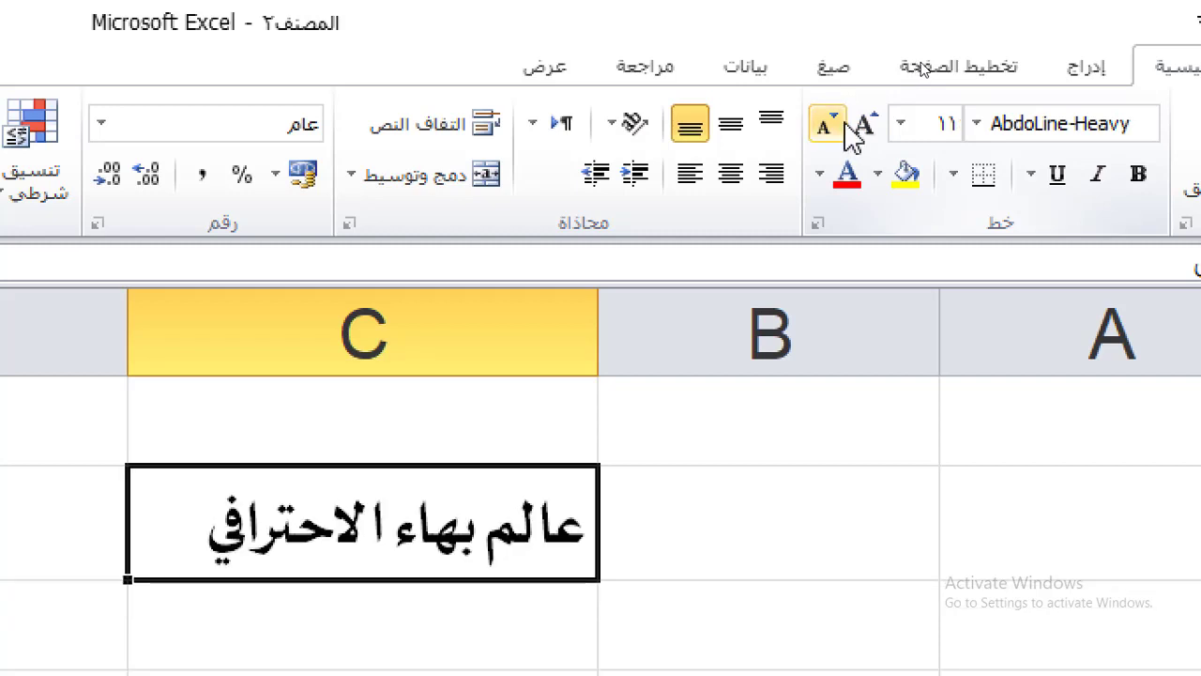
left_click(869, 128)
left_click(868, 128)
left_click(869, 128)
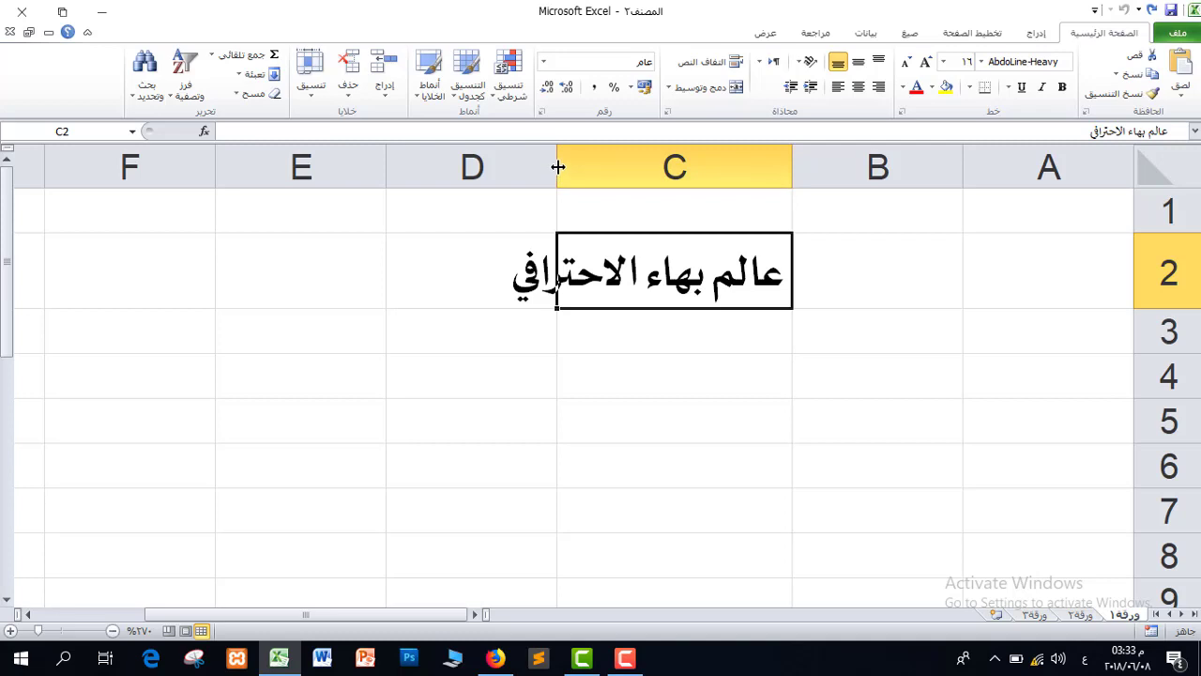
Autofit column C to the larger title, make it bold, and switch the font to Arial.
double_click(557, 167)
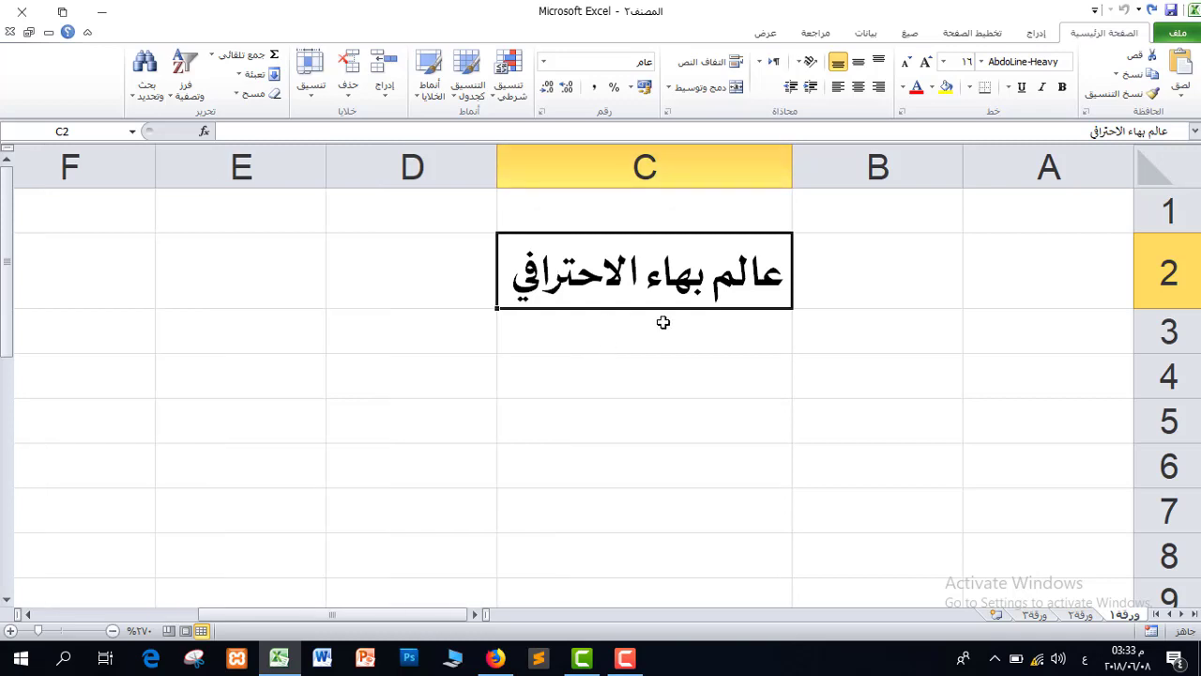
left_click(1063, 88)
left_click(979, 62)
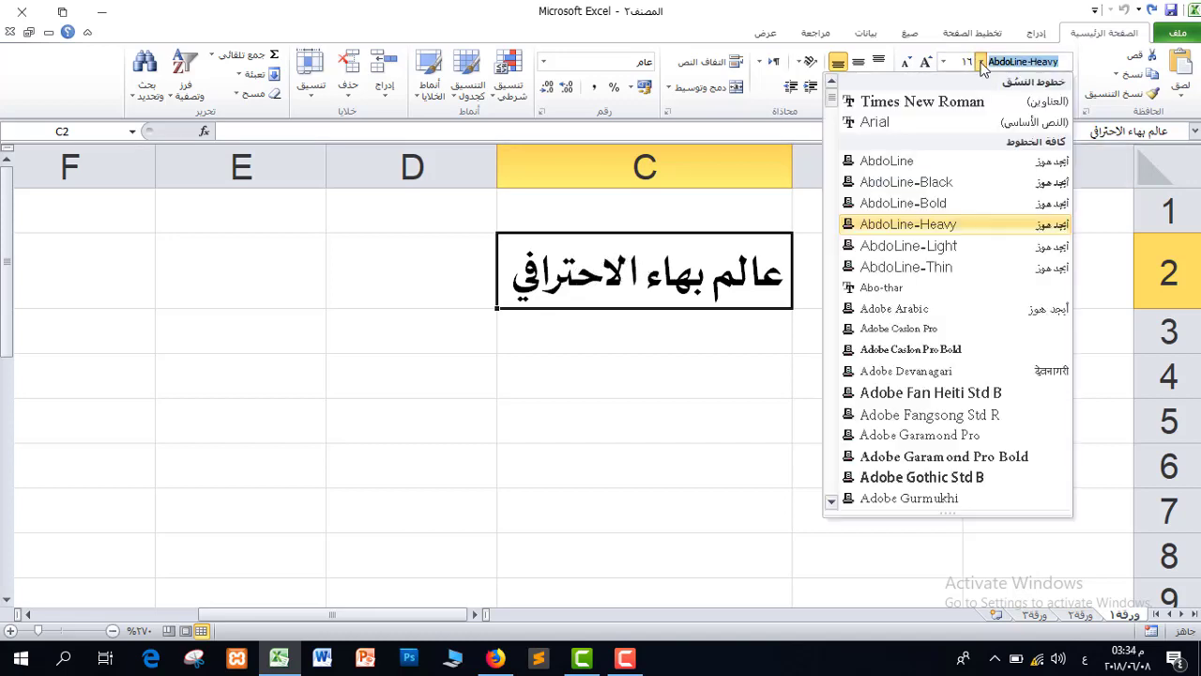
left_click(931, 120)
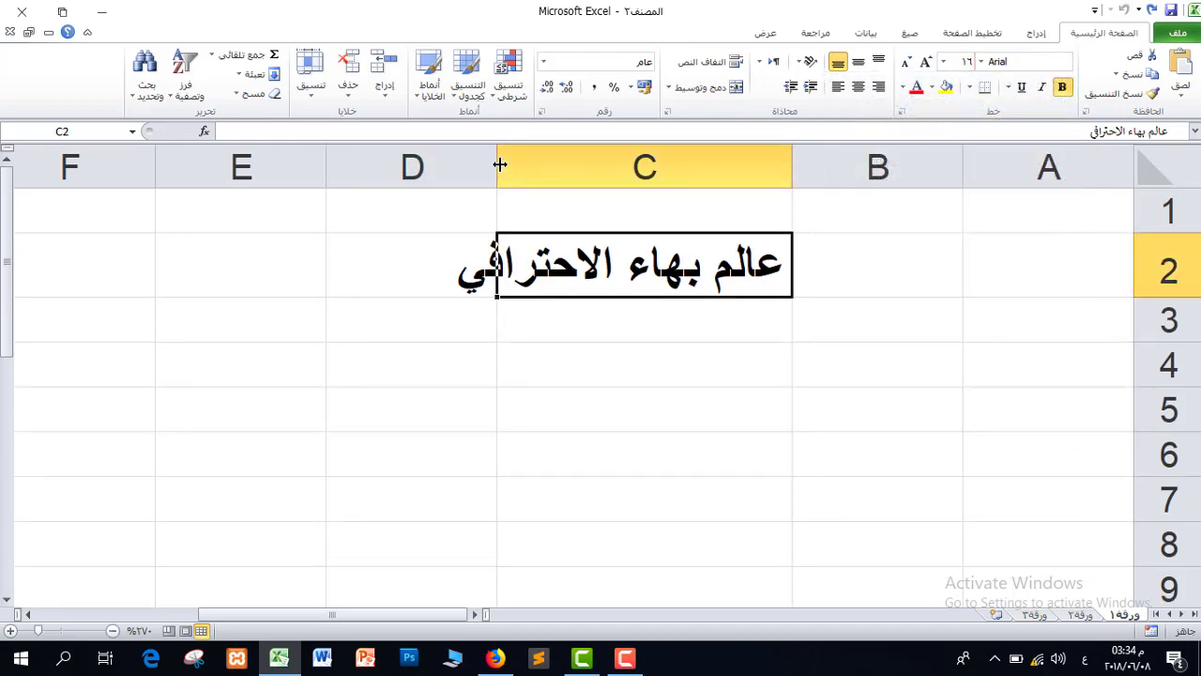
Widen column C so the title fits and toggle bold off and on.
left_click_drag(500, 165, 446, 166)
left_click(1062, 87)
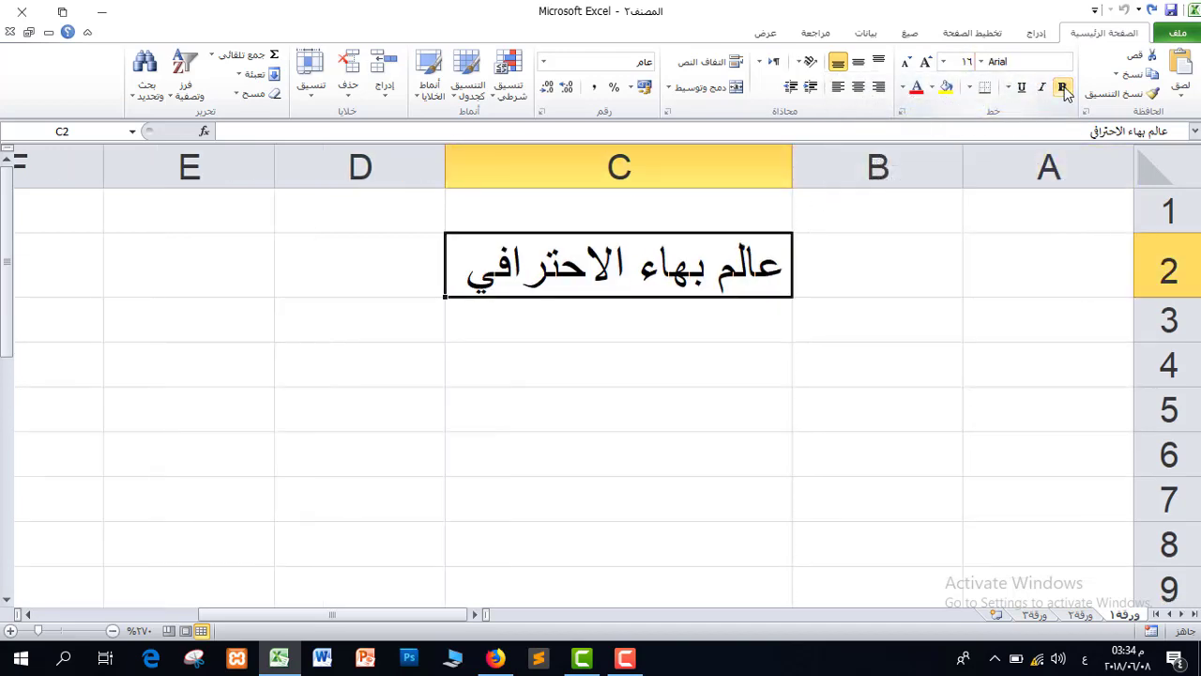
left_click(1062, 87)
left_click(1062, 86)
left_click(1062, 86)
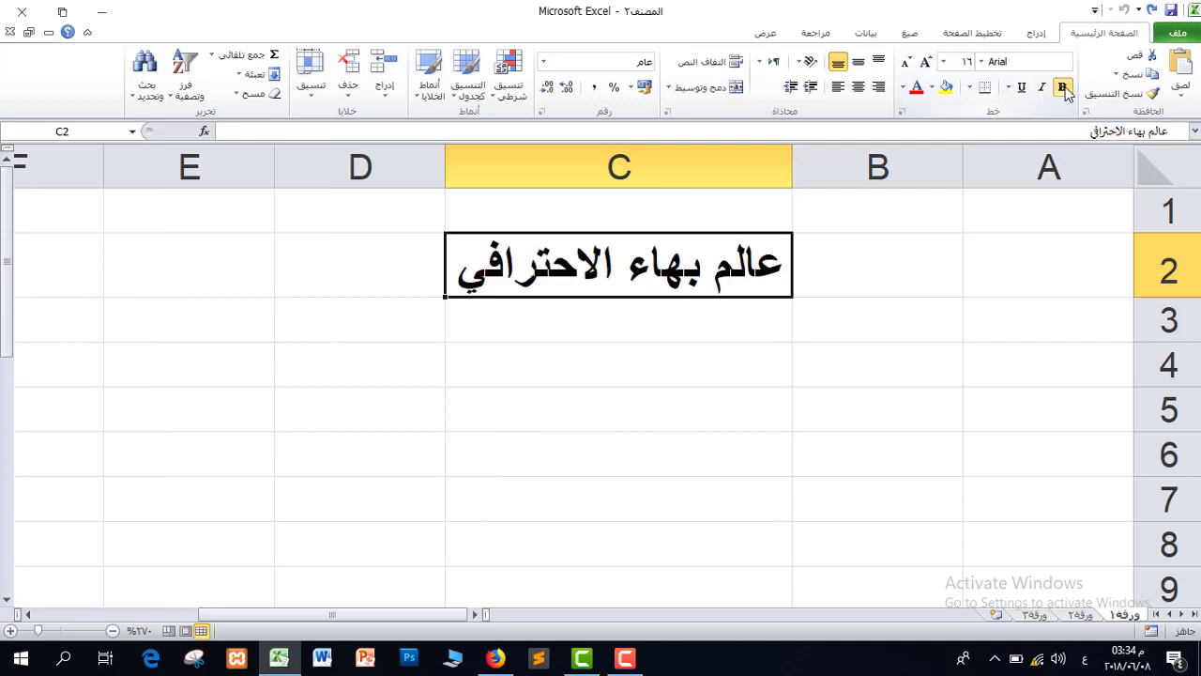
Try italic, single and double underline on the title, then remove them and bold.
left_click(1043, 88)
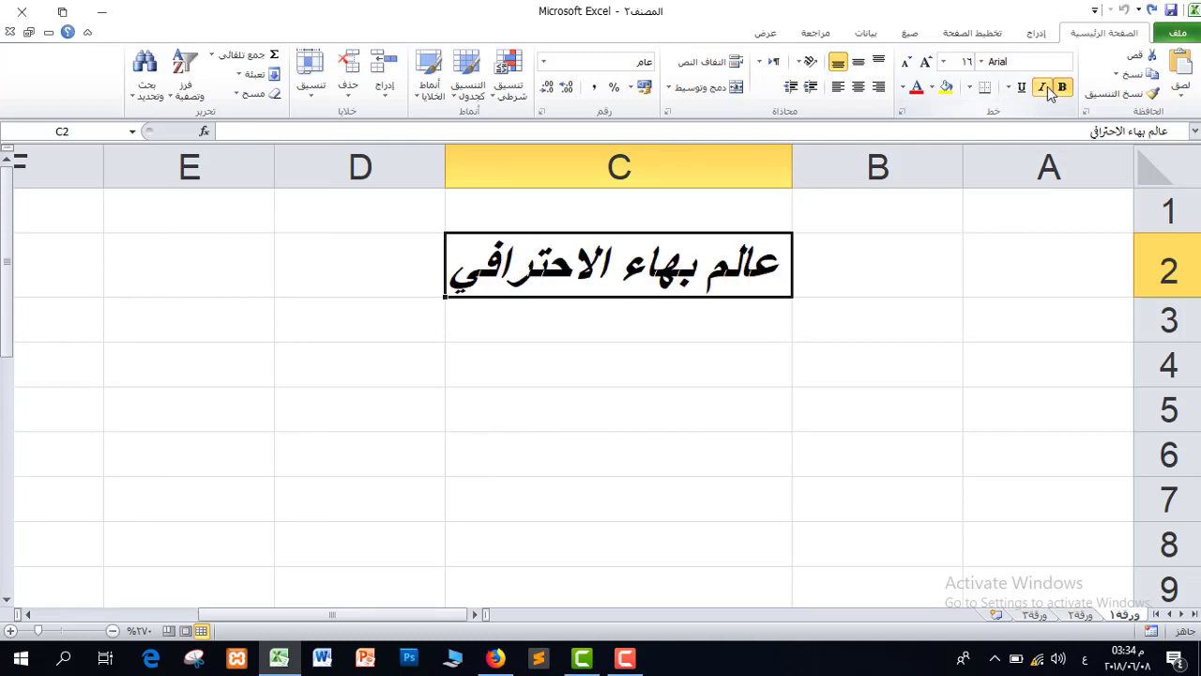
left_click(1007, 88)
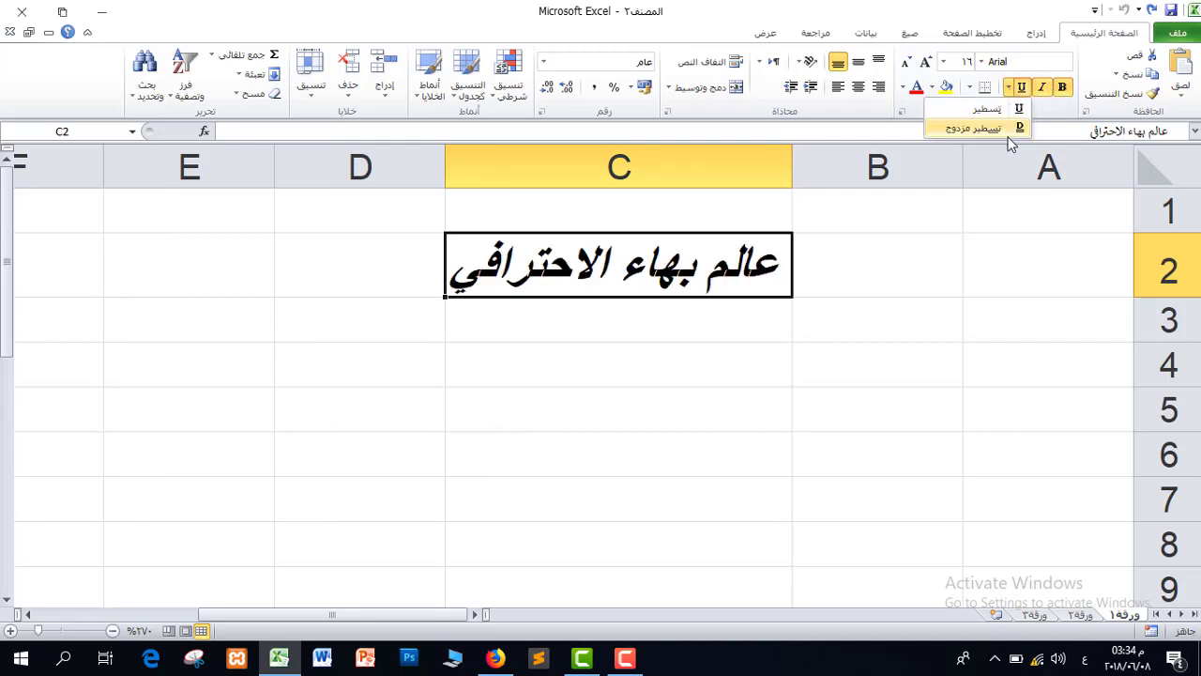
left_click(997, 112)
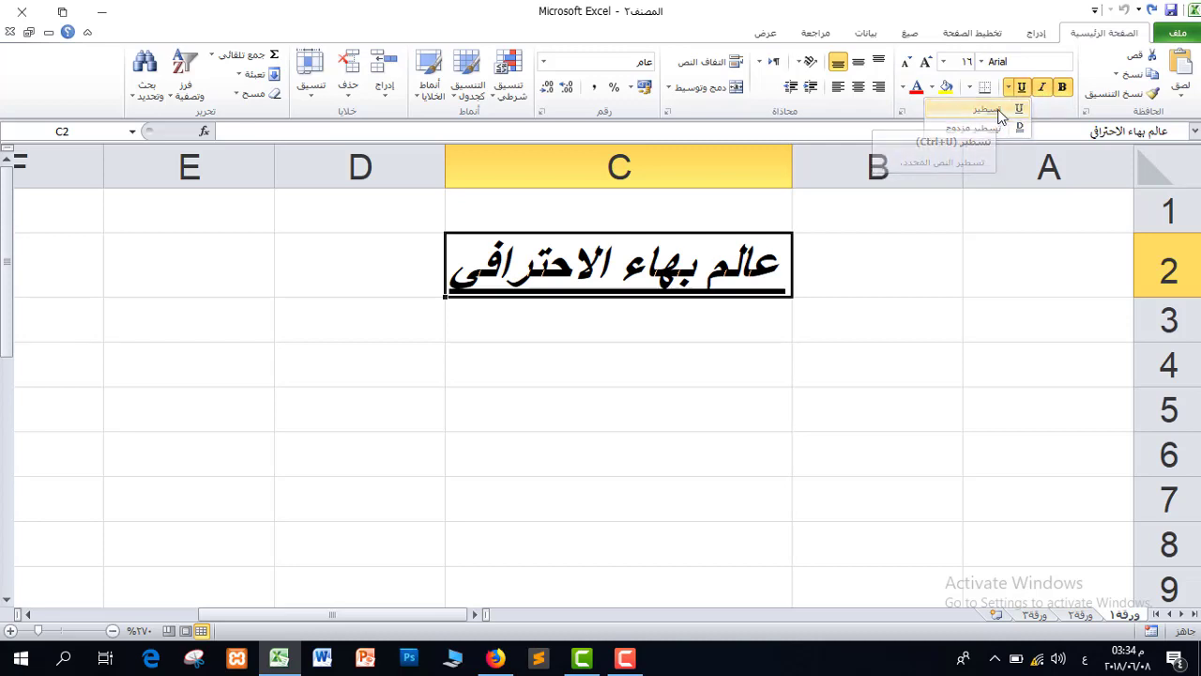
left_click(1009, 88)
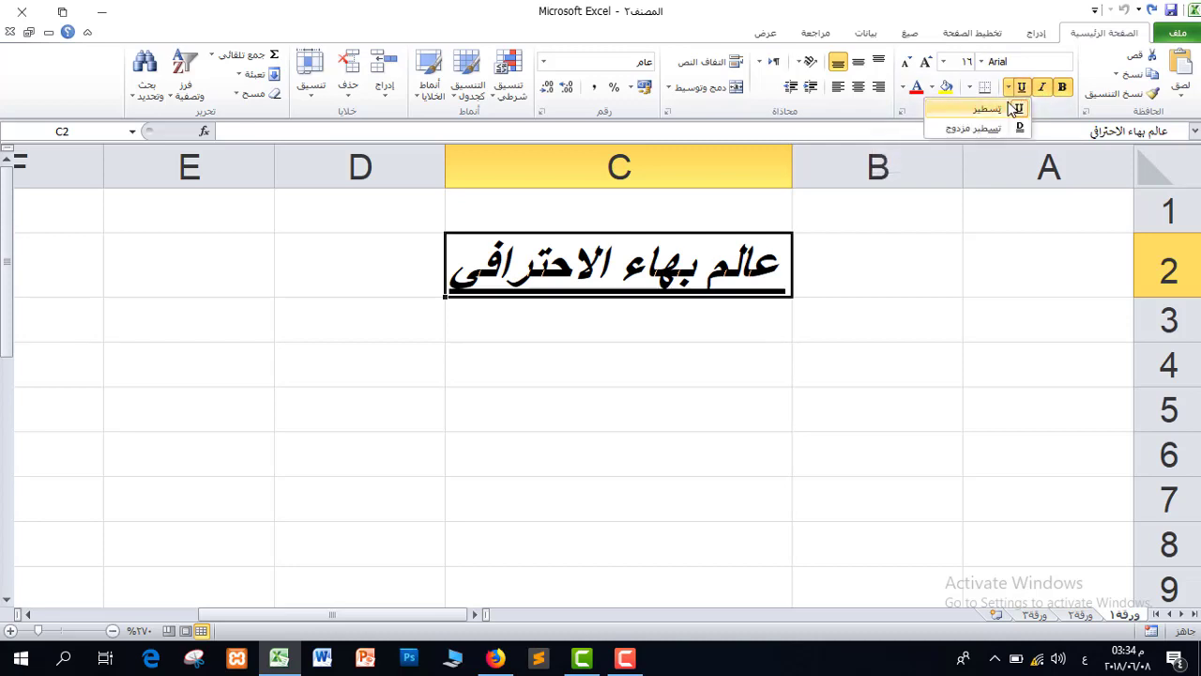
left_click(991, 129)
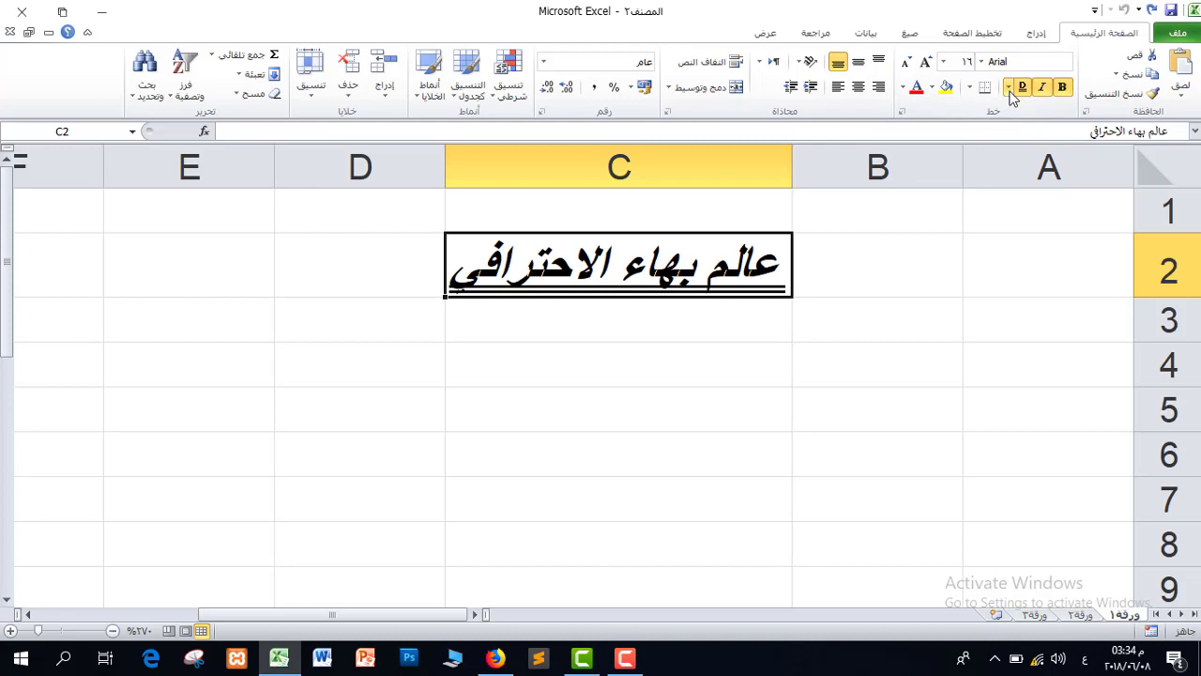
left_click(1008, 87)
left_click(1008, 87)
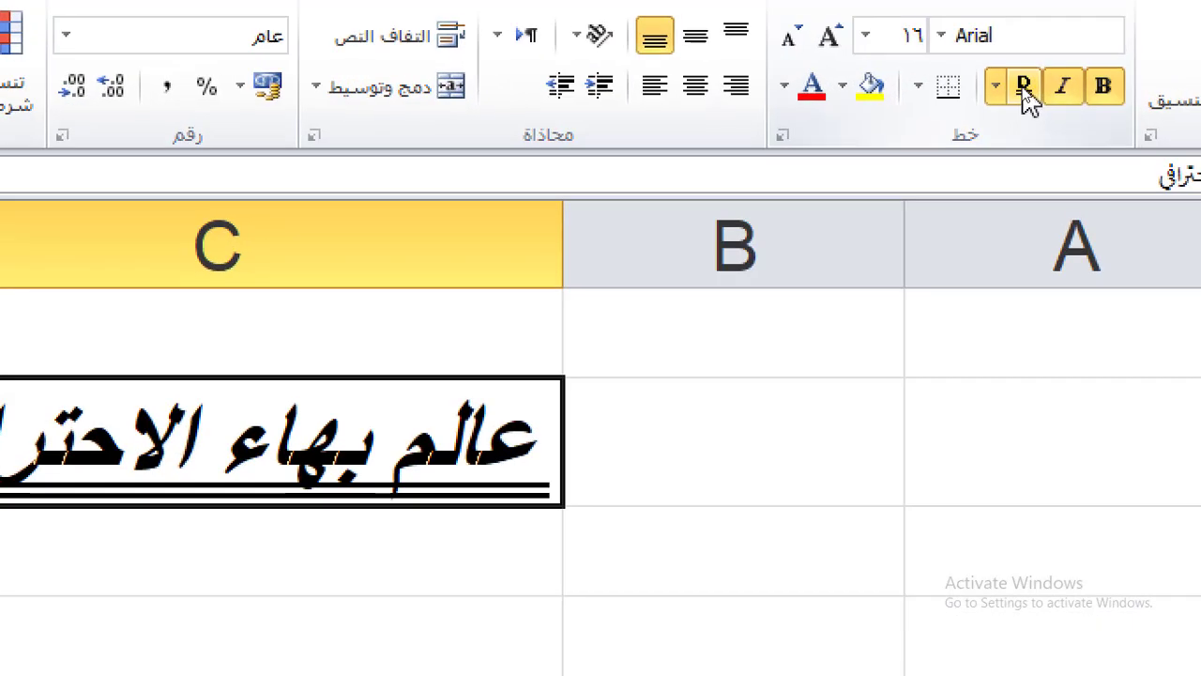
left_click(1025, 87)
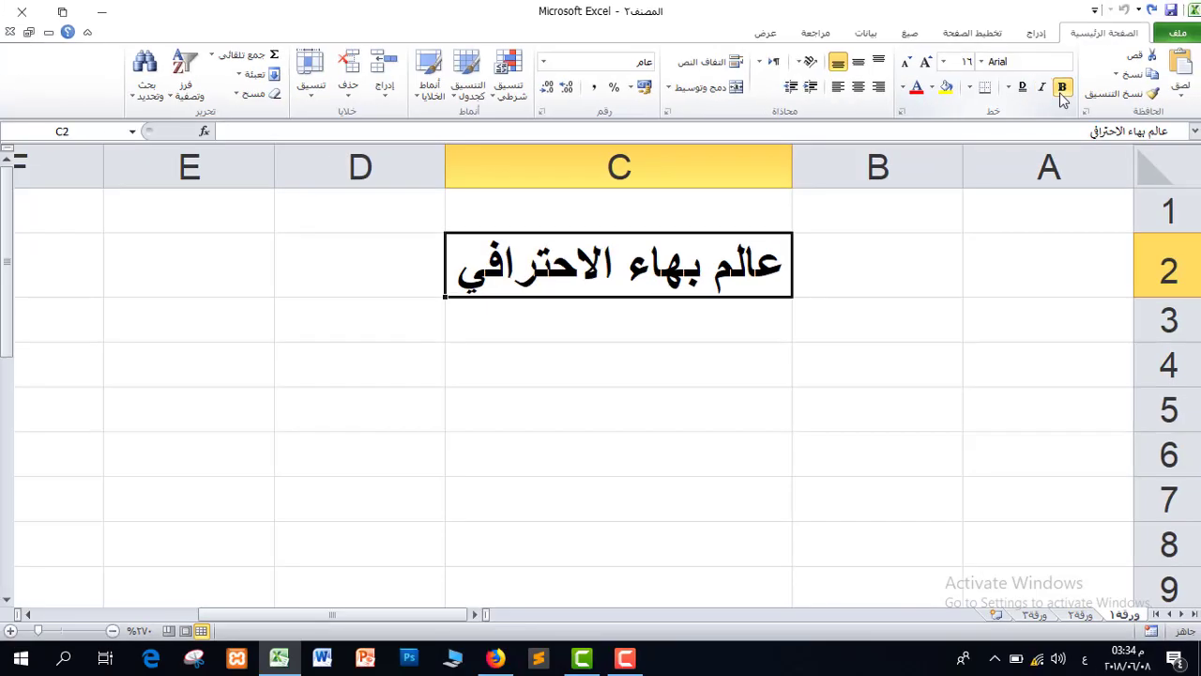
left_click(1087, 93)
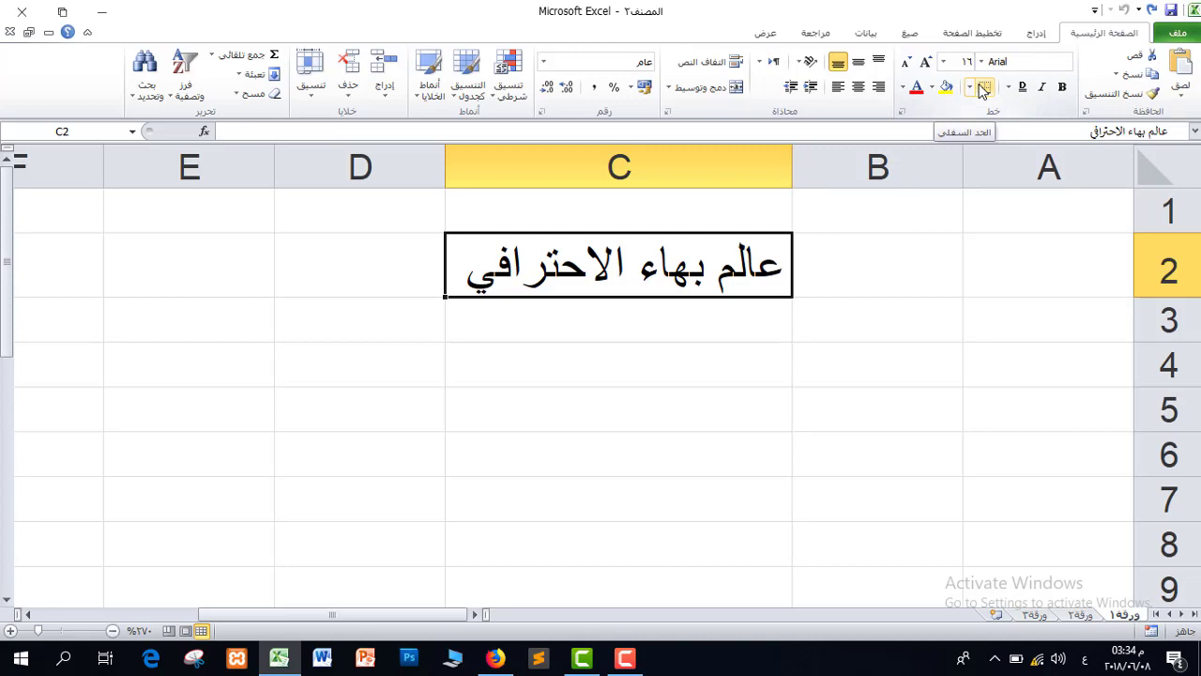
Give C2 red text on a yellow fill, after briefly trying a gold fill.
left_click(932, 89)
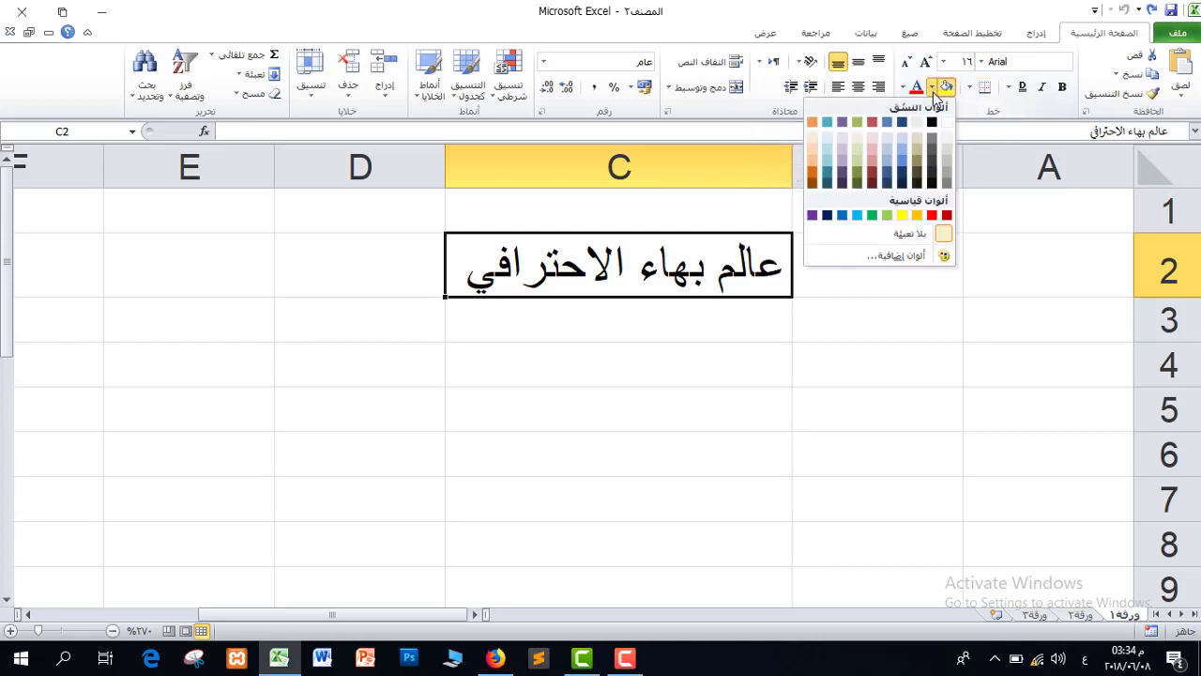
left_click(902, 215)
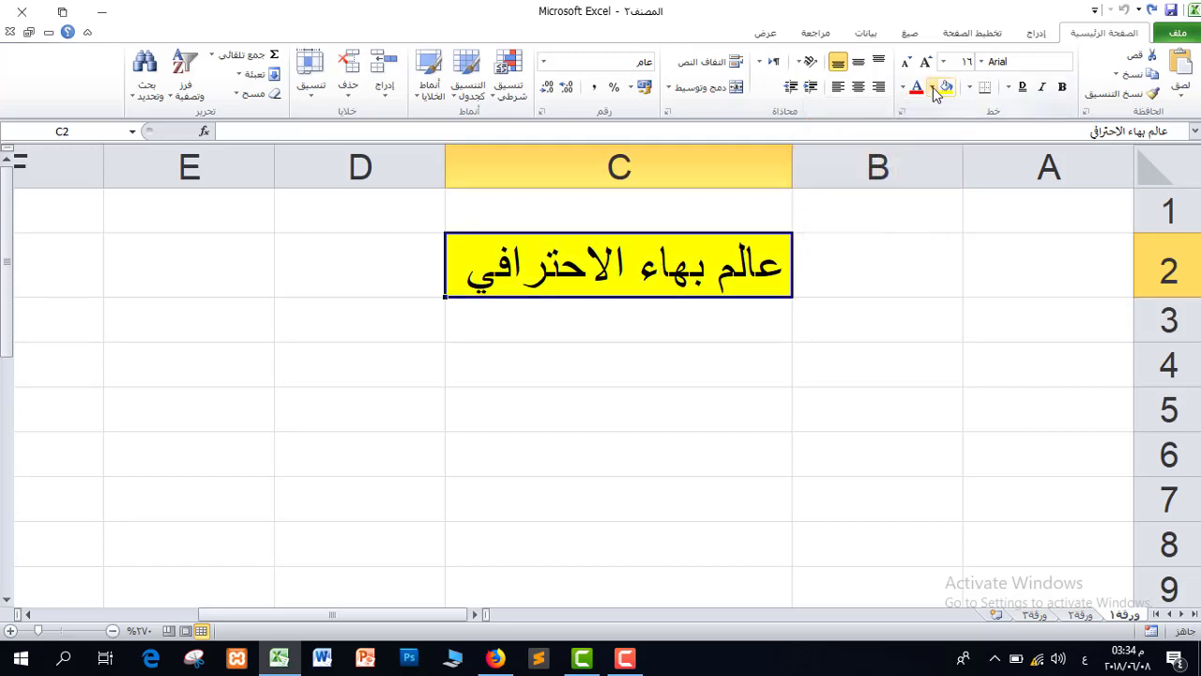
left_click(956, 87)
left_click(900, 217)
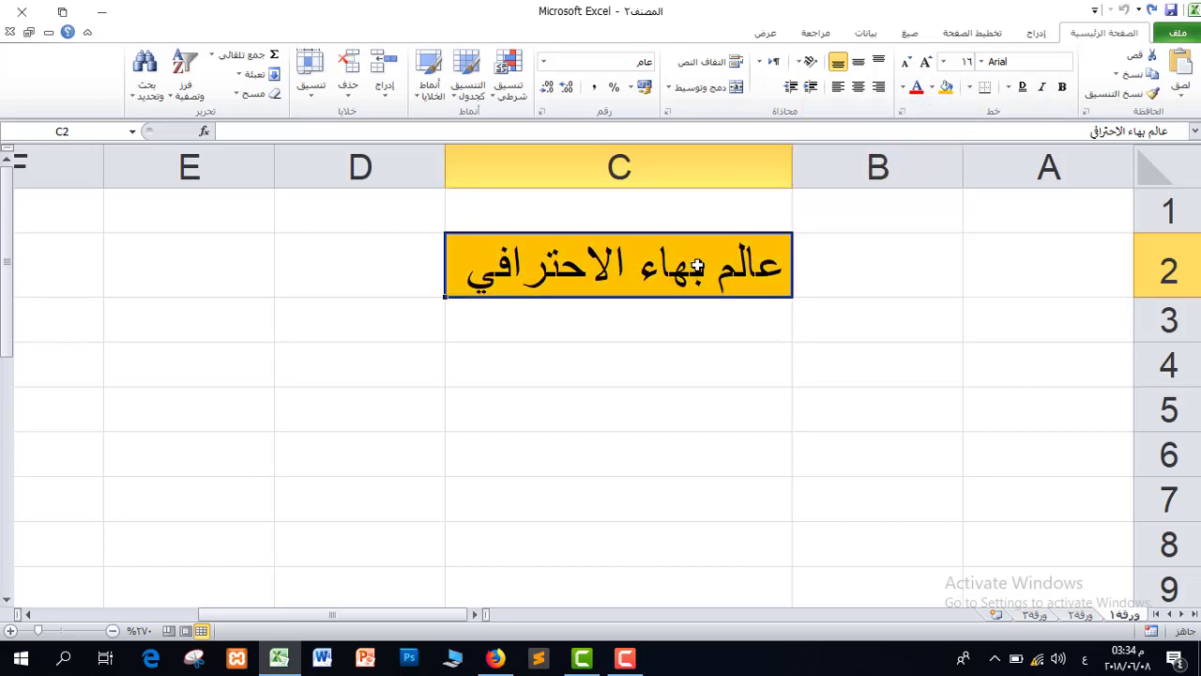
left_click(903, 88)
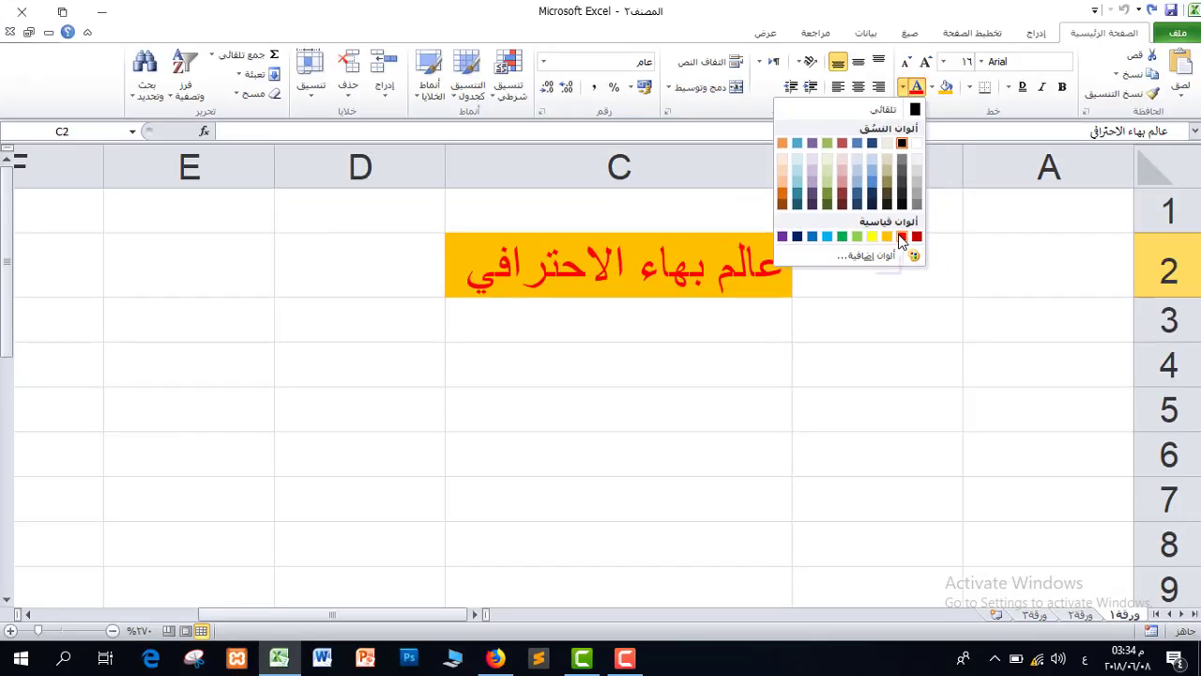
left_click(916, 370)
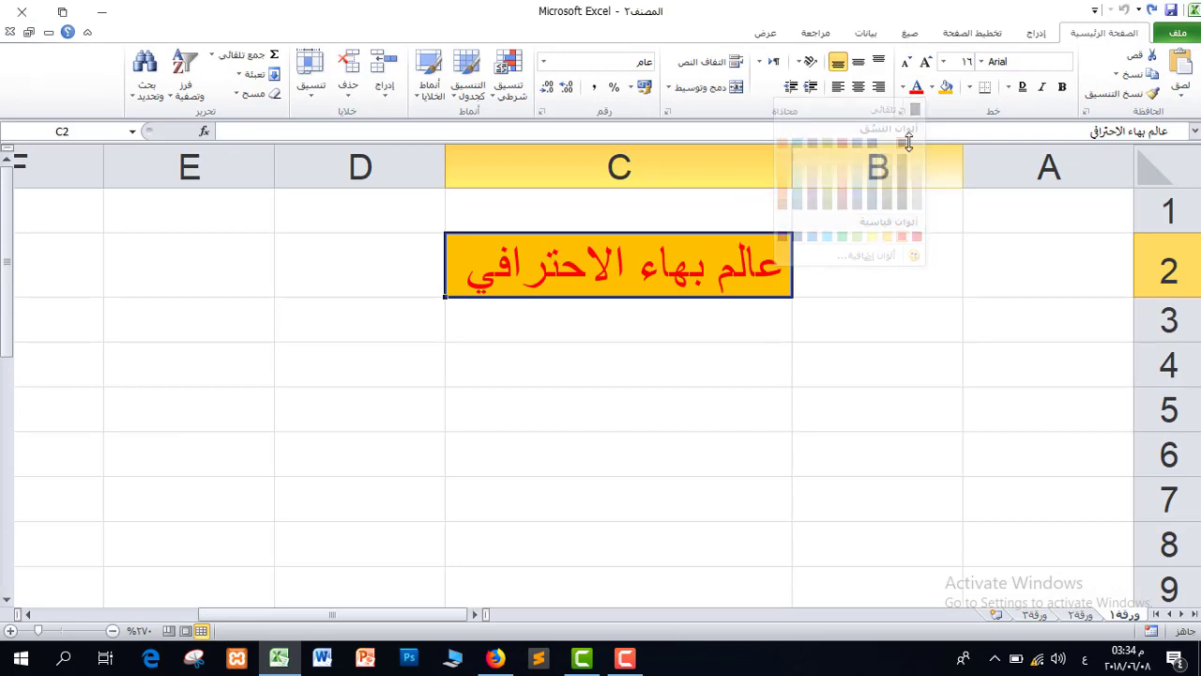
left_click(933, 87)
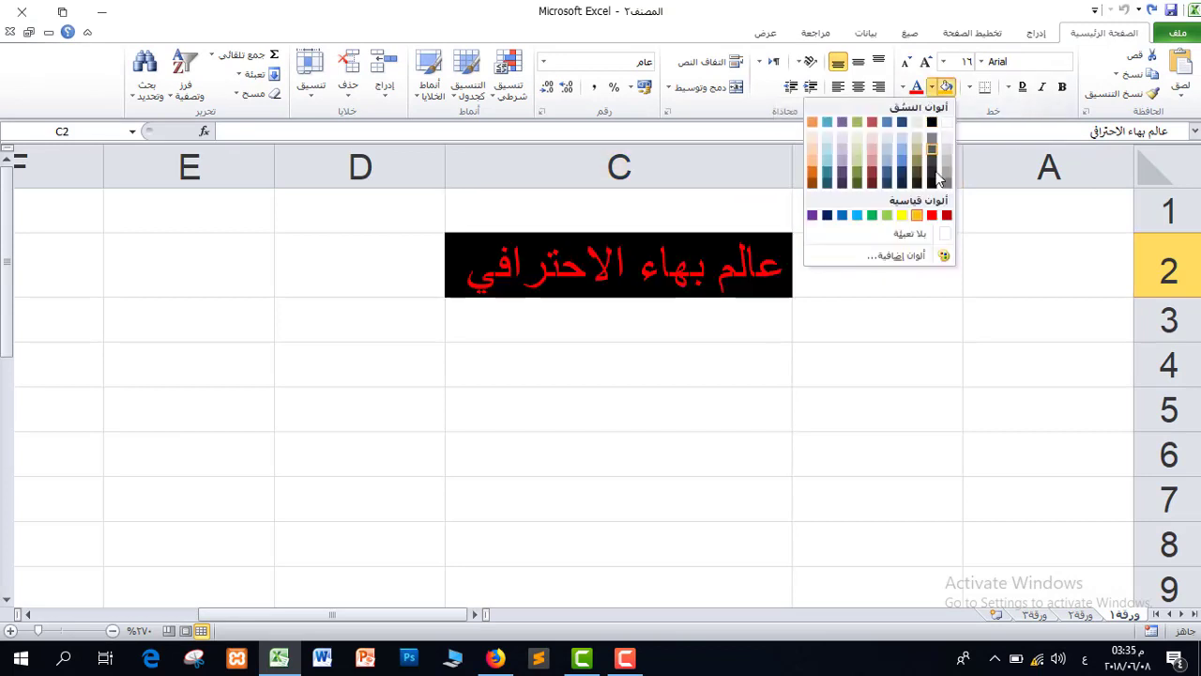
left_click(902, 215)
left_click(690, 348)
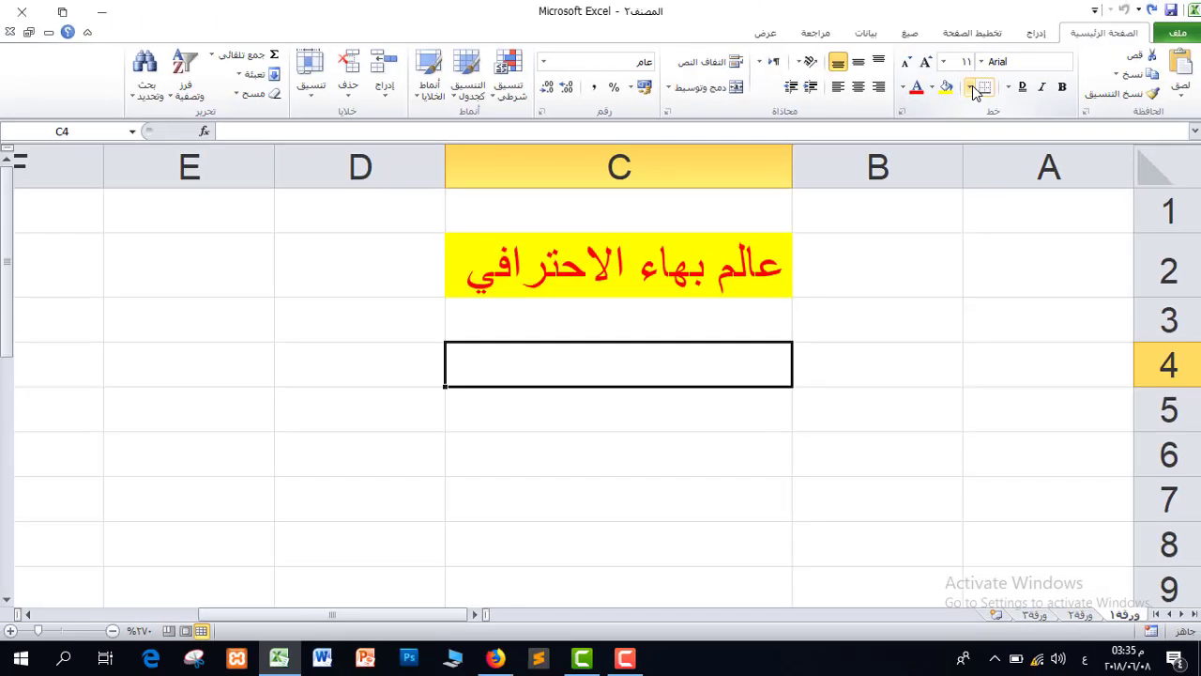
Select C4:D8 below the title and apply All Borders to it.
left_click(915, 153)
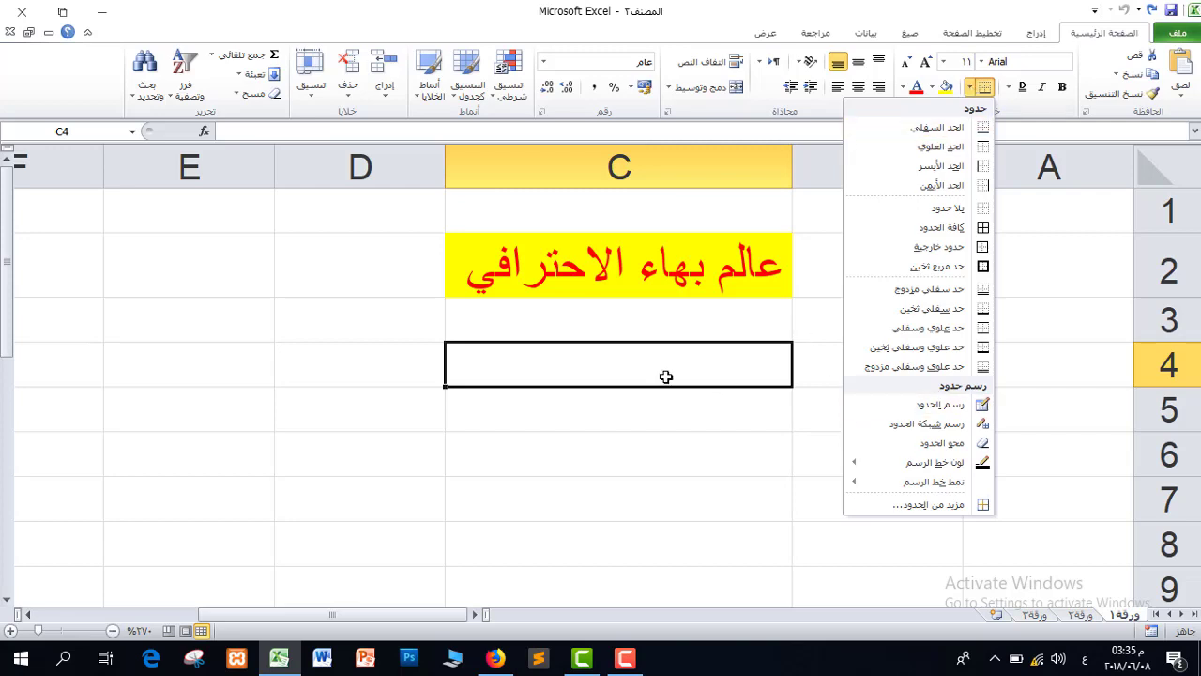
left_click(692, 413)
left_click_drag(735, 360, 675, 553)
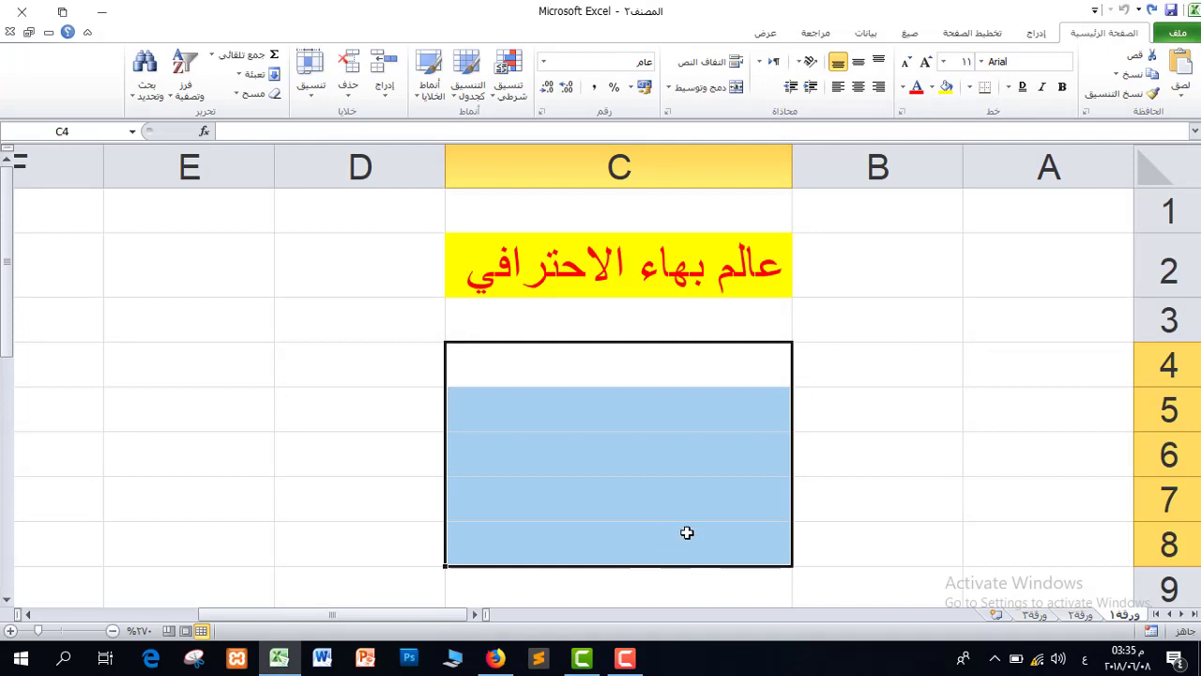
left_click_drag(316, 363, 651, 547)
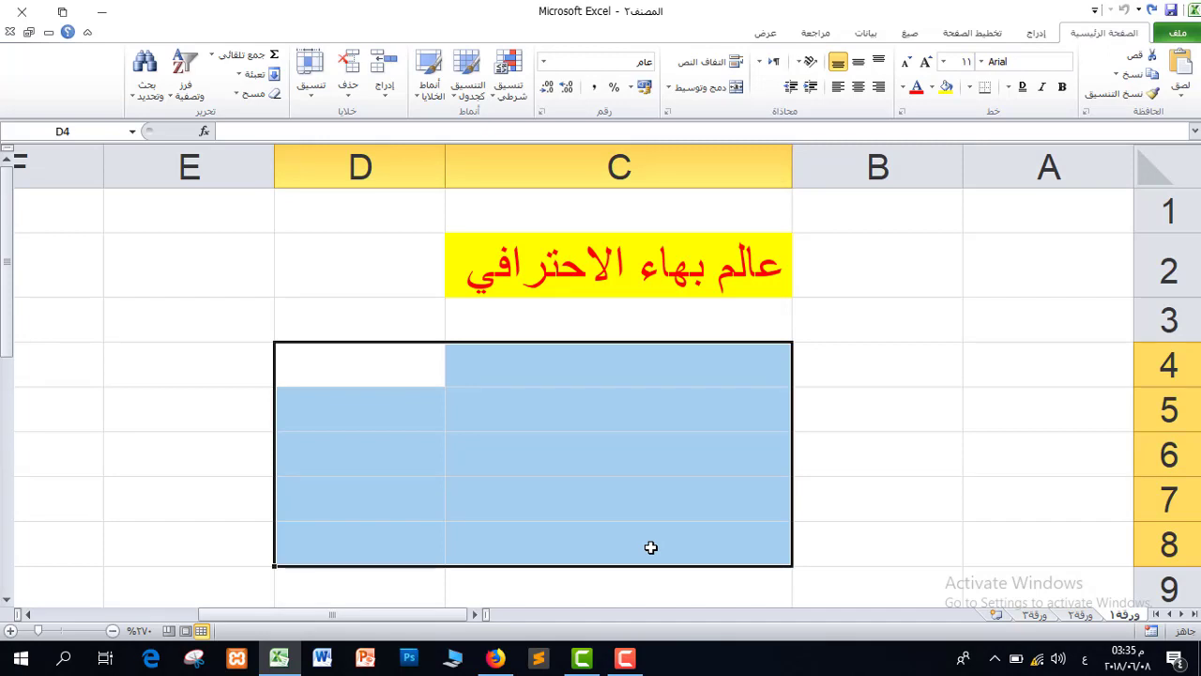
left_click(971, 87)
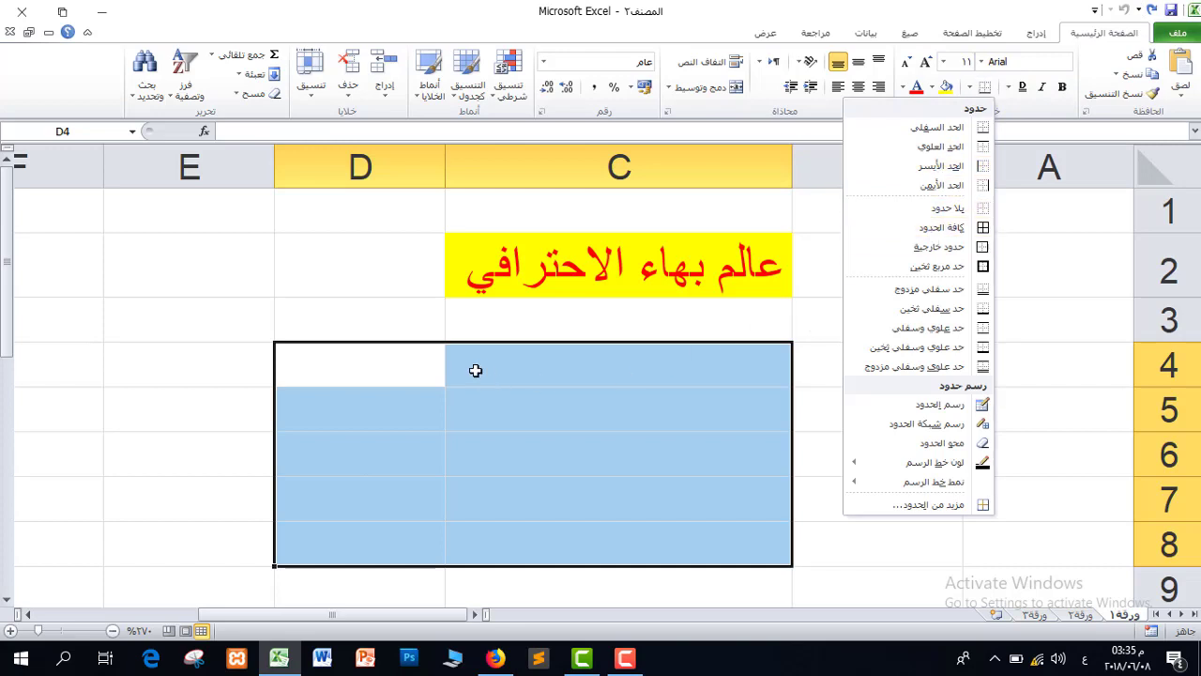
left_click(347, 362)
left_click_drag(346, 362, 696, 545)
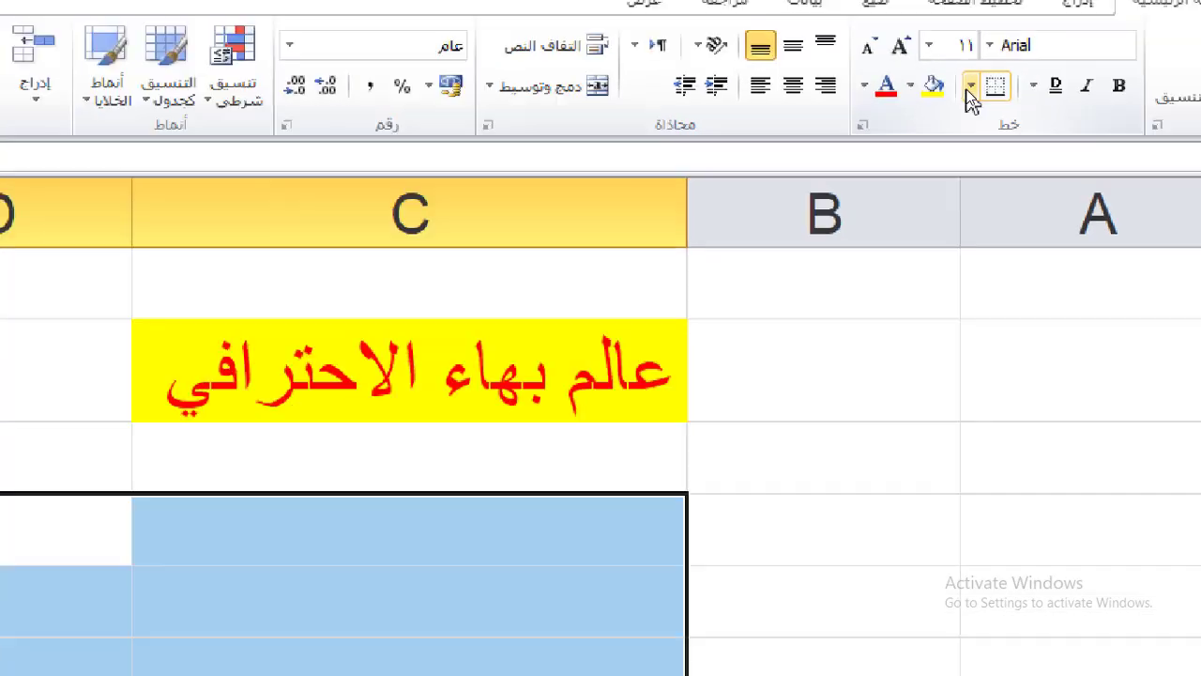
left_click(971, 85)
left_click(976, 234)
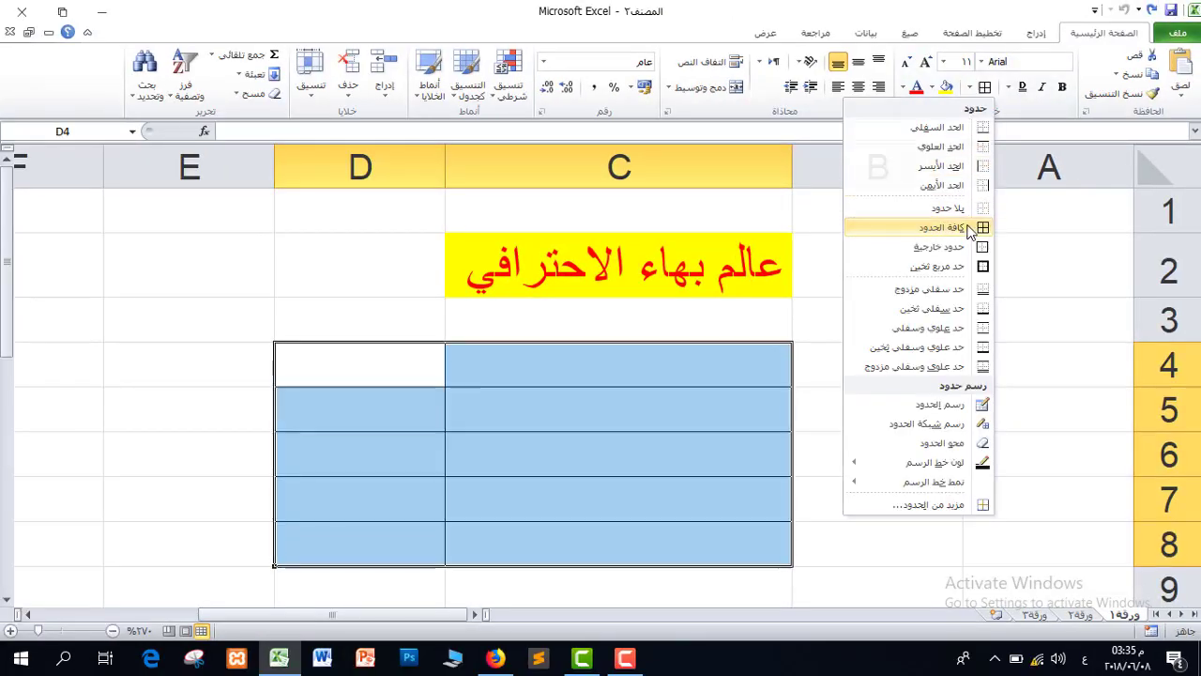
left_click(247, 422)
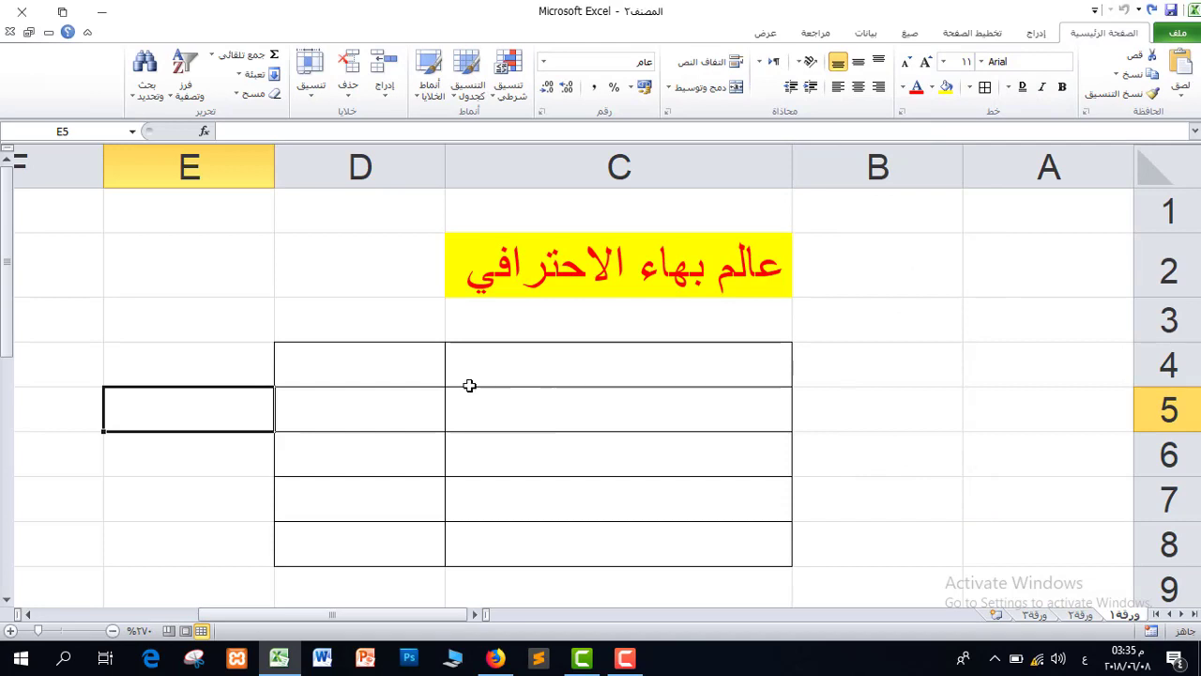
left_click(975, 466)
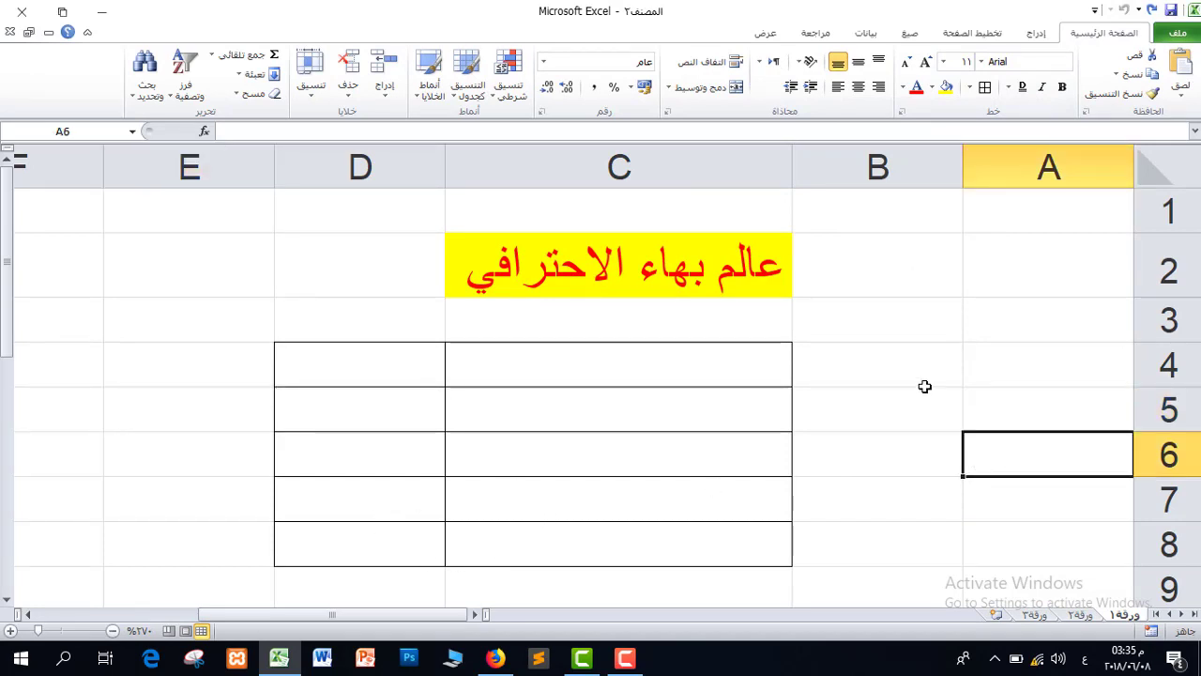
Extend the bordered grid by applying All Borders to the neighbouring E4:E8 column.
left_click_drag(924, 386, 915, 538)
left_click(210, 375)
left_click_drag(315, 361, 412, 418)
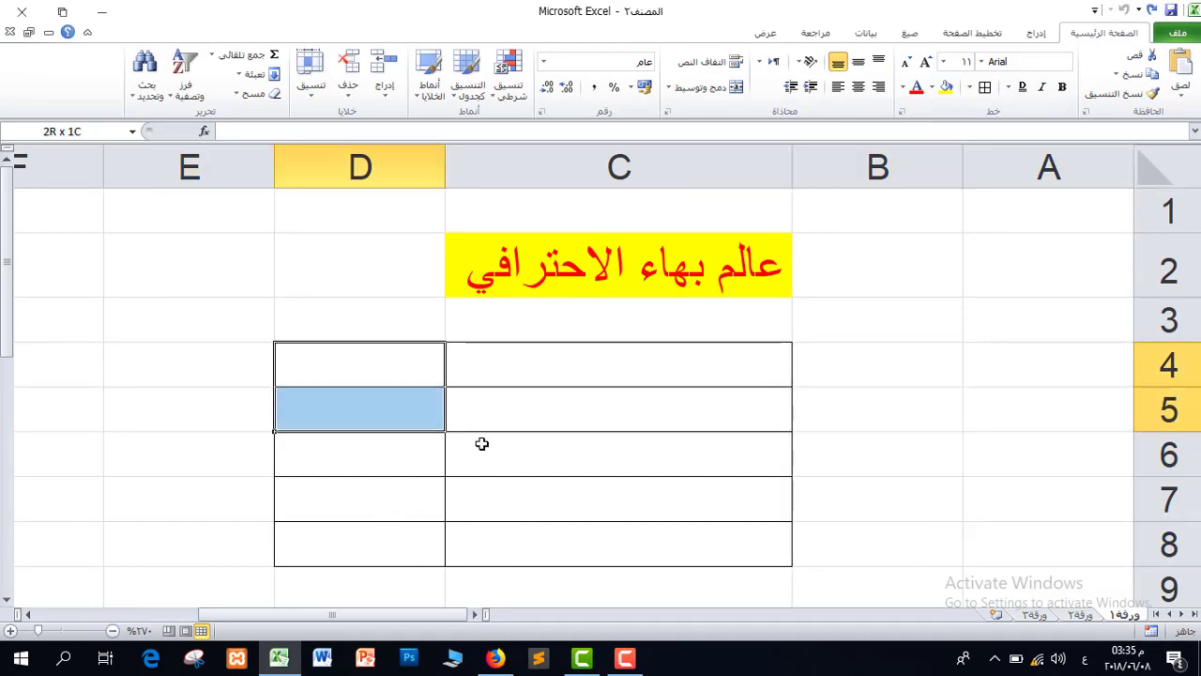
left_click_drag(481, 443, 741, 561)
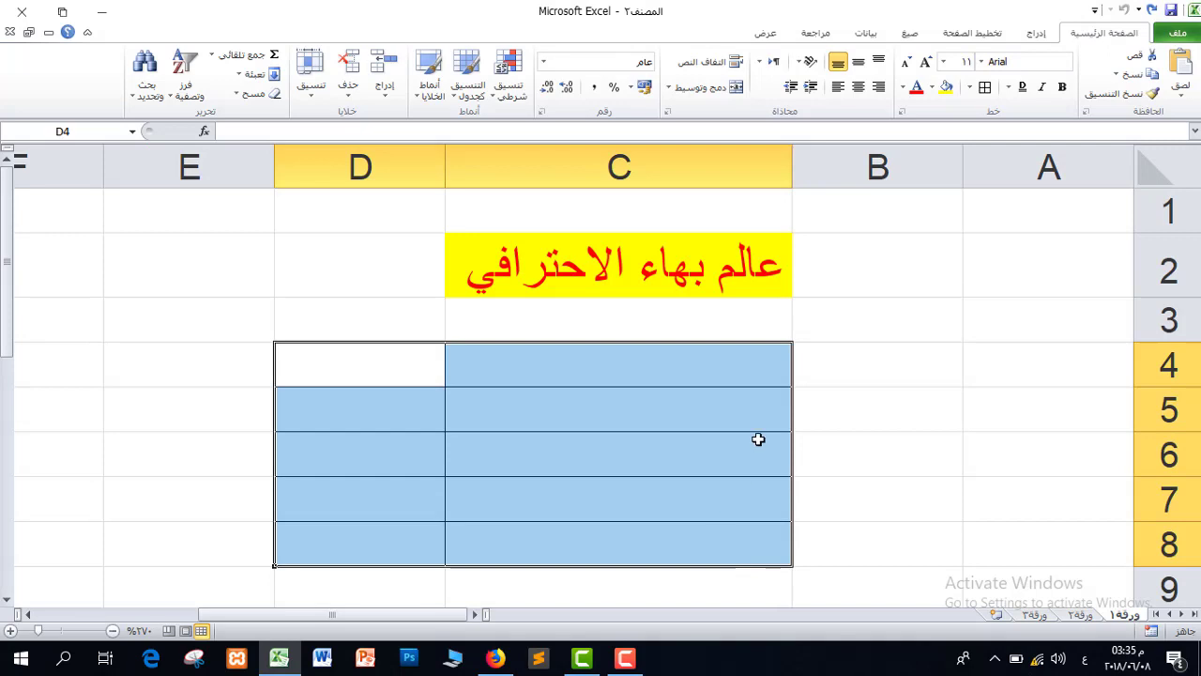
left_click(971, 87)
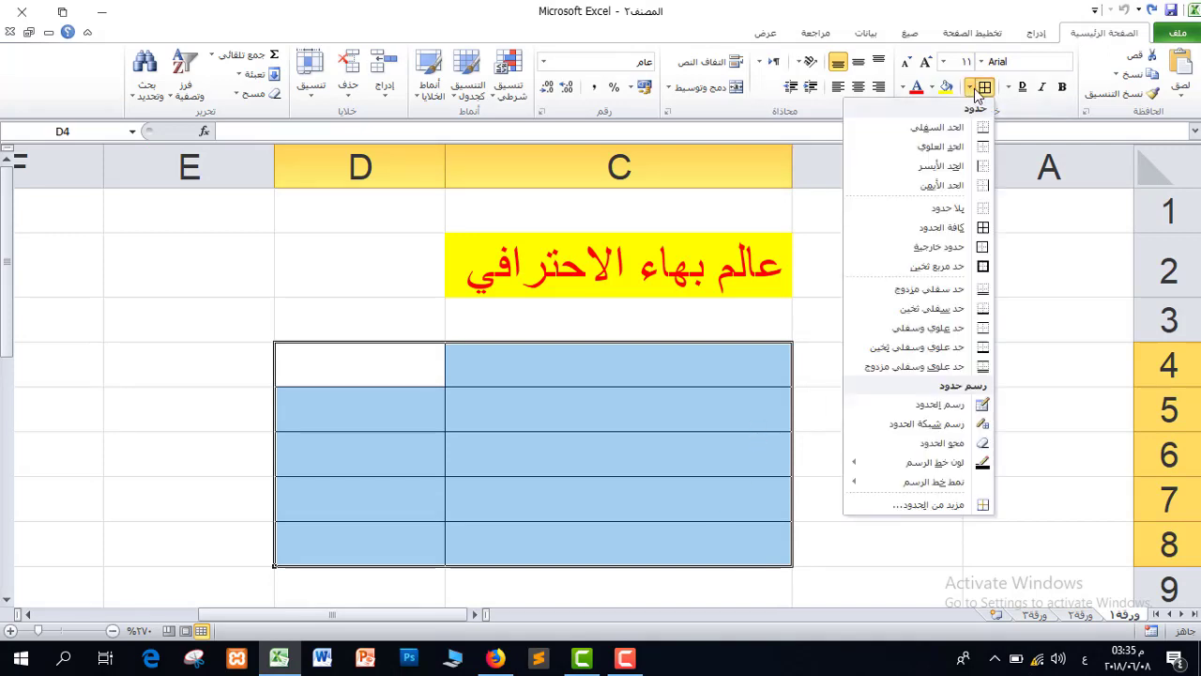
left_click(157, 360)
left_click_drag(182, 357, 184, 549)
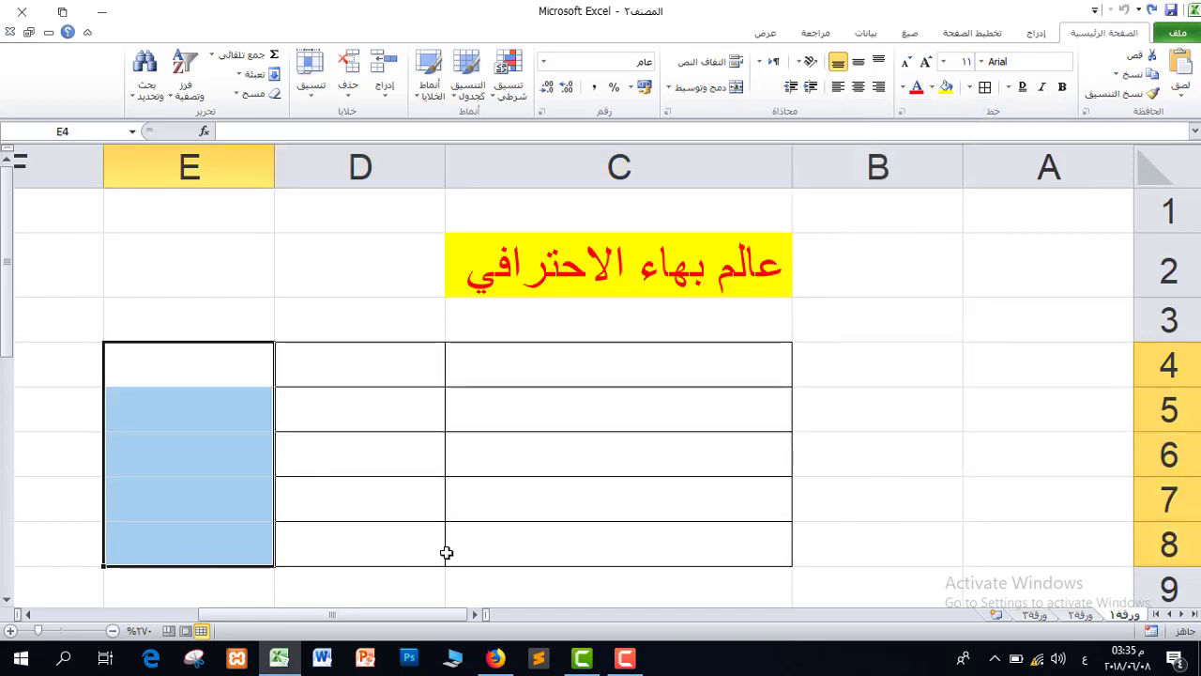
left_click(970, 87)
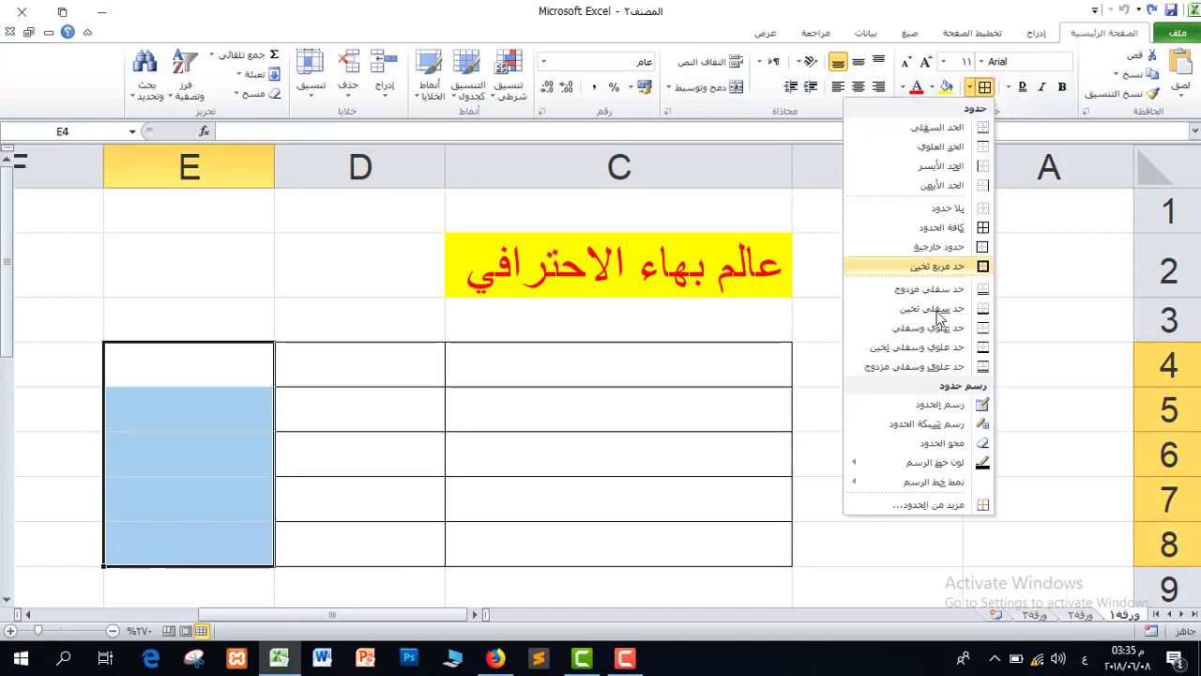
left_click(947, 227)
left_click(206, 485)
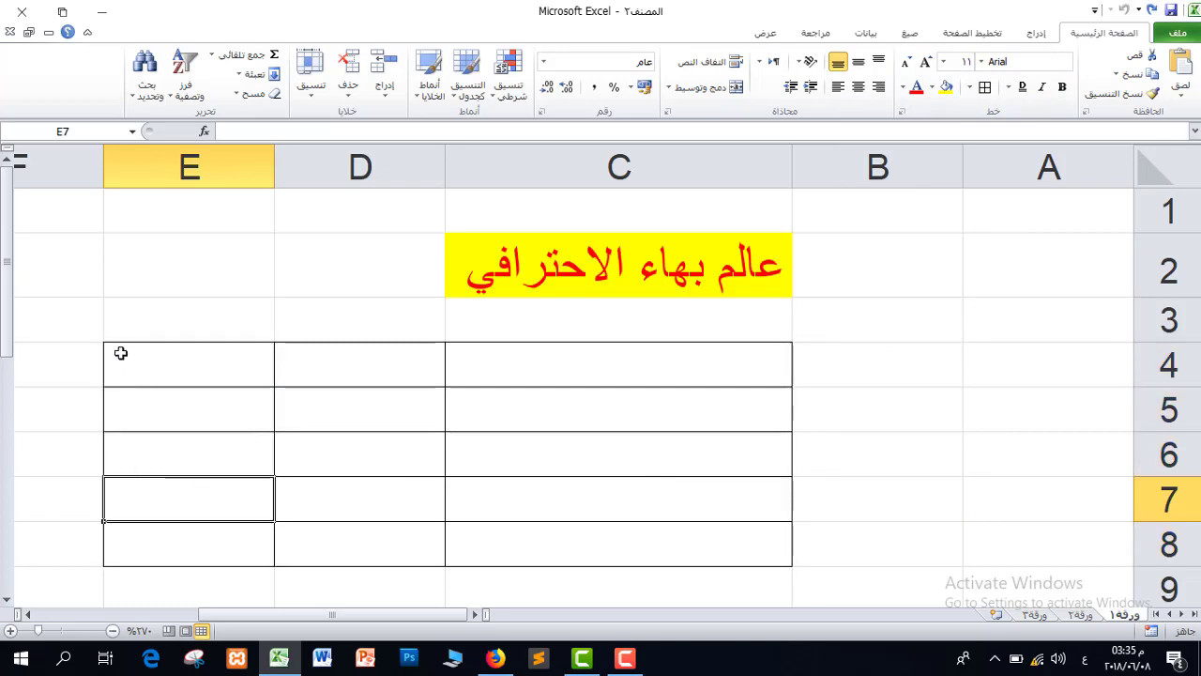
Select the whole table C4:E8 and remove all its borders with No Borders.
left_click_drag(118, 351, 615, 558)
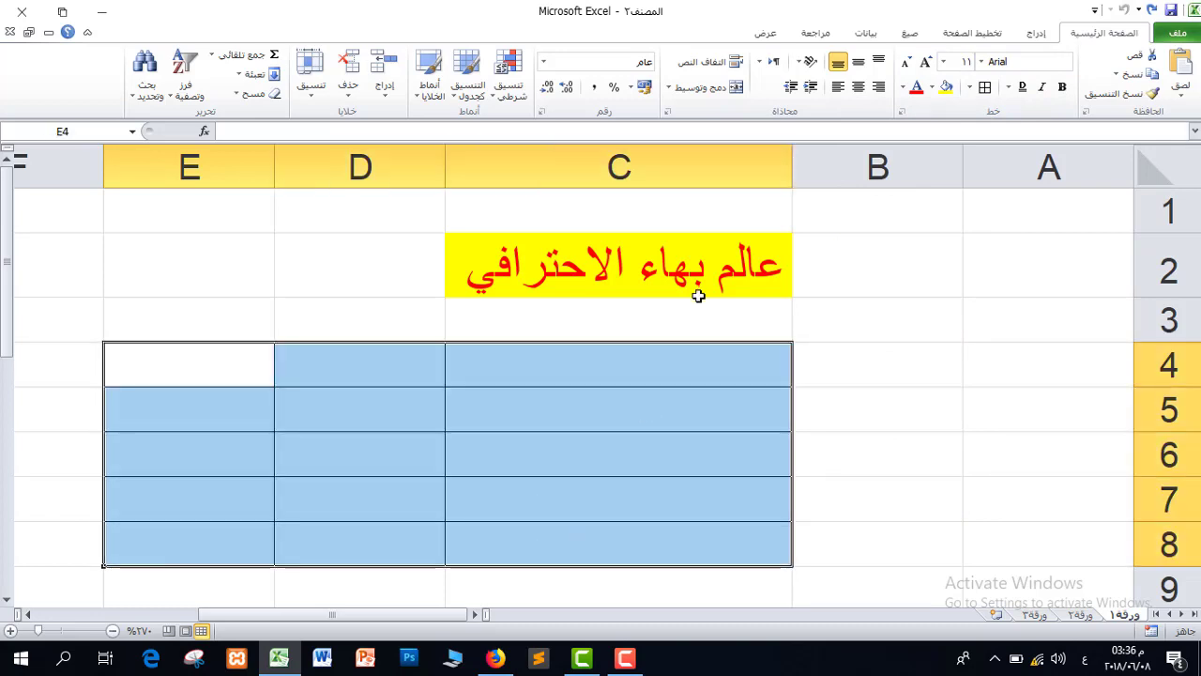
left_click(971, 91)
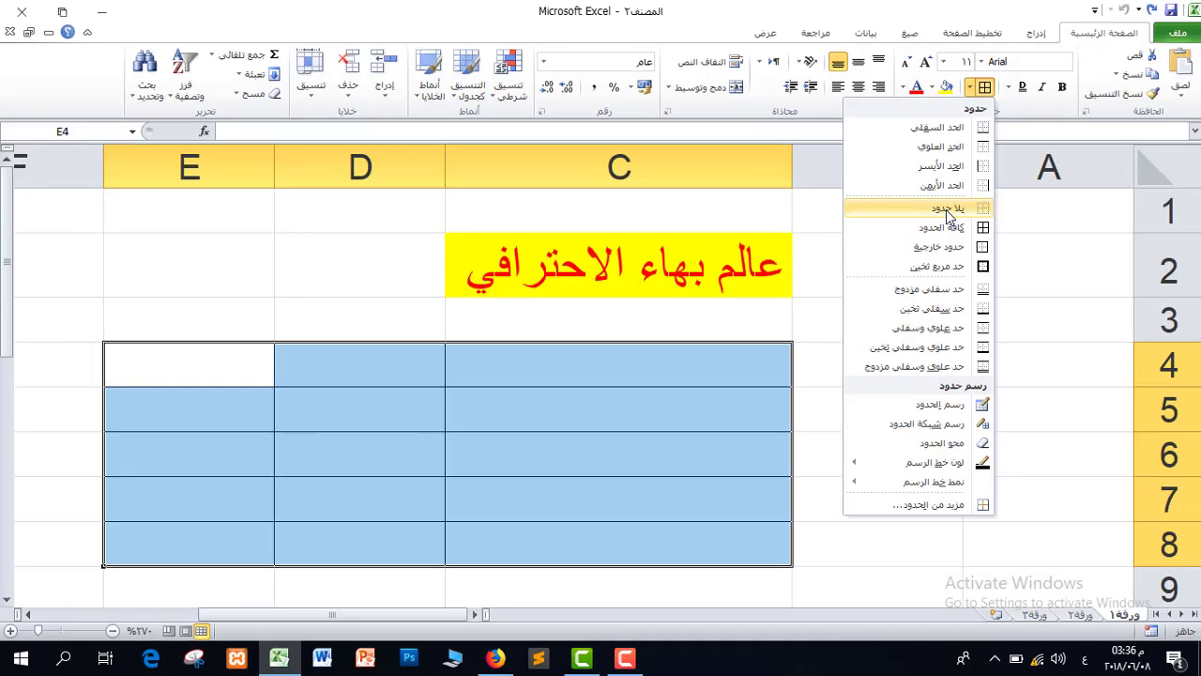
left_click(922, 326)
left_click(486, 420)
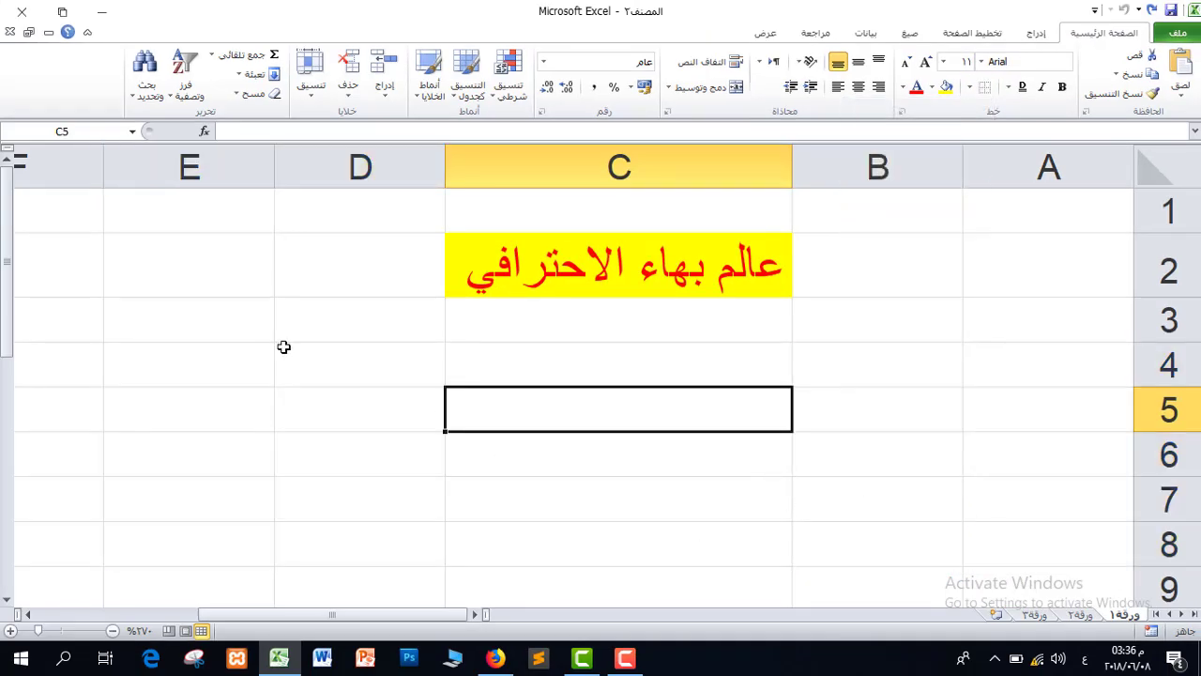
Try an Outside Border and then a Thick Box Border on C4:D8.
left_click_drag(283, 346, 660, 527)
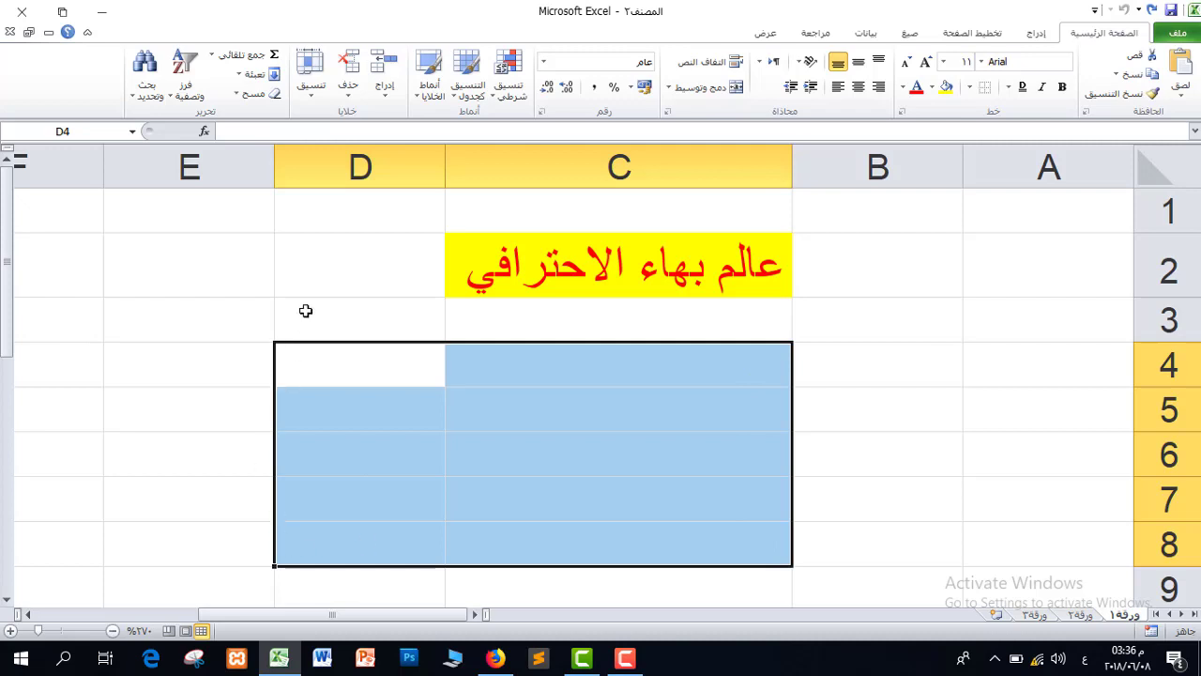
left_click(970, 86)
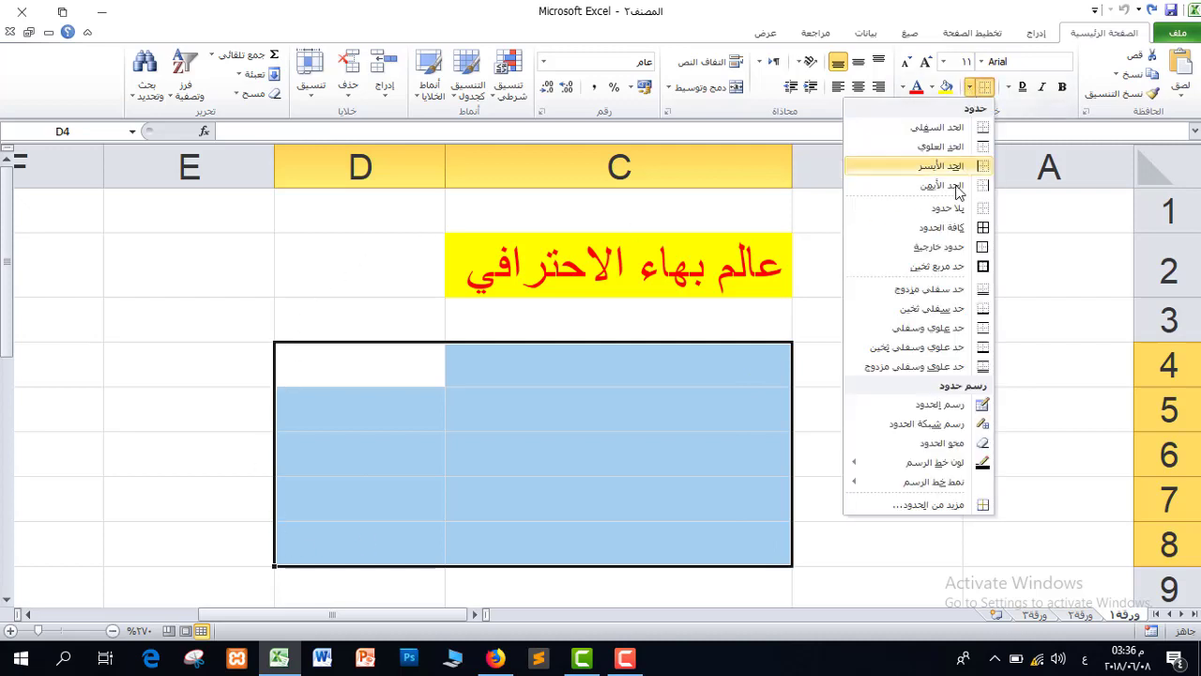
left_click(955, 249)
left_click(775, 445)
left_click(905, 418)
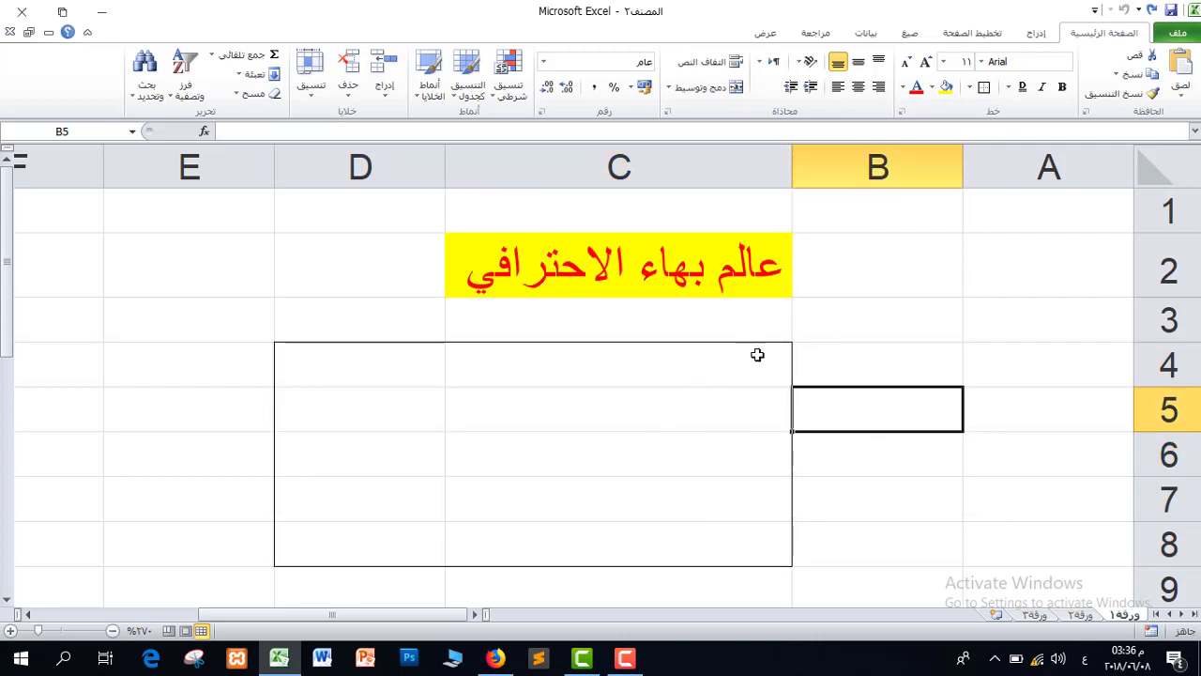
left_click_drag(682, 348, 366, 545)
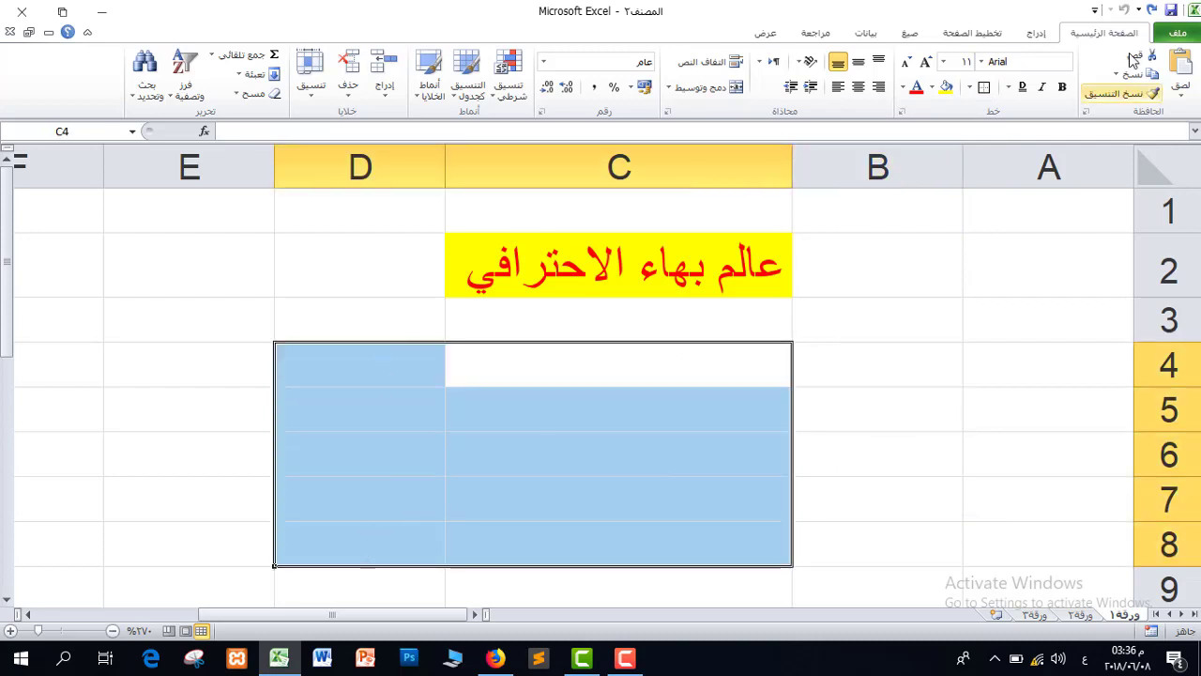
left_click(969, 87)
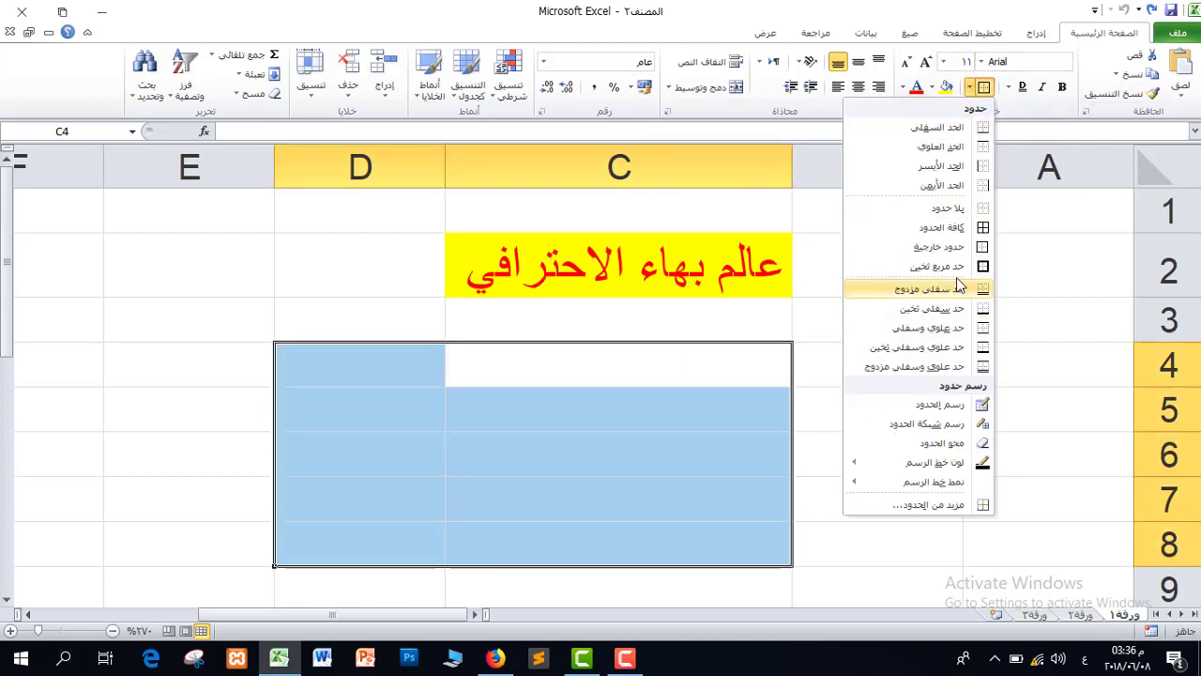
left_click(952, 268)
left_click(846, 353)
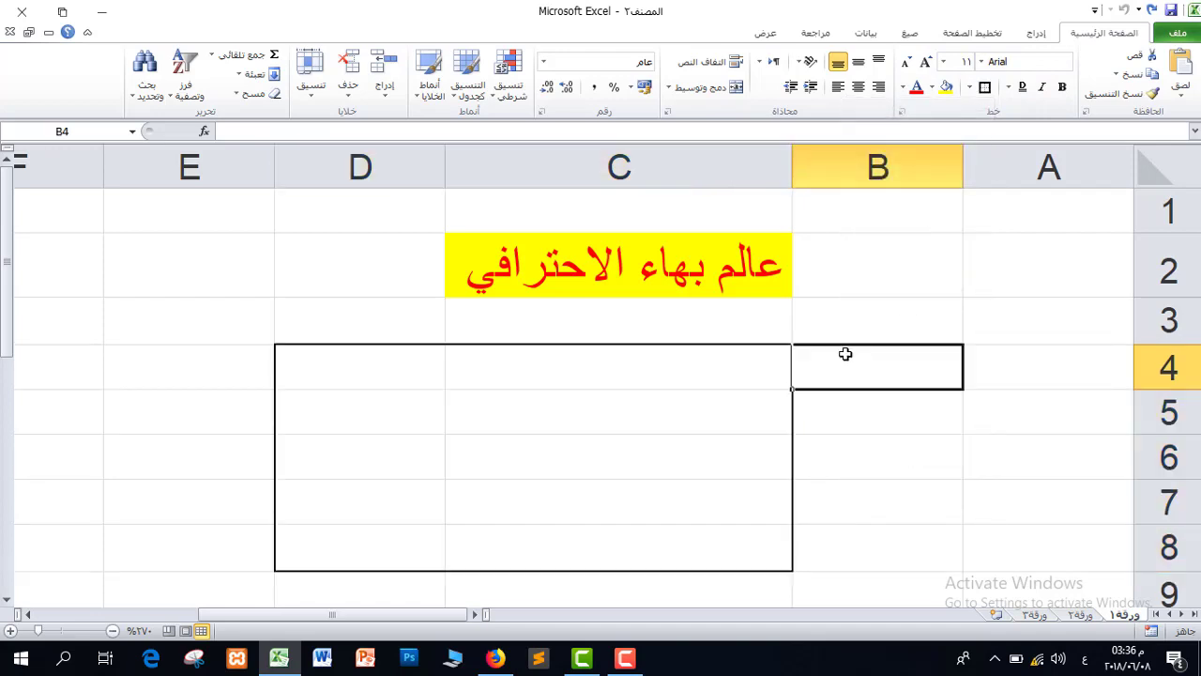
Remove the borders from C4:D8 again.
left_click_drag(314, 359, 681, 534)
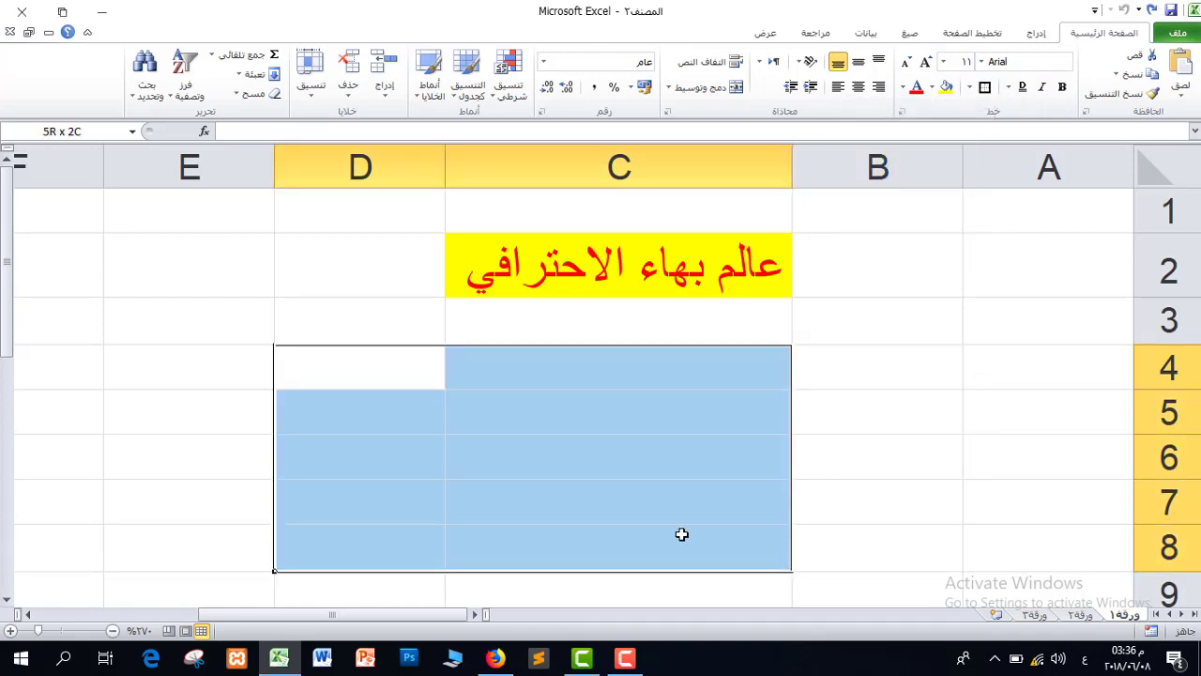
left_click(320, 412)
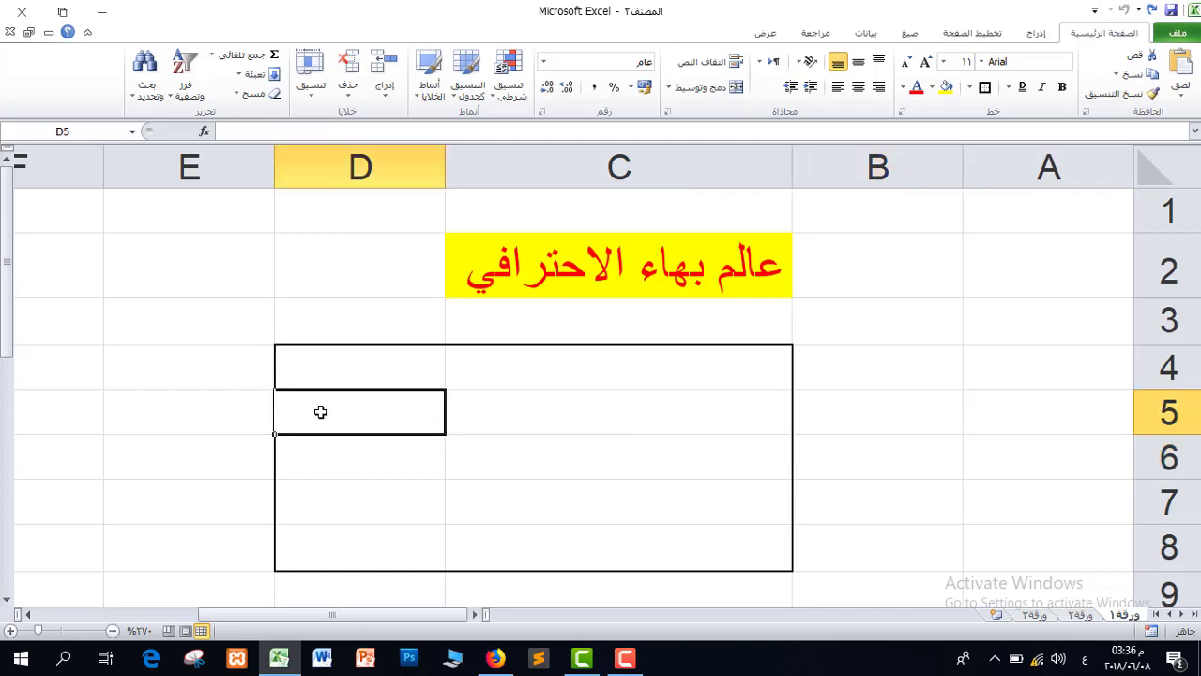
left_click_drag(320, 361, 704, 549)
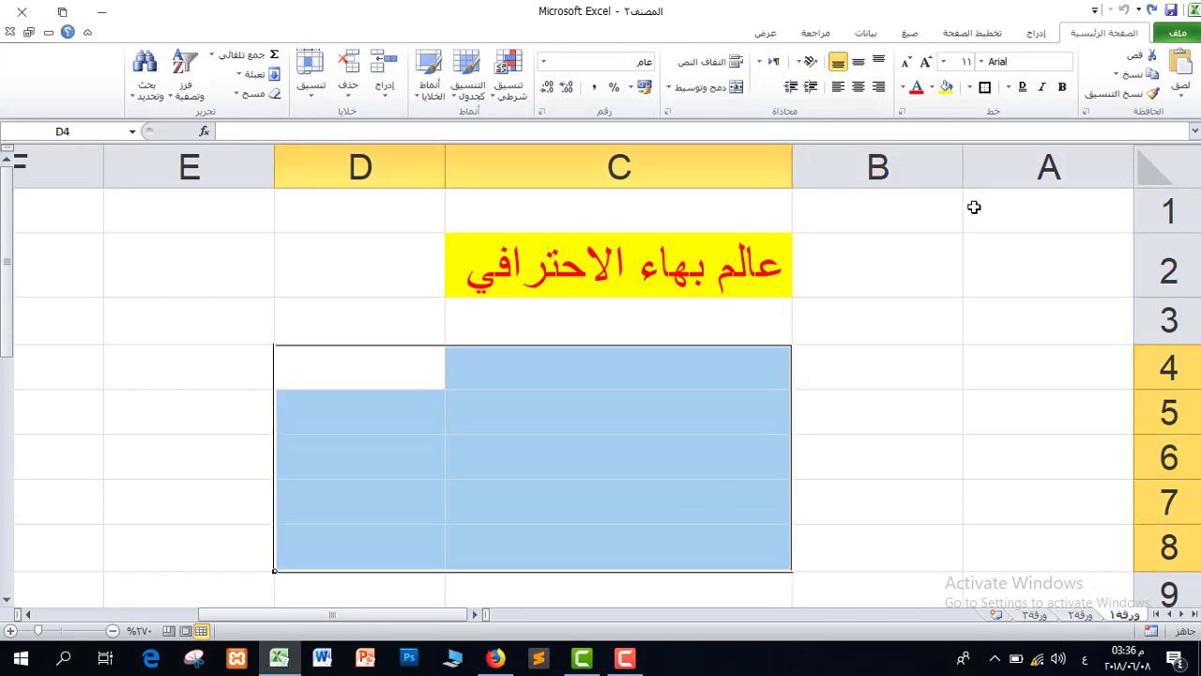
left_click(971, 87)
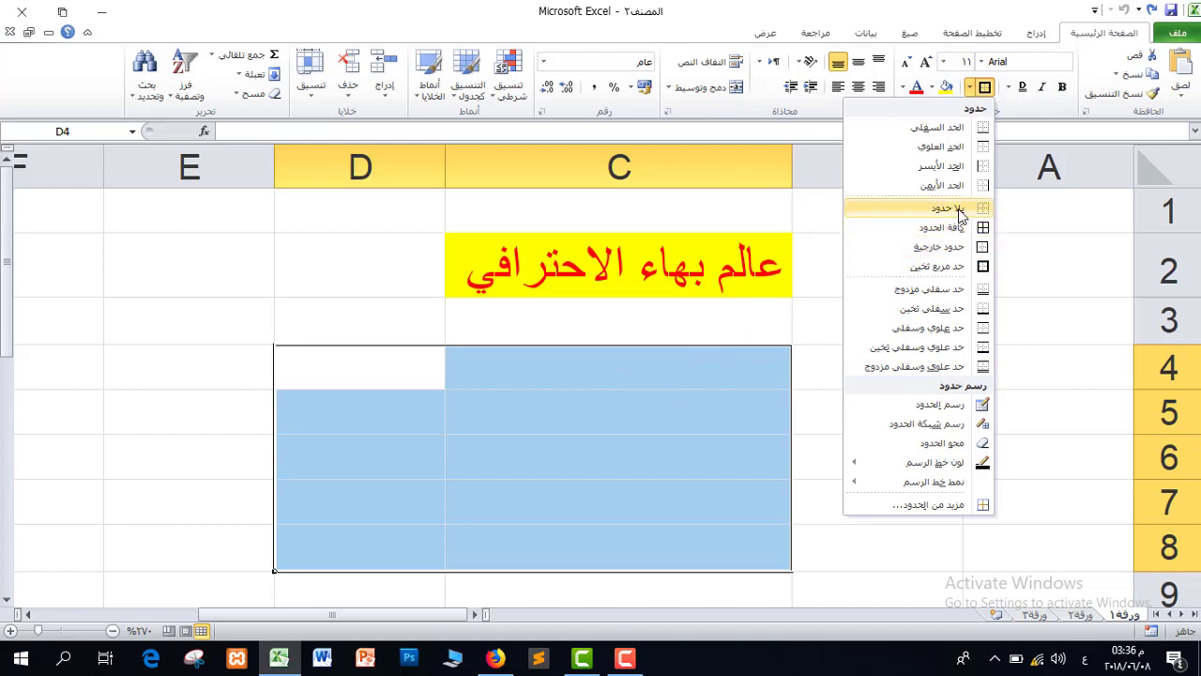
left_click(936, 265)
left_click(823, 351)
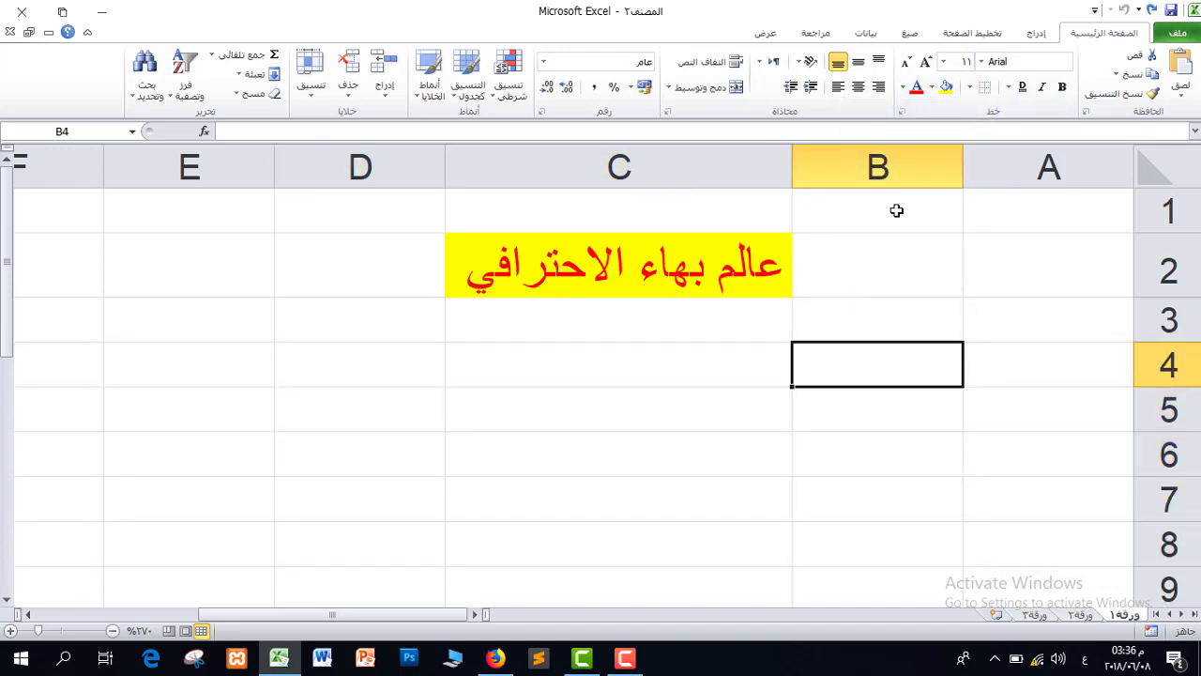
left_click(970, 88)
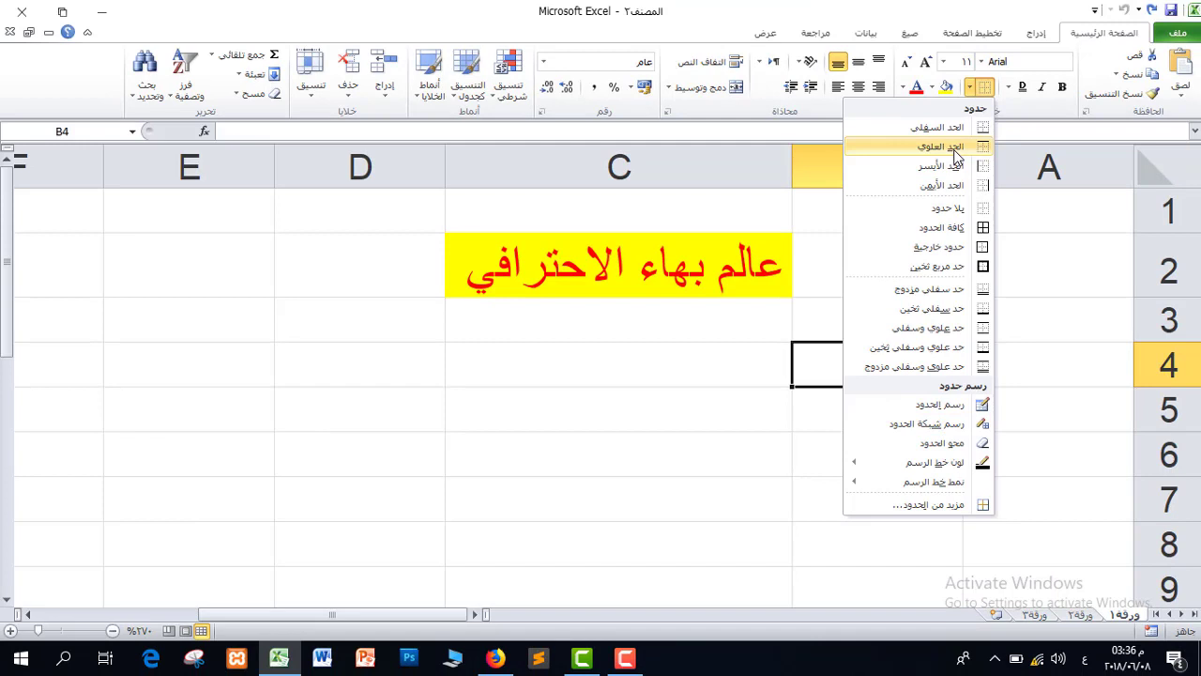
left_click(694, 393)
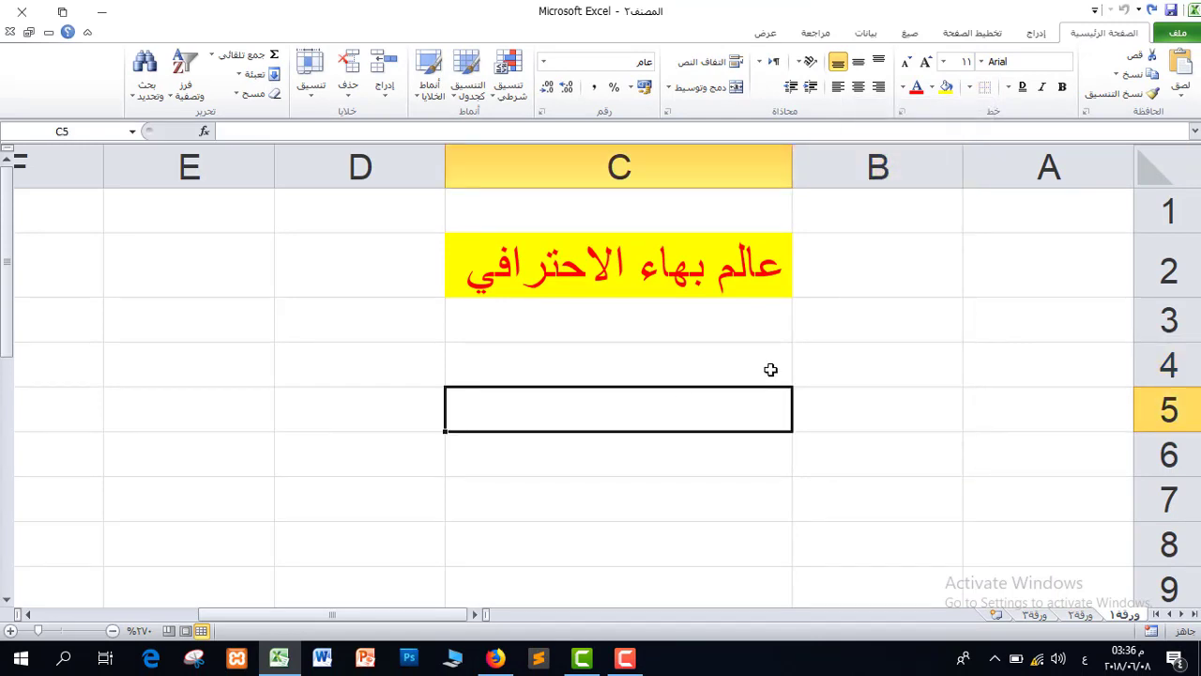
Apply All Borders to C4:D6, forming a two-column, three-row grid.
left_click_drag(770, 370, 419, 477)
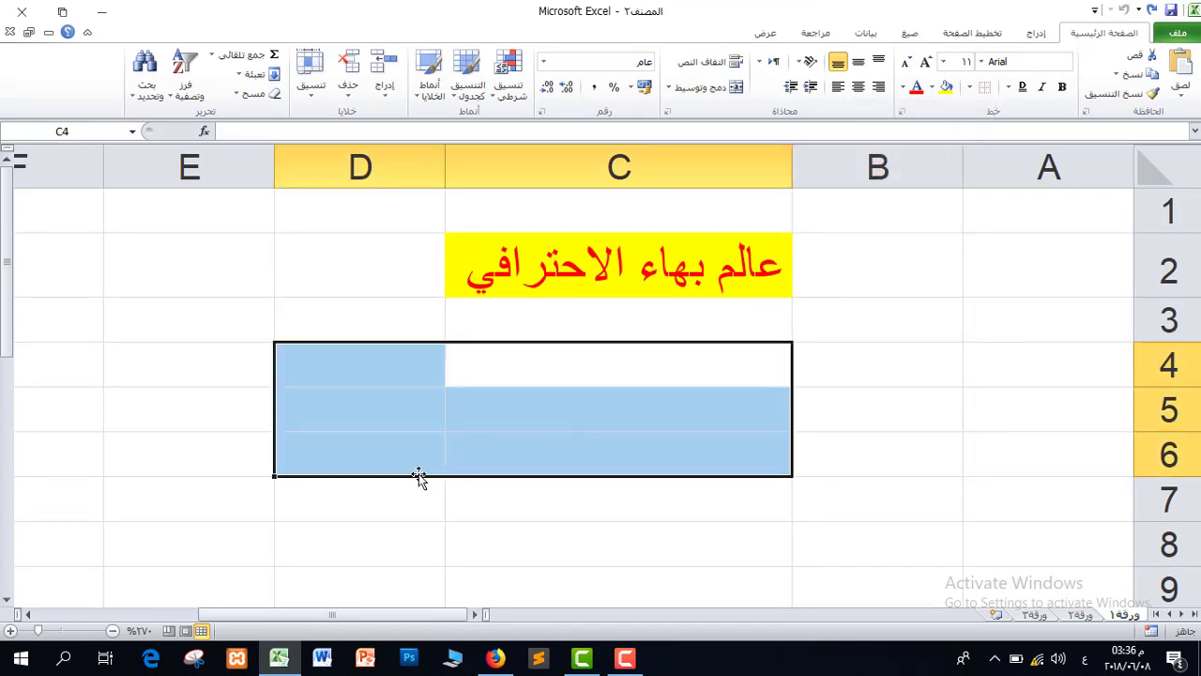
left_click(970, 87)
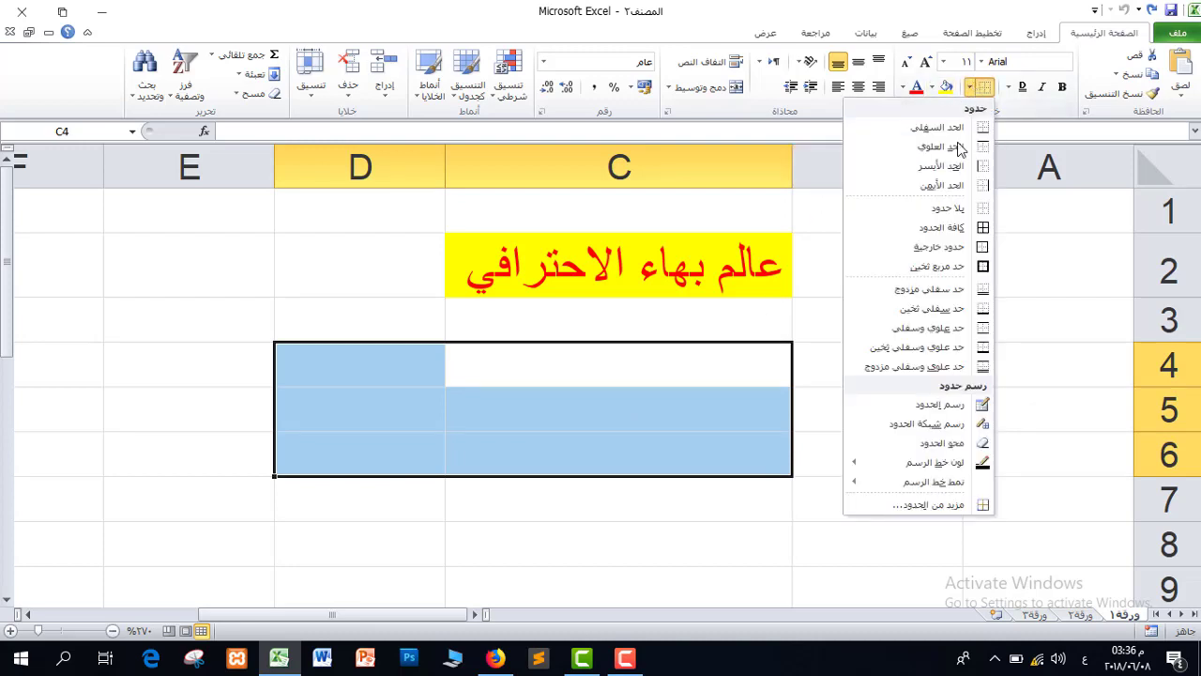
left_click(941, 228)
left_click(714, 480)
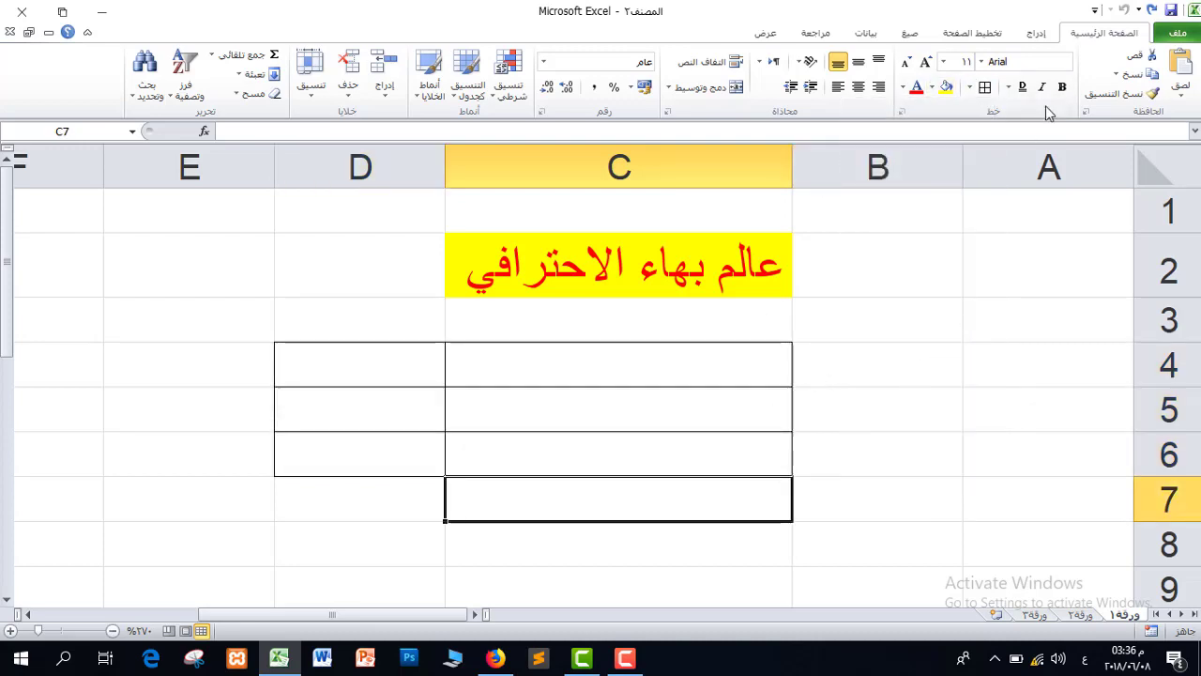
Switch to Draw Border Grid and draw grids over A3:B6, B7:C9 and title cells C2:C3.
left_click(969, 88)
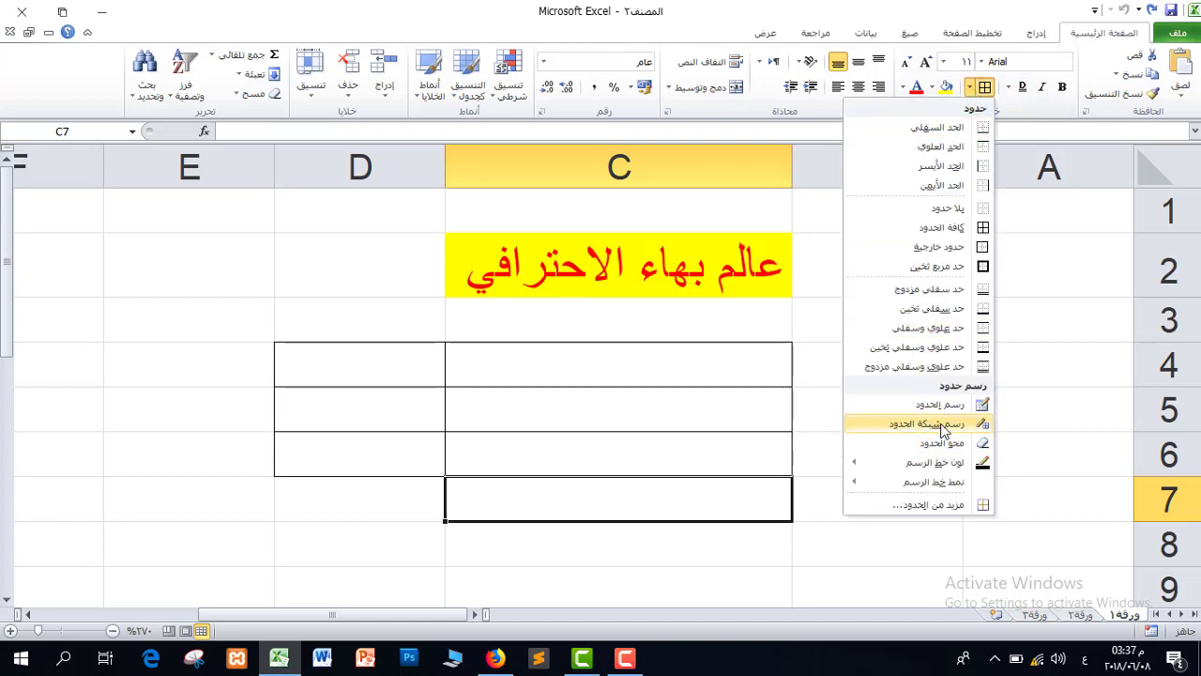
left_click(943, 428)
mouse_move(1099, 313)
left_mouse_down()
mouse_move(938, 415)
mouse_move(812, 464)
left_mouse_up()
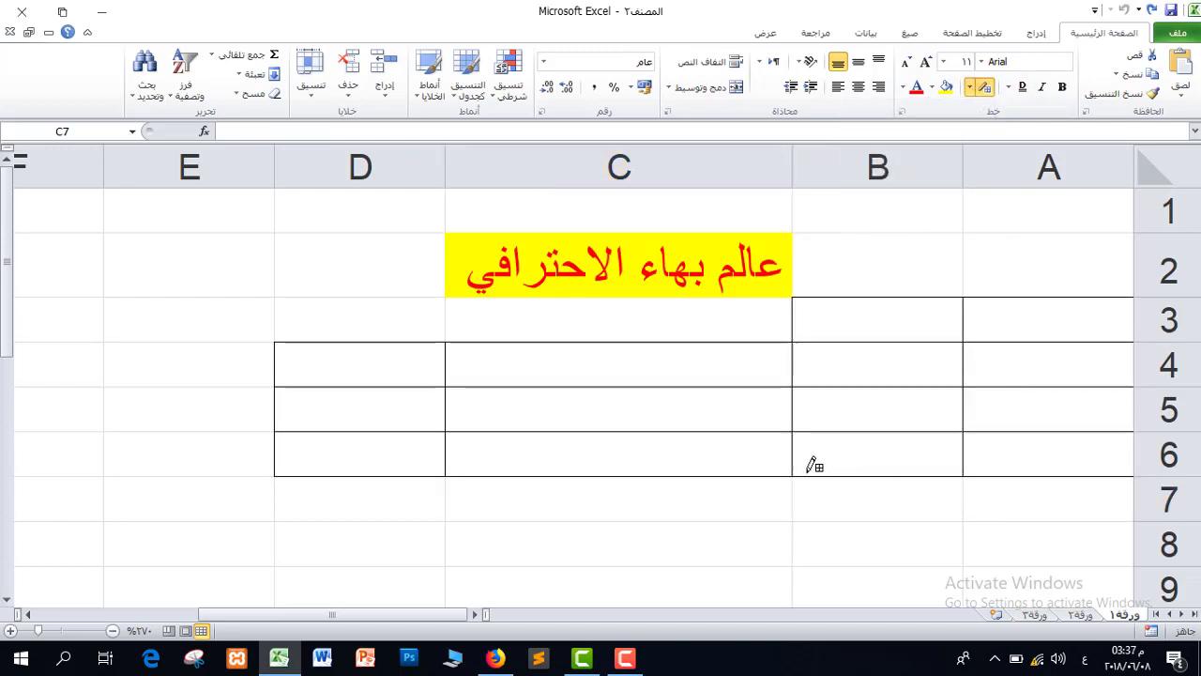
left_click_drag(914, 491, 582, 589)
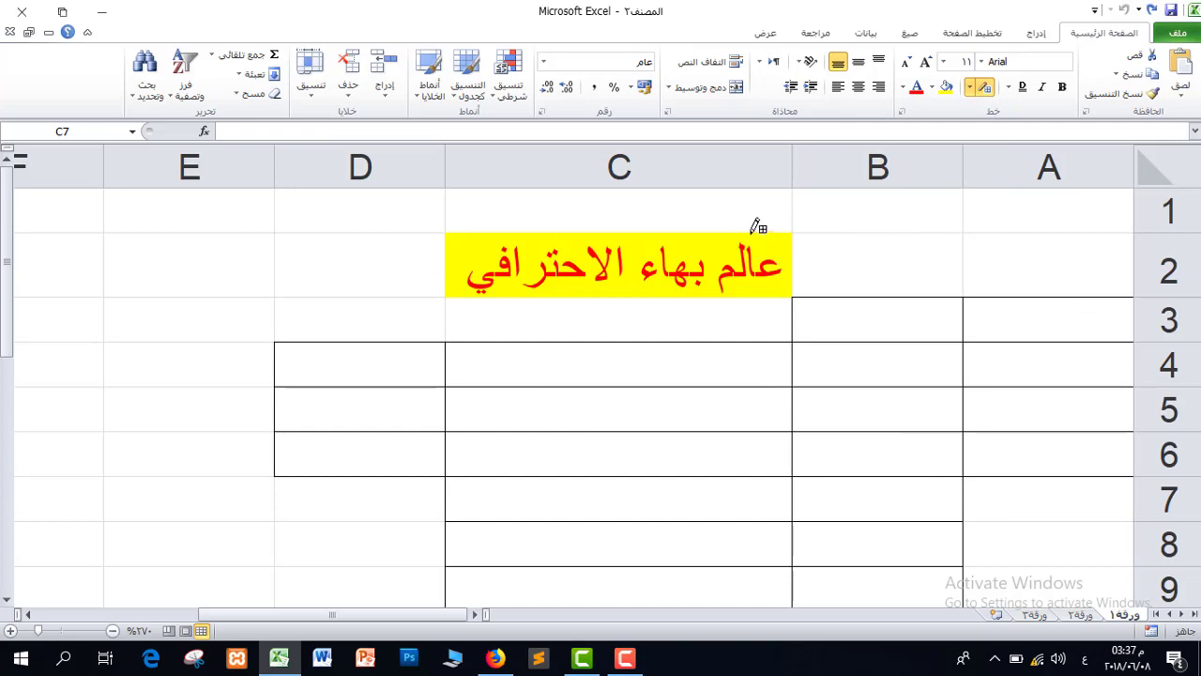
left_click_drag(717, 251, 491, 332)
Extend the grid borders down columns A to E past row 30, plus D40:E45.
left_click_drag(421, 250, 238, 391)
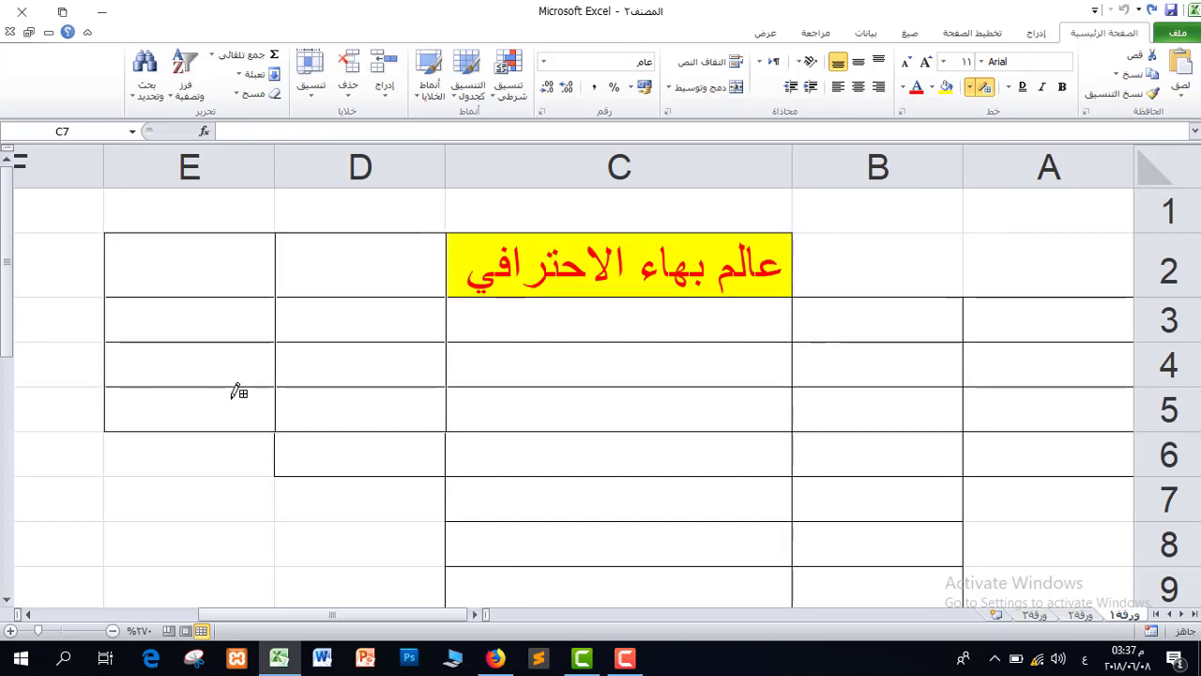
left_click_drag(106, 388, 330, 549)
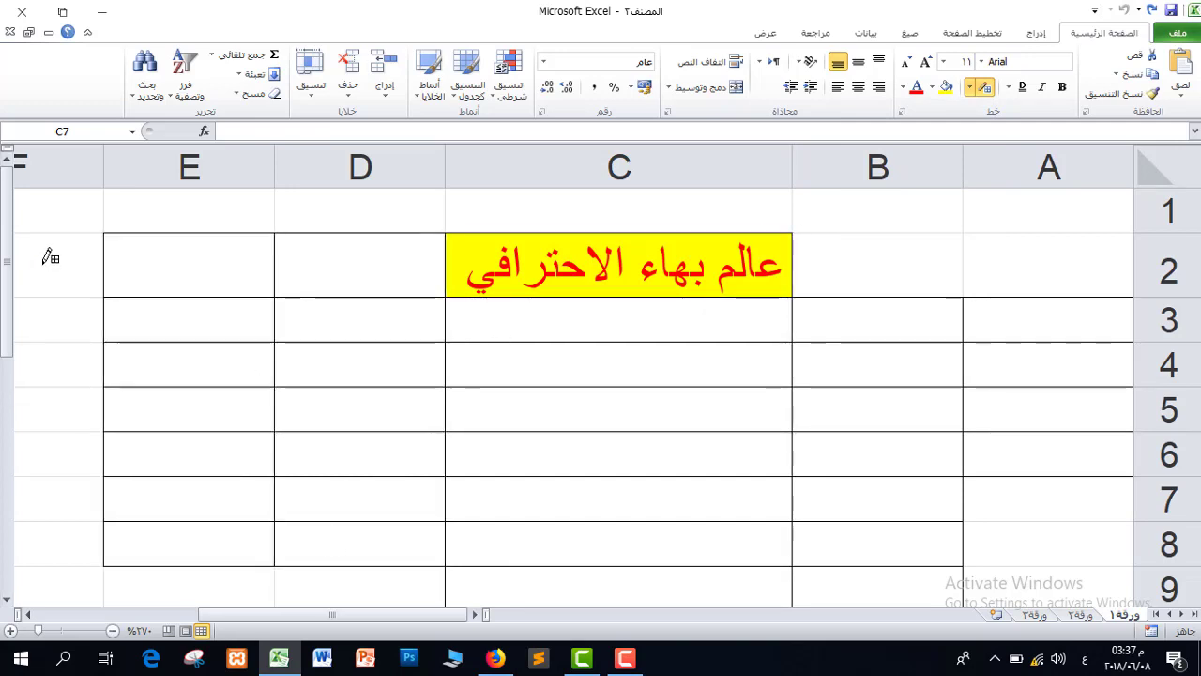
mouse_move(50, 257)
left_mouse_down()
mouse_move(591, 557)
mouse_move(710, 595)
mouse_move(713, 535)
left_mouse_up()
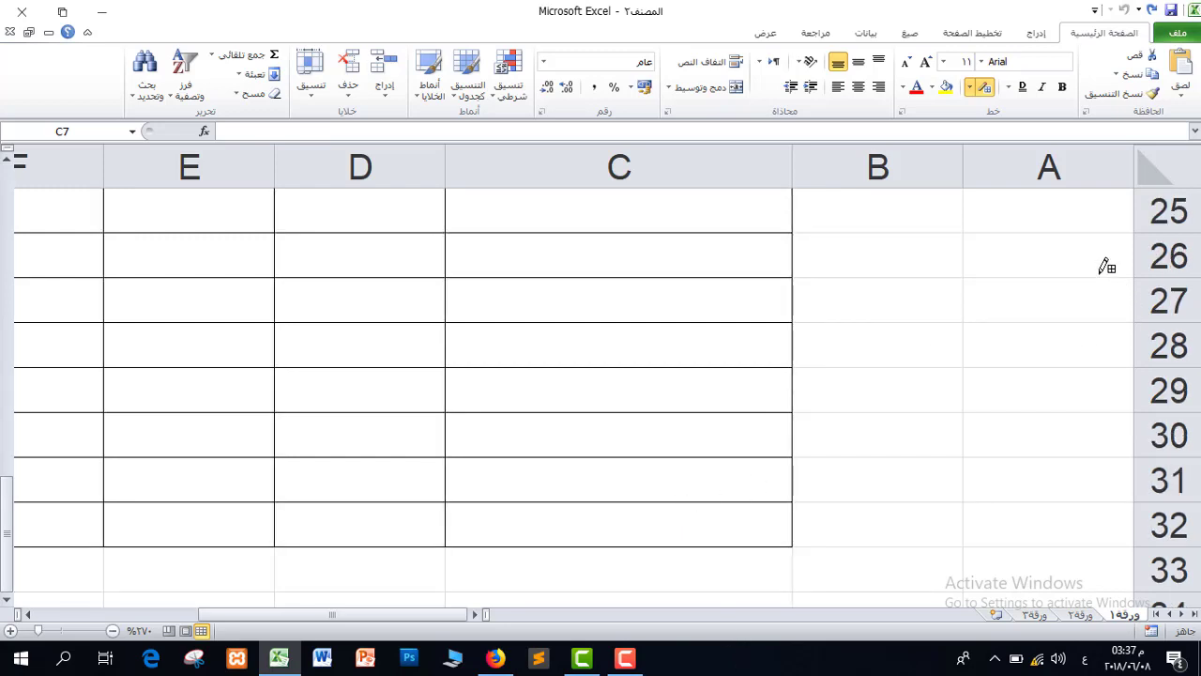
mouse_move(1108, 266)
left_mouse_down()
mouse_move(751, 466)
mouse_move(944, 520)
mouse_move(496, 547)
mouse_move(488, 572)
left_mouse_up()
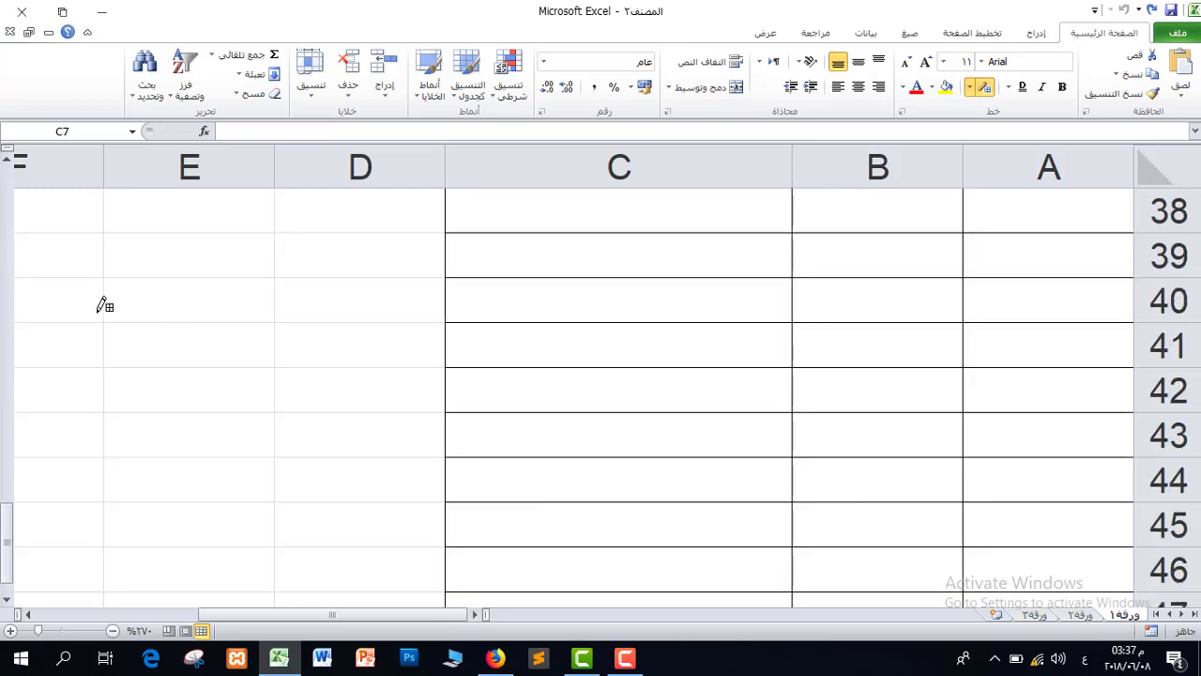
left_click_drag(104, 305, 423, 523)
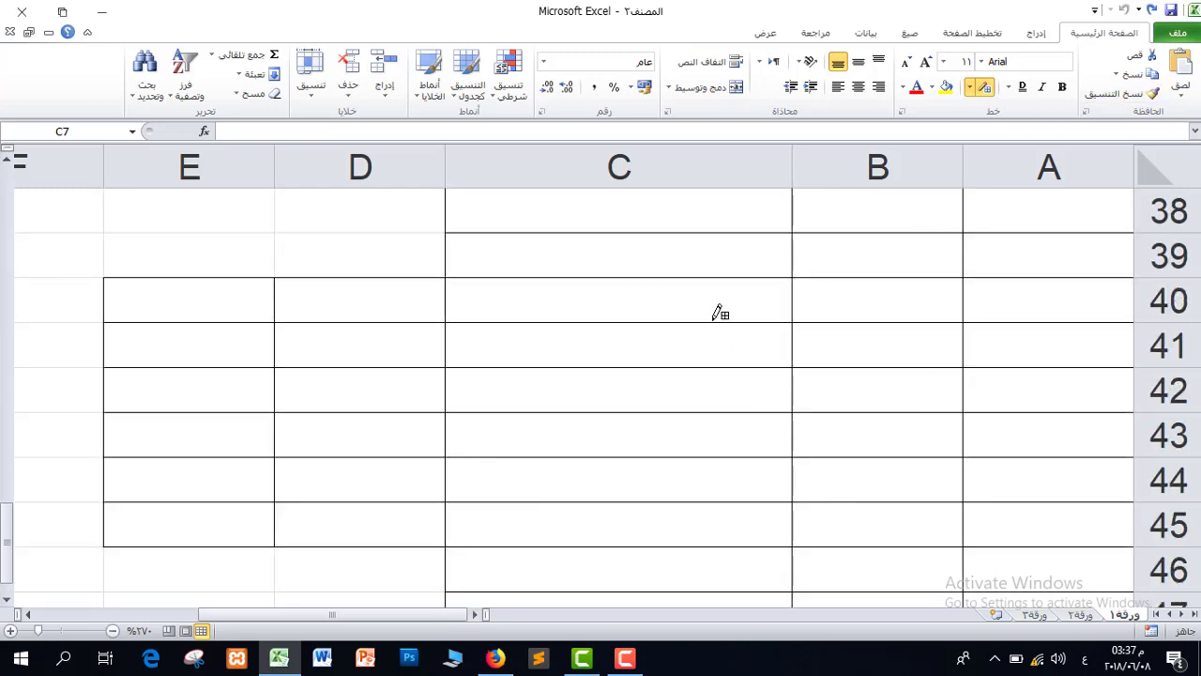
left_click(969, 88)
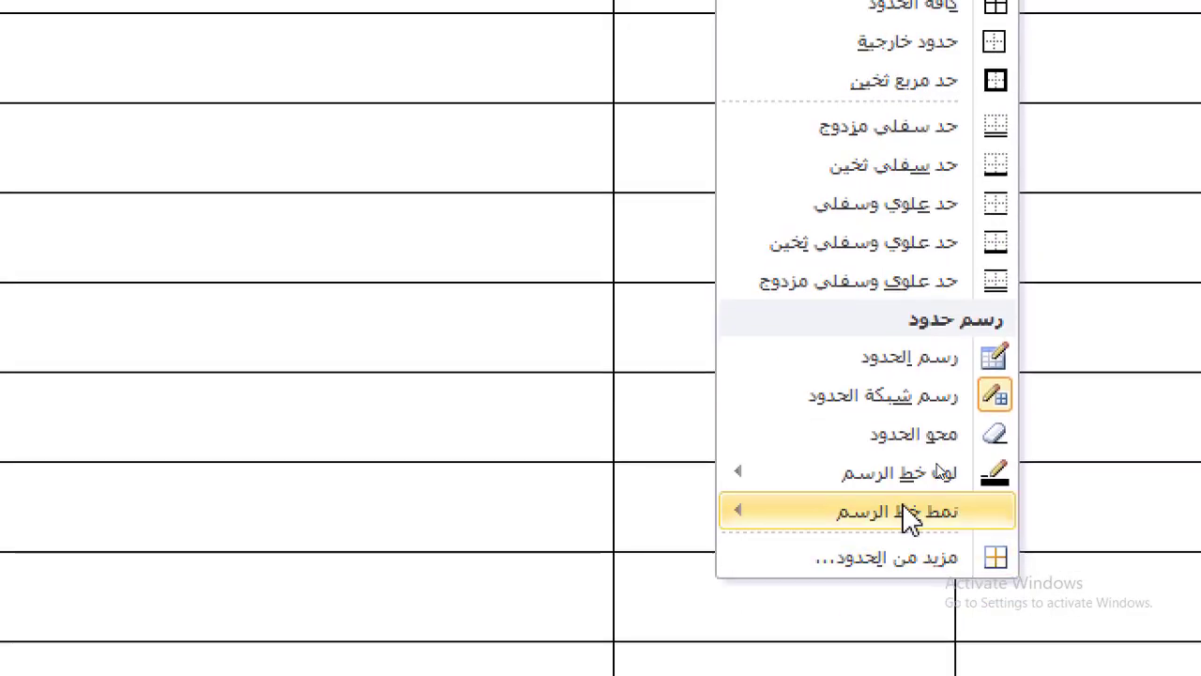
Set the border colour to red and a thick line style, then draw grid borders over B39:C44.
mouse_move(943, 459)
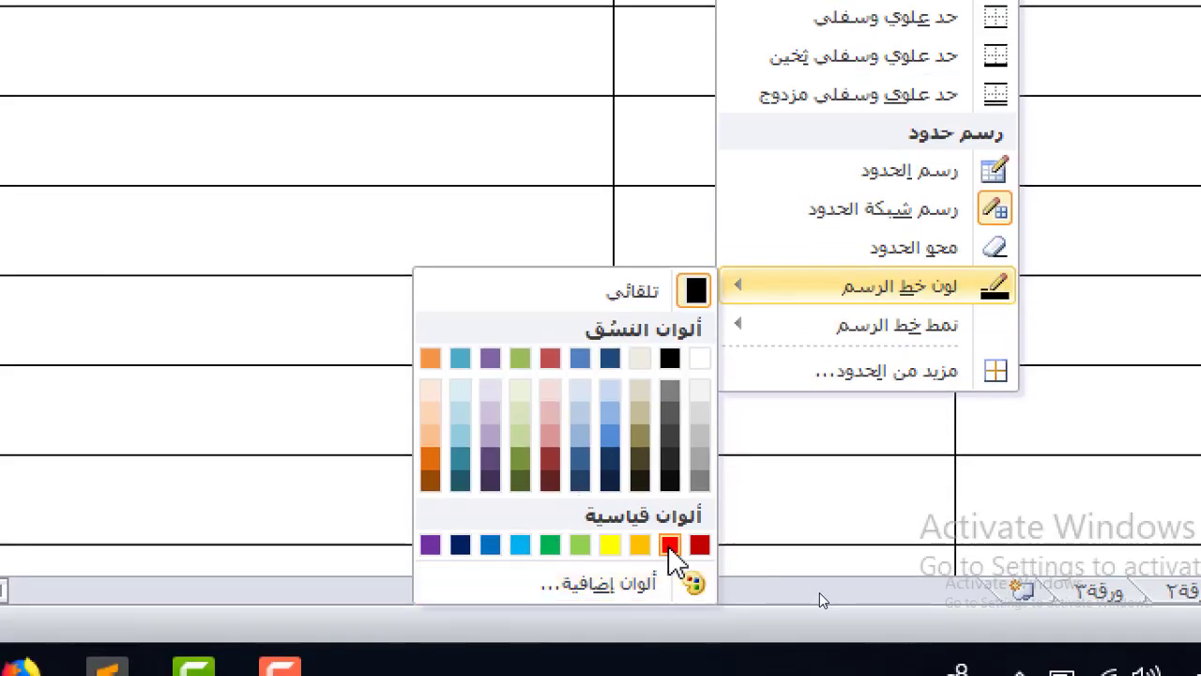
left_click(669, 545)
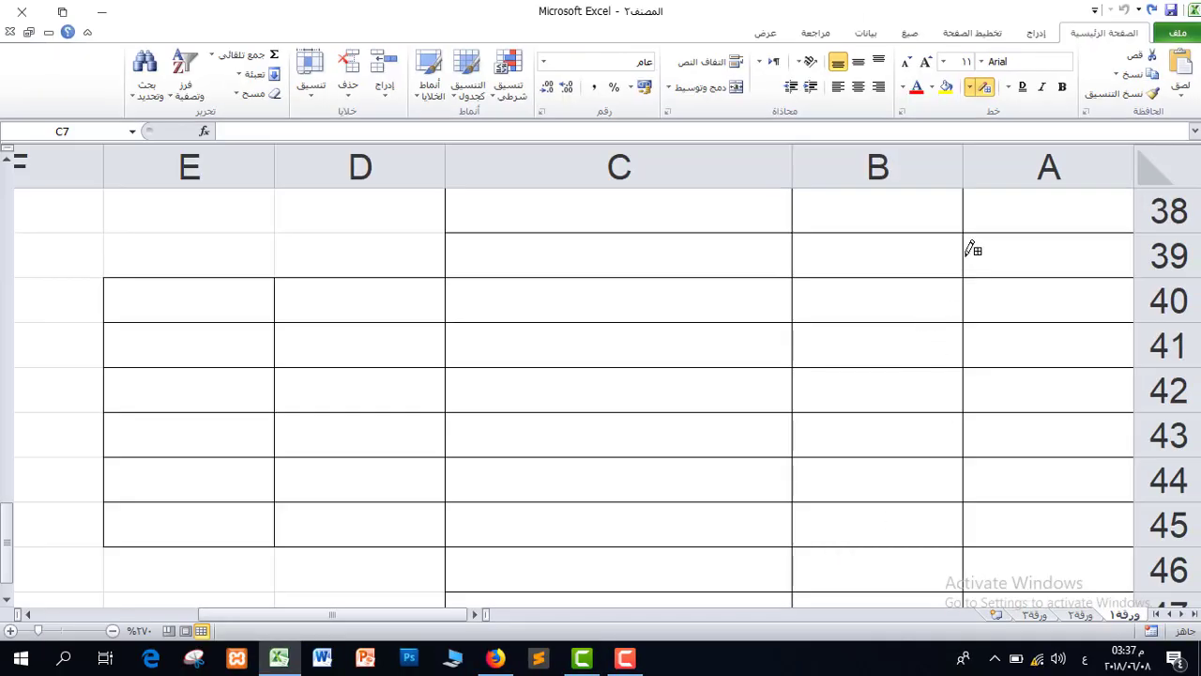
mouse_move(973, 248)
left_mouse_down()
mouse_move(794, 341)
mouse_move(469, 459)
mouse_move(464, 480)
left_mouse_up()
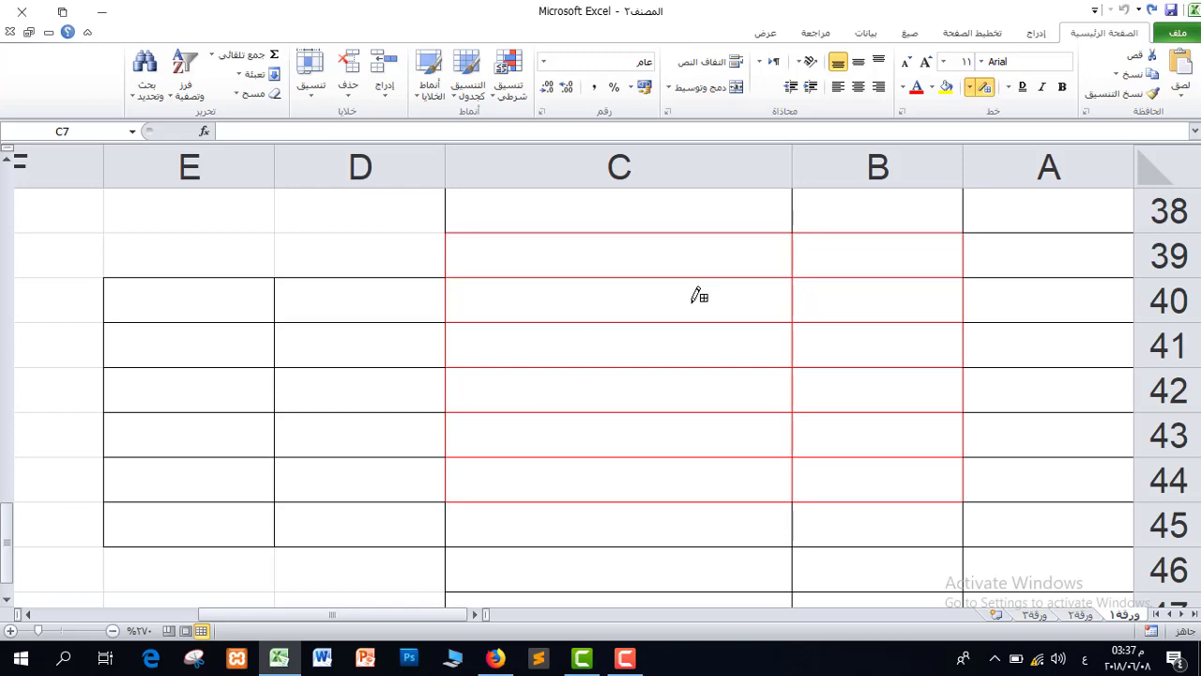
left_click(971, 91)
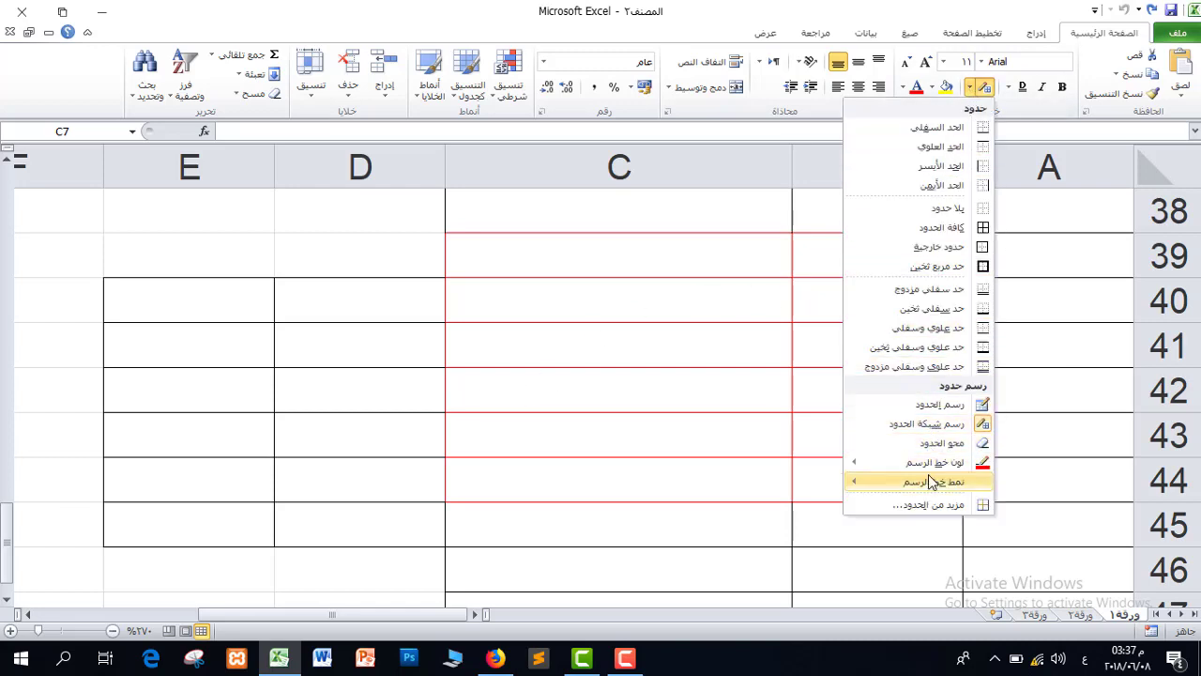
mouse_move(932, 480)
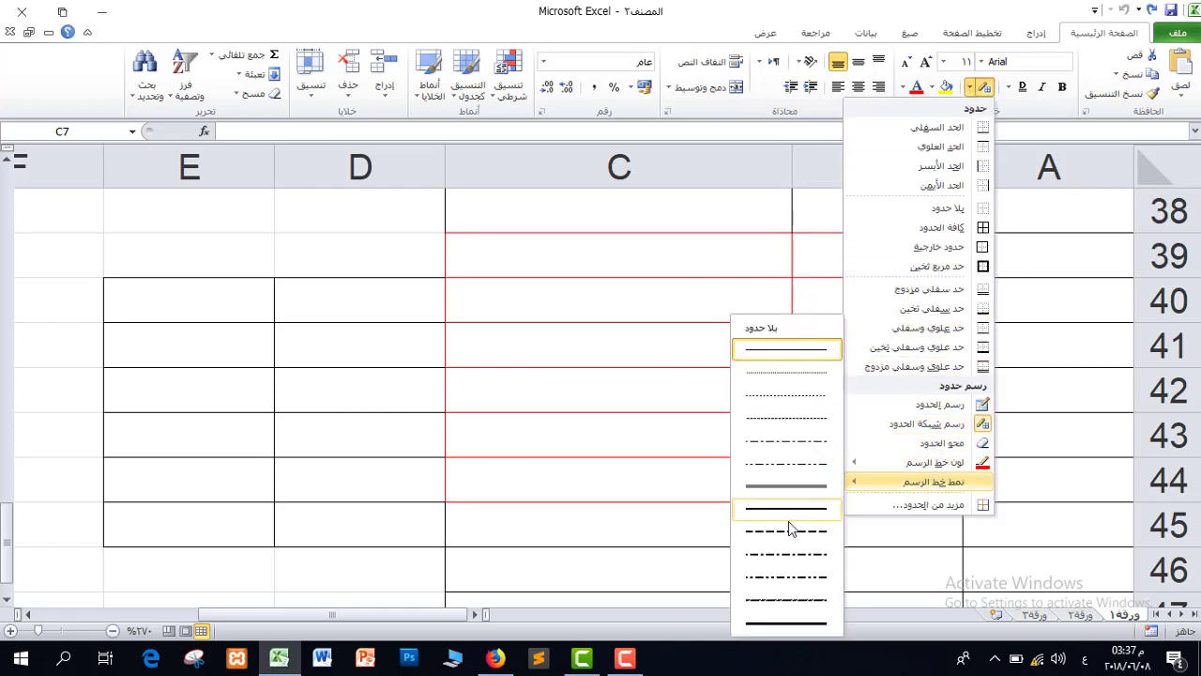
left_click(795, 628)
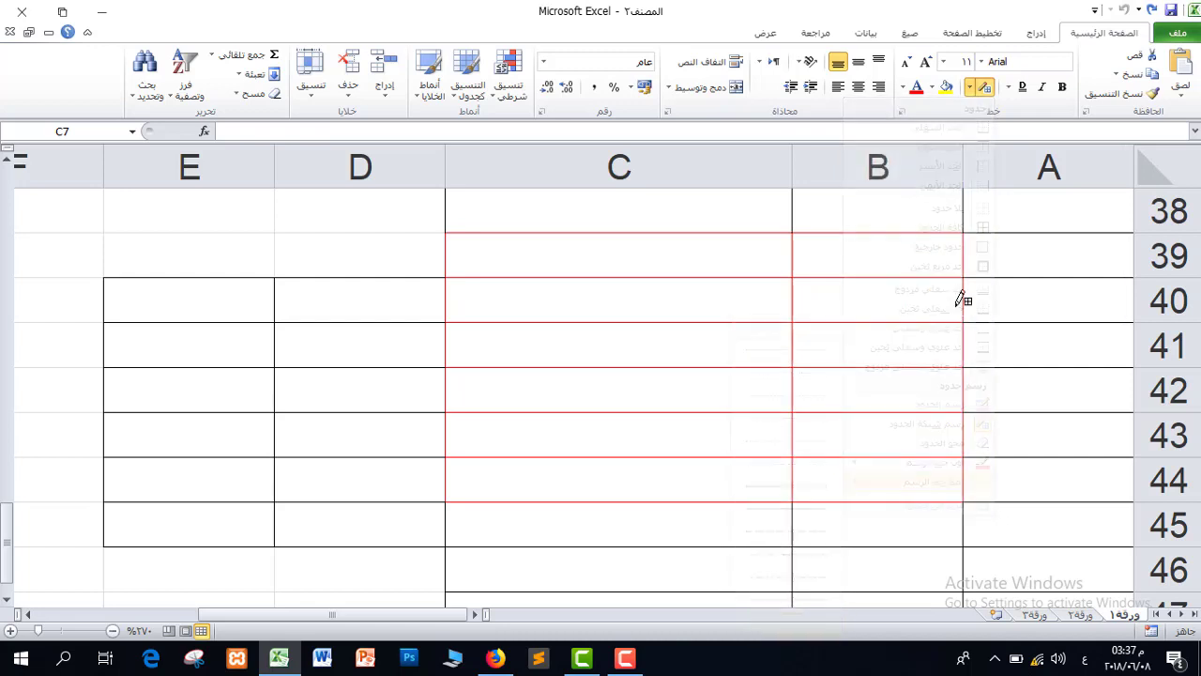
left_click_drag(986, 250, 563, 454)
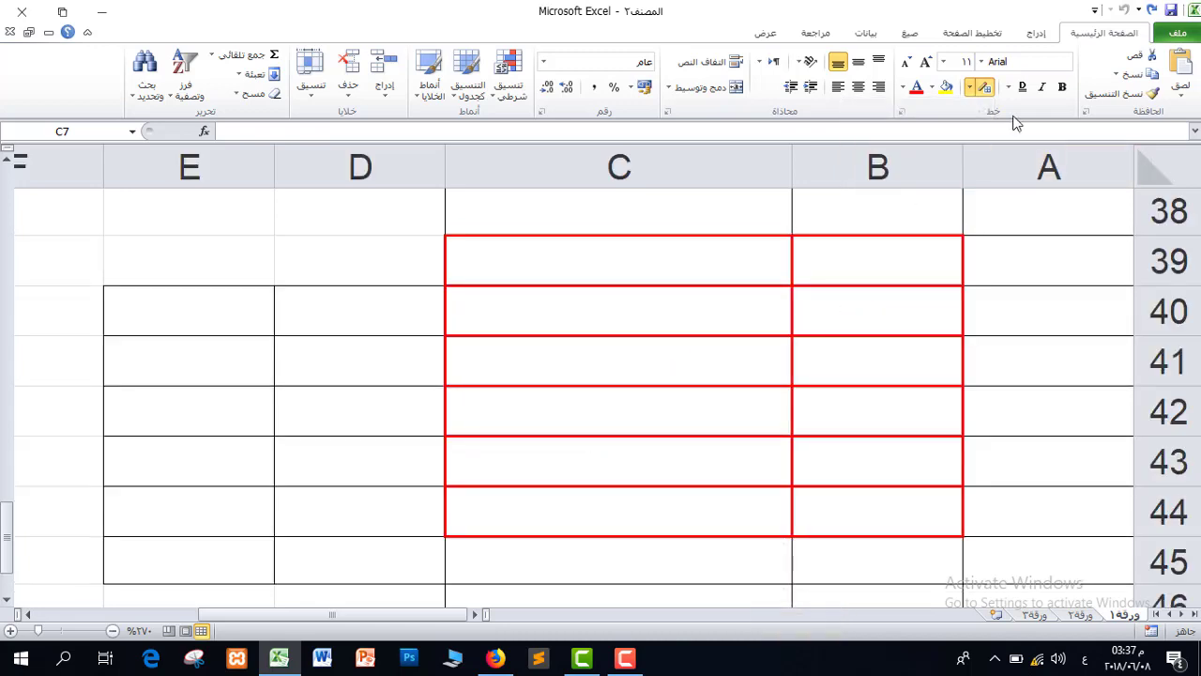
Switch to a thicker line and extend the red grid across columns D and E.
left_click(969, 89)
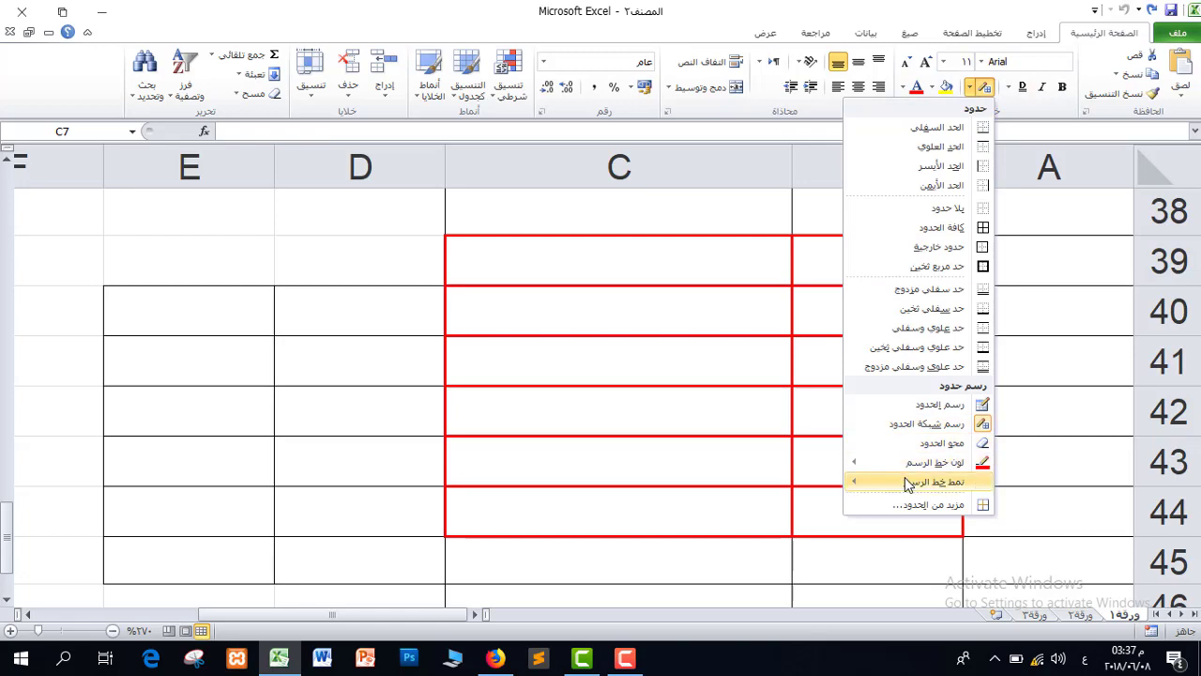
mouse_move(908, 483)
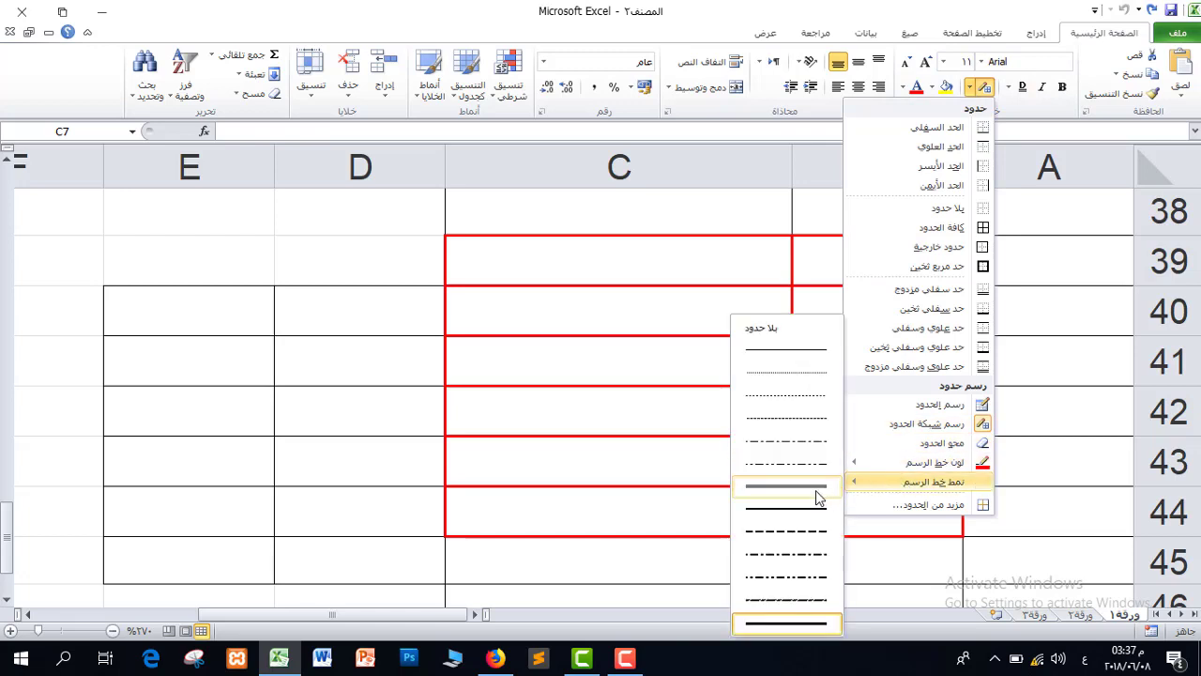
left_click(787, 487)
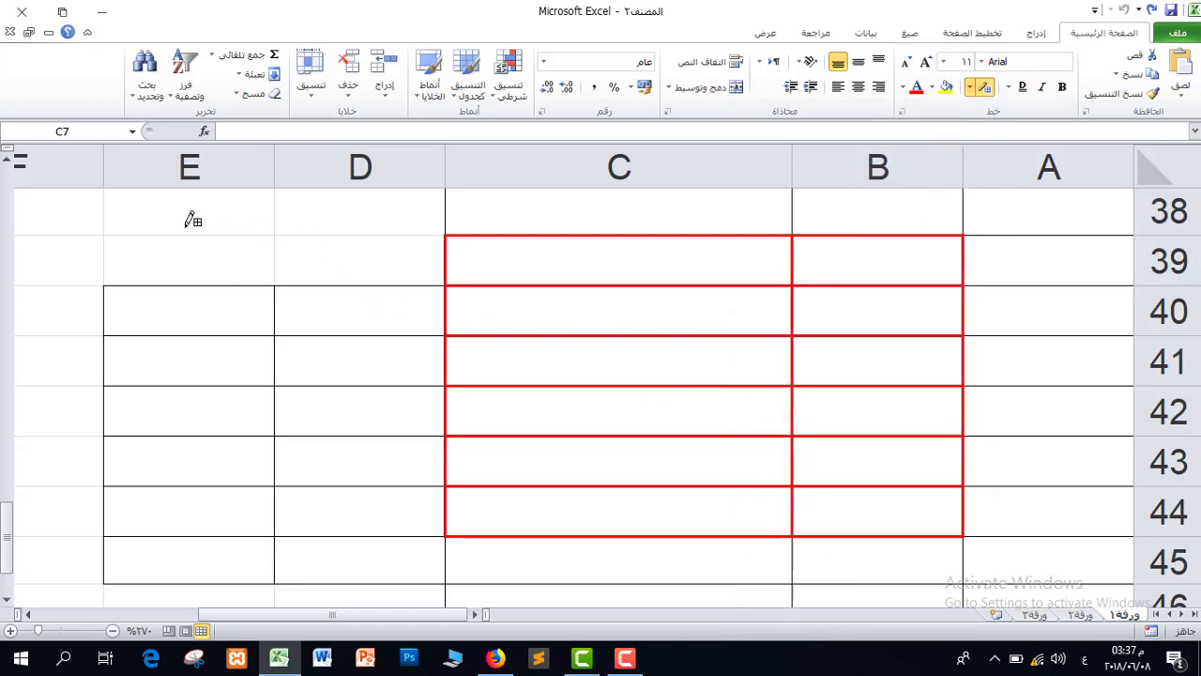
left_click_drag(187, 231, 898, 541)
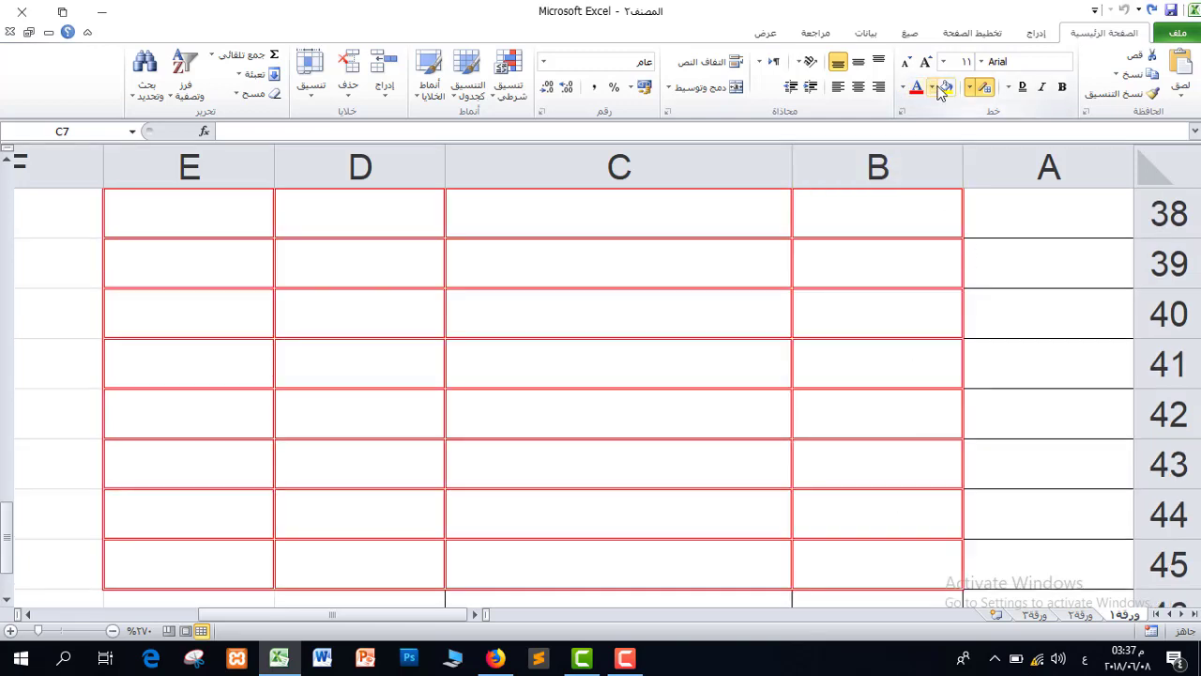
Change the border line colour to green and redraw the E38:B43 grid in green.
left_click(969, 86)
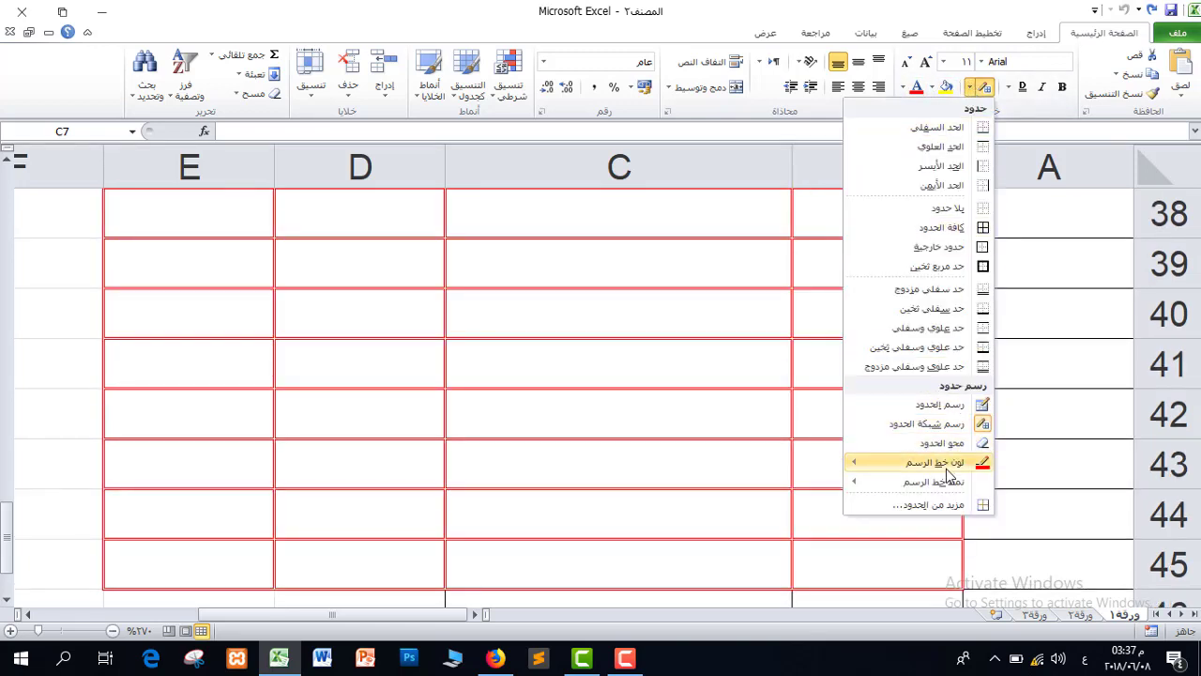
mouse_move(948, 473)
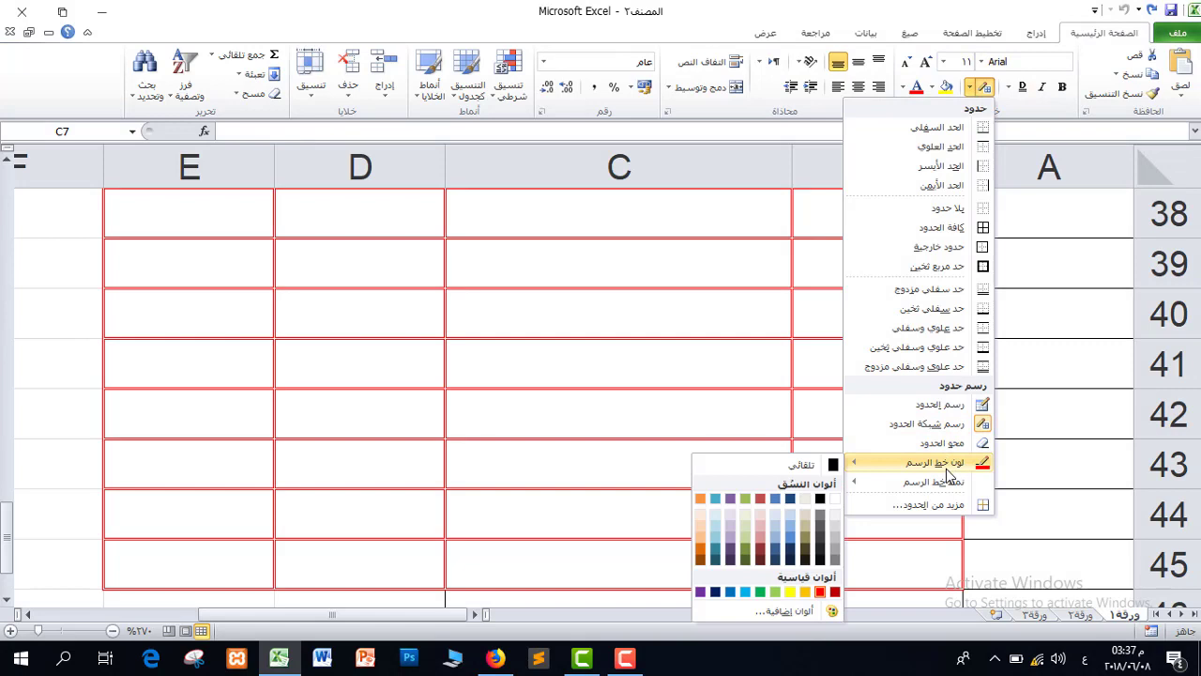
left_click(761, 597)
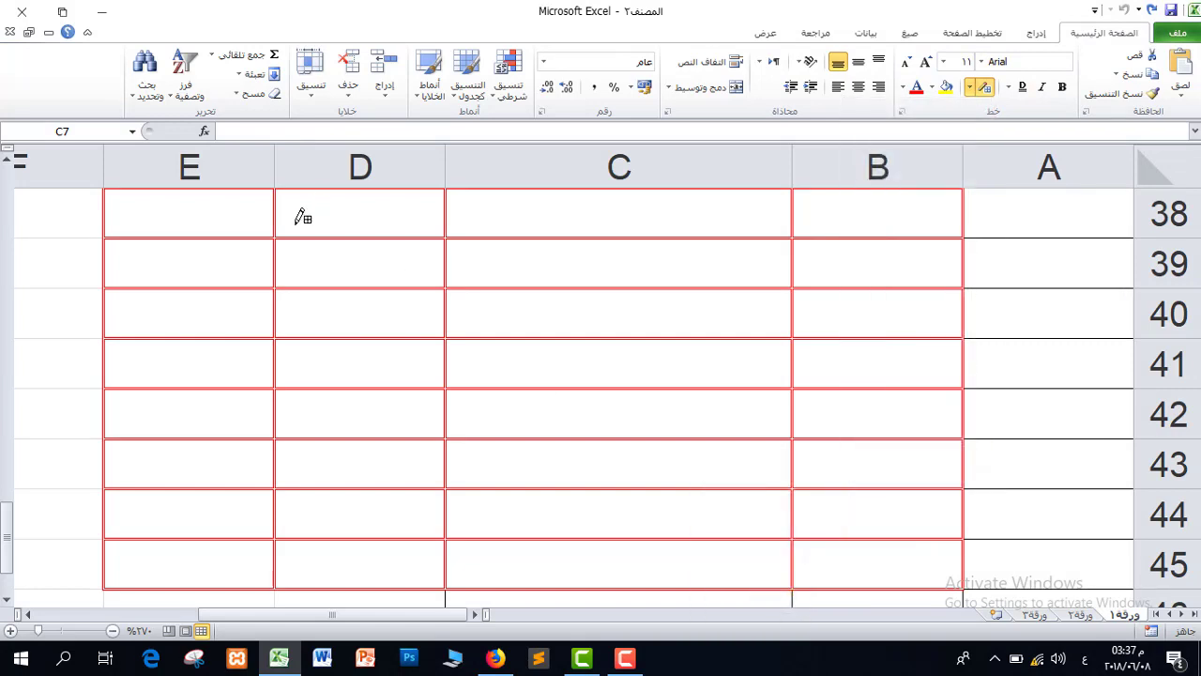
left_click_drag(236, 204, 890, 456)
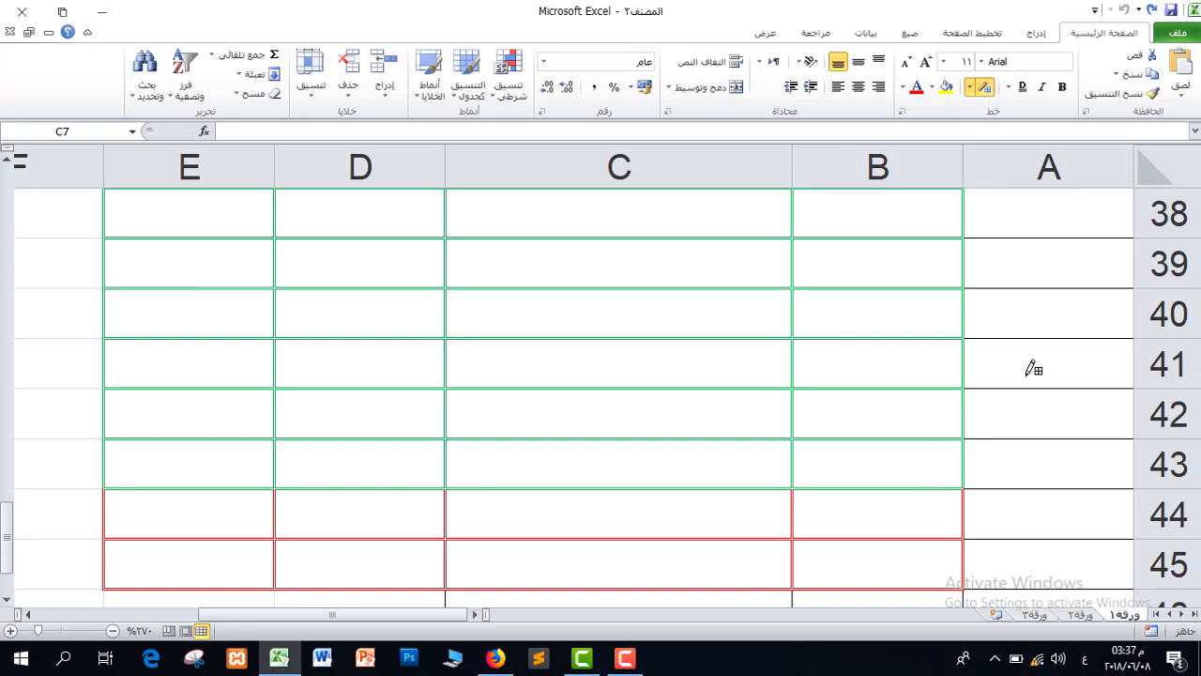
Add green grid borders down columns A to C to row 61 and over E55:D60.
left_click_drag(992, 367, 710, 415)
mouse_move(270, 240)
left_mouse_down()
mouse_move(496, 509)
mouse_move(522, 519)
left_mouse_up()
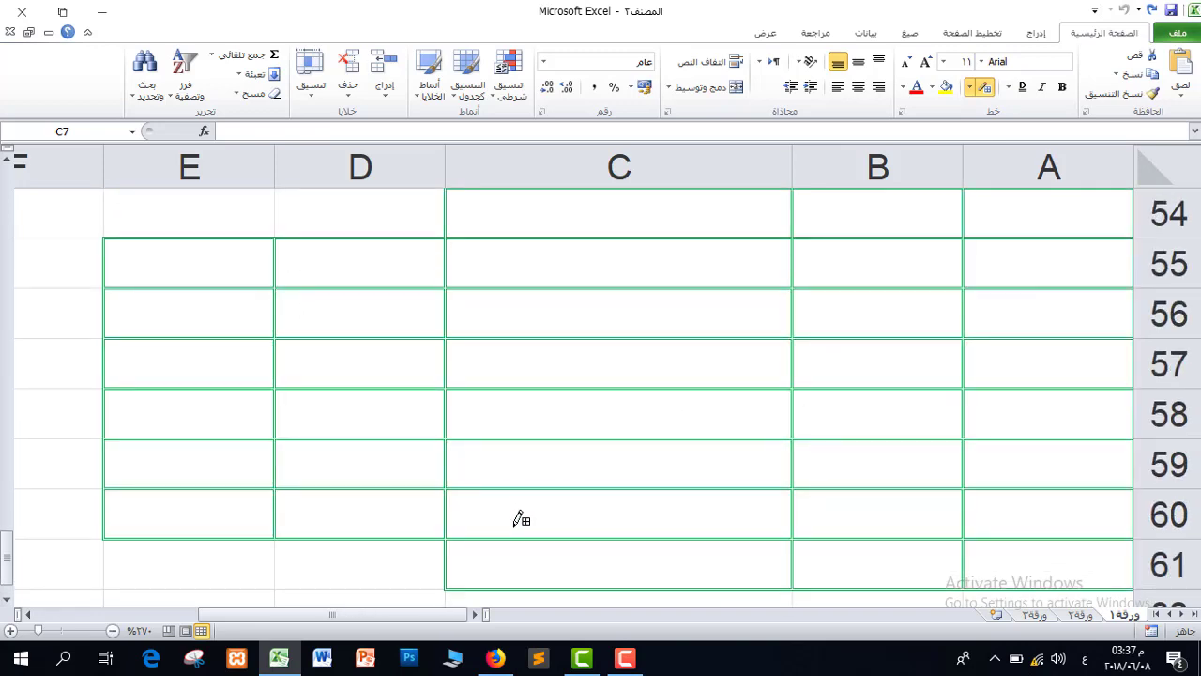
left_click(112, 631)
left_click(112, 630)
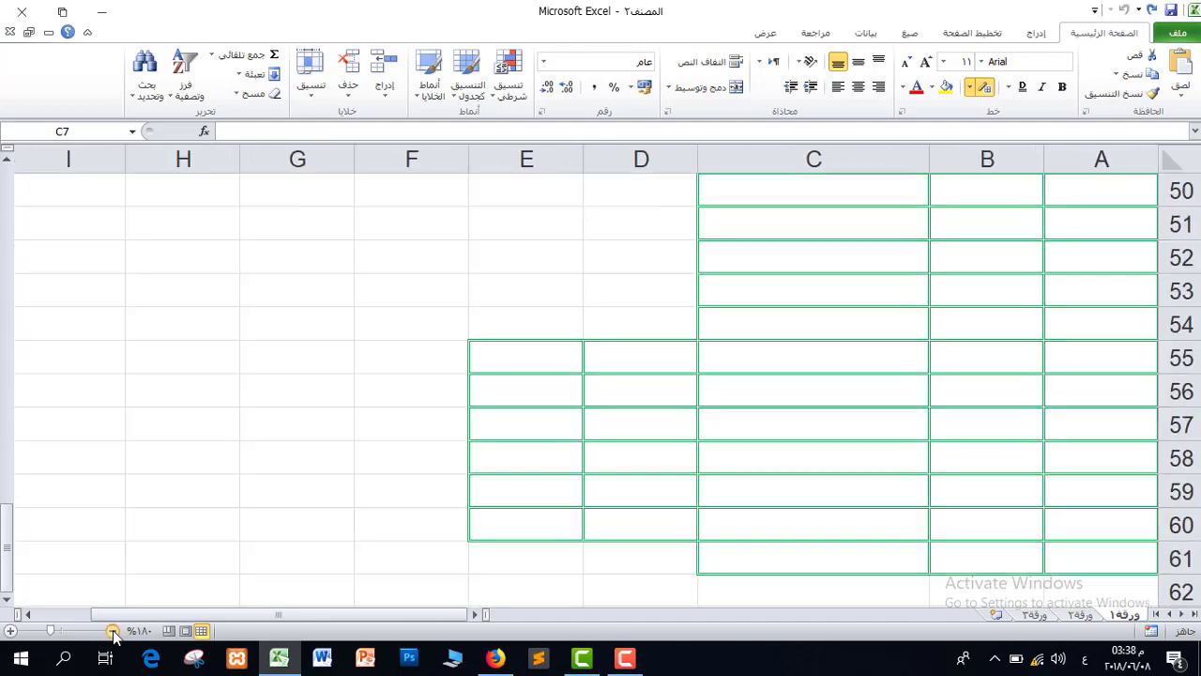
Zoom out and draw a green double-line border grid over G38:L49.
left_click(113, 631)
left_click(113, 631)
left_click(113, 631)
left_click(113, 630)
left_click(112, 631)
left_click(113, 630)
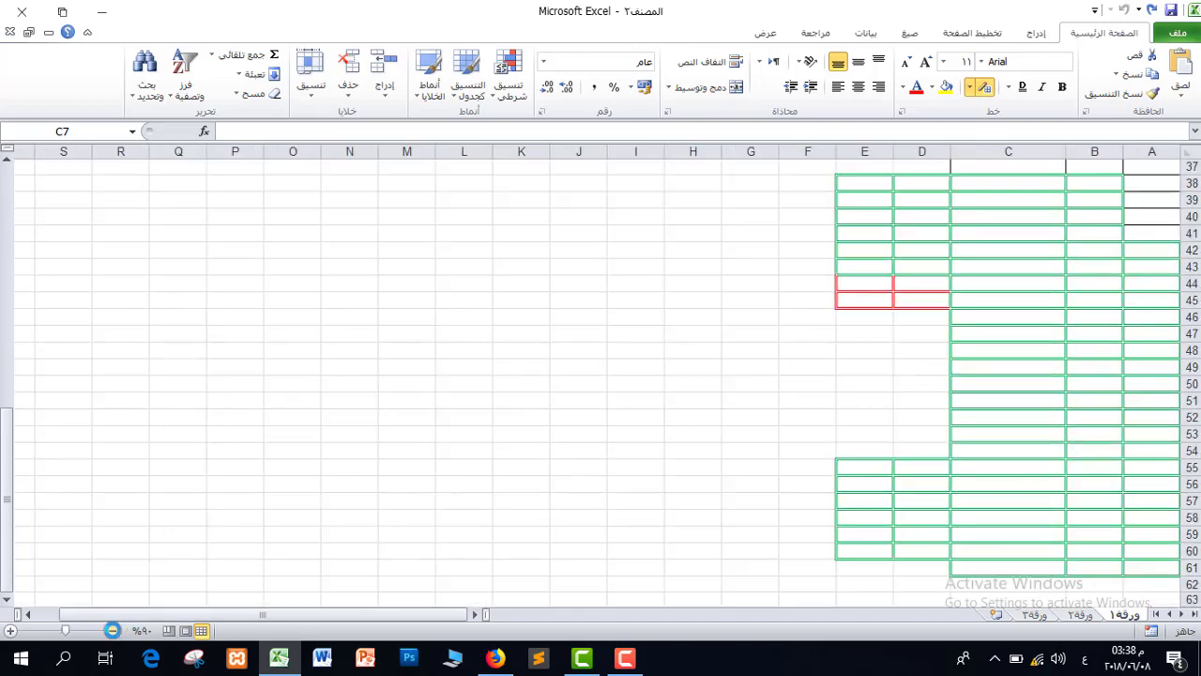
left_click(113, 631)
left_click(970, 87)
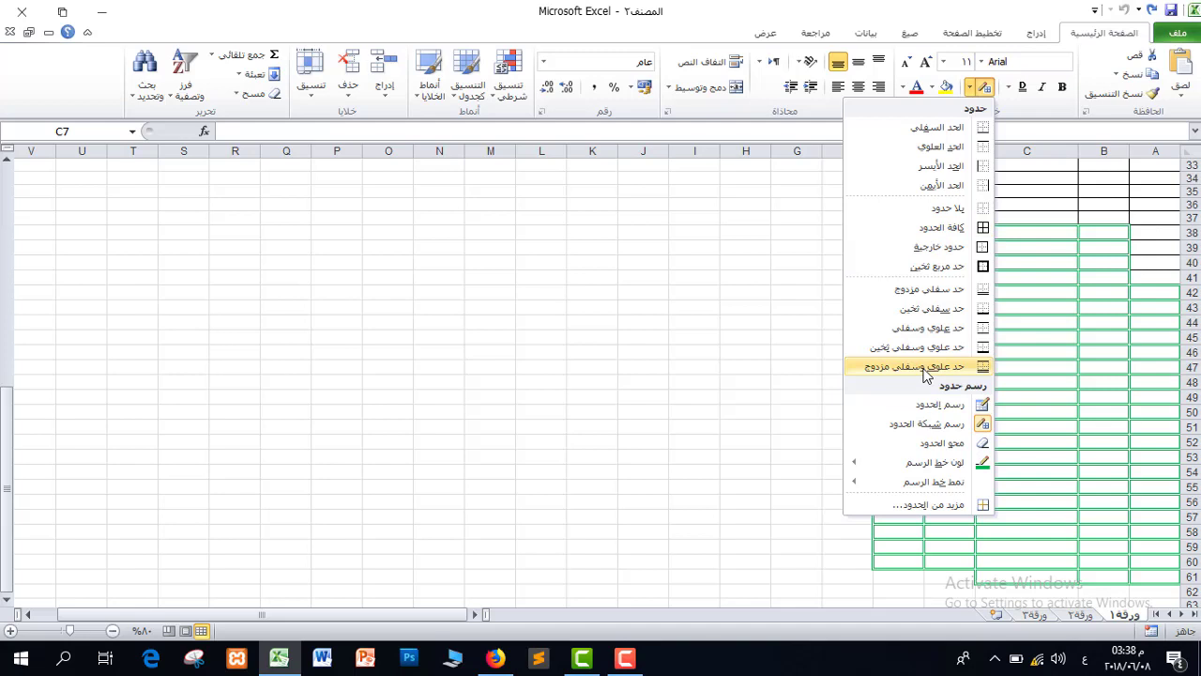
left_click(751, 244)
left_click_drag(818, 225, 558, 399)
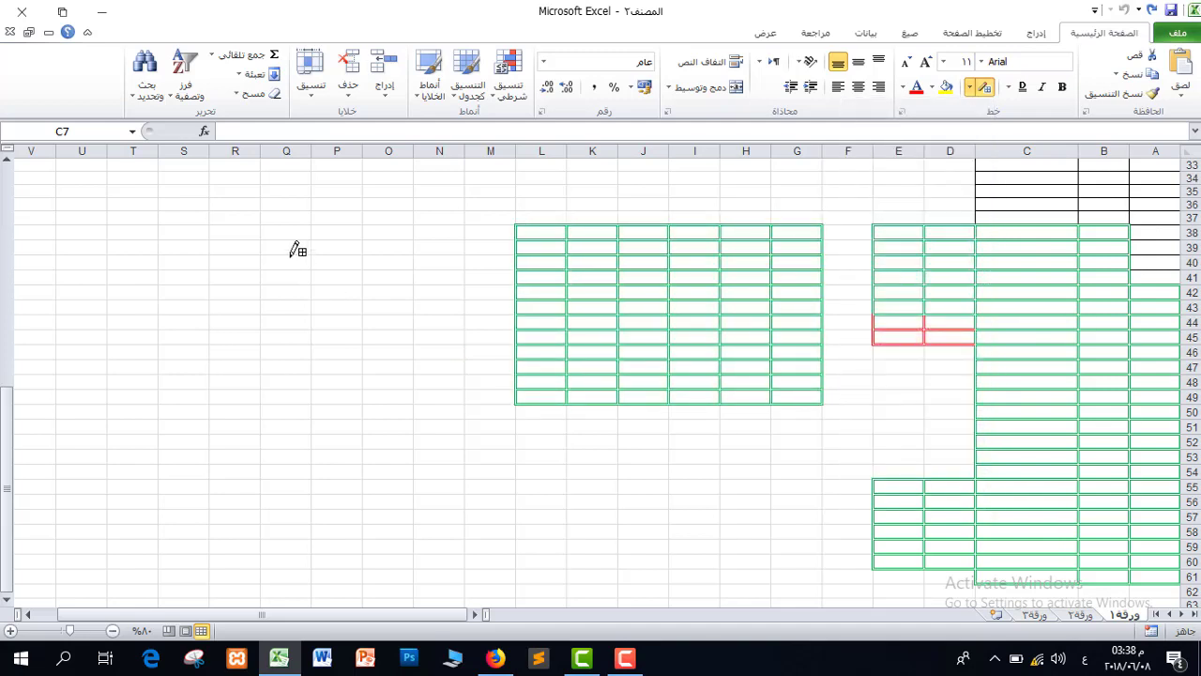
mouse_move(227, 242)
left_mouse_down()
mouse_move(297, 341)
mouse_move(424, 436)
mouse_move(826, 563)
mouse_move(818, 577)
left_mouse_up()
scroll(690, 367, "up", 8)
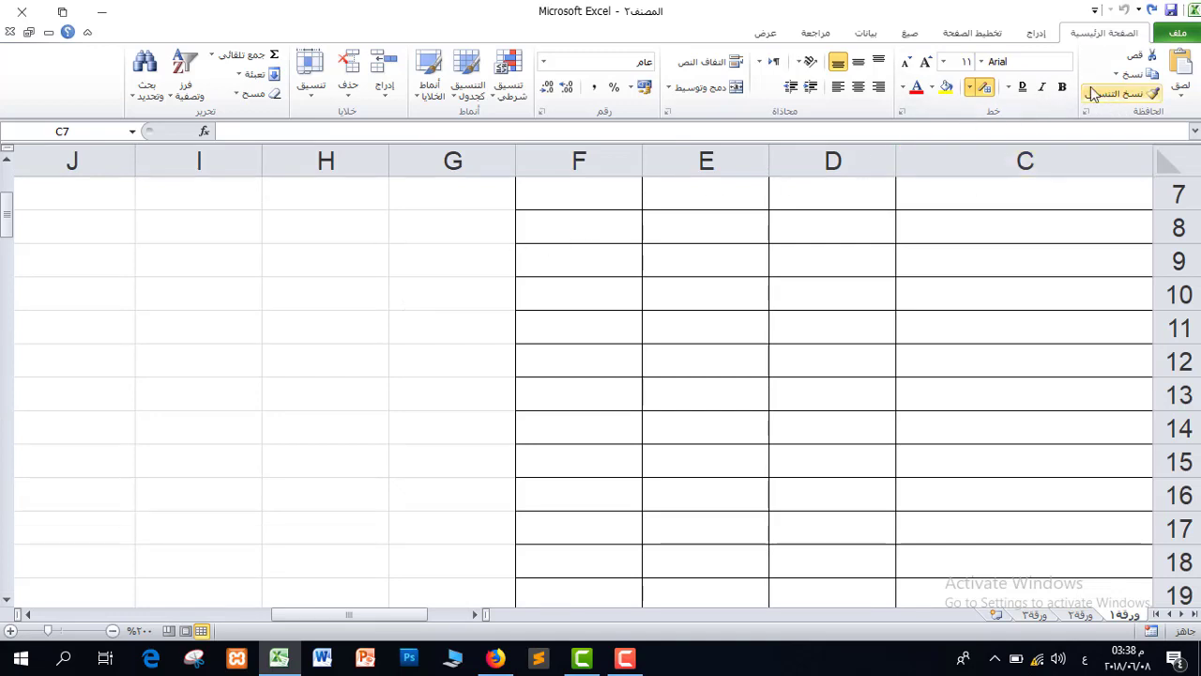
Stop drawing borders, widen column D slightly and make row 8 taller.
left_click(983, 86)
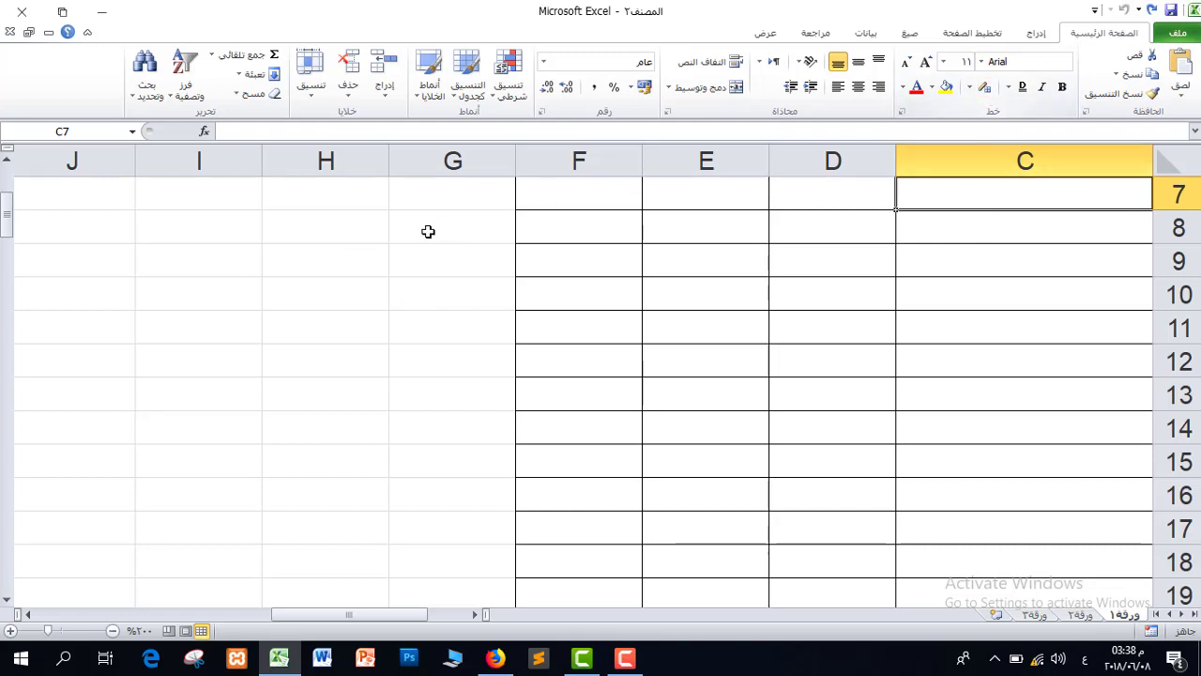
left_click(245, 232)
left_click(314, 261)
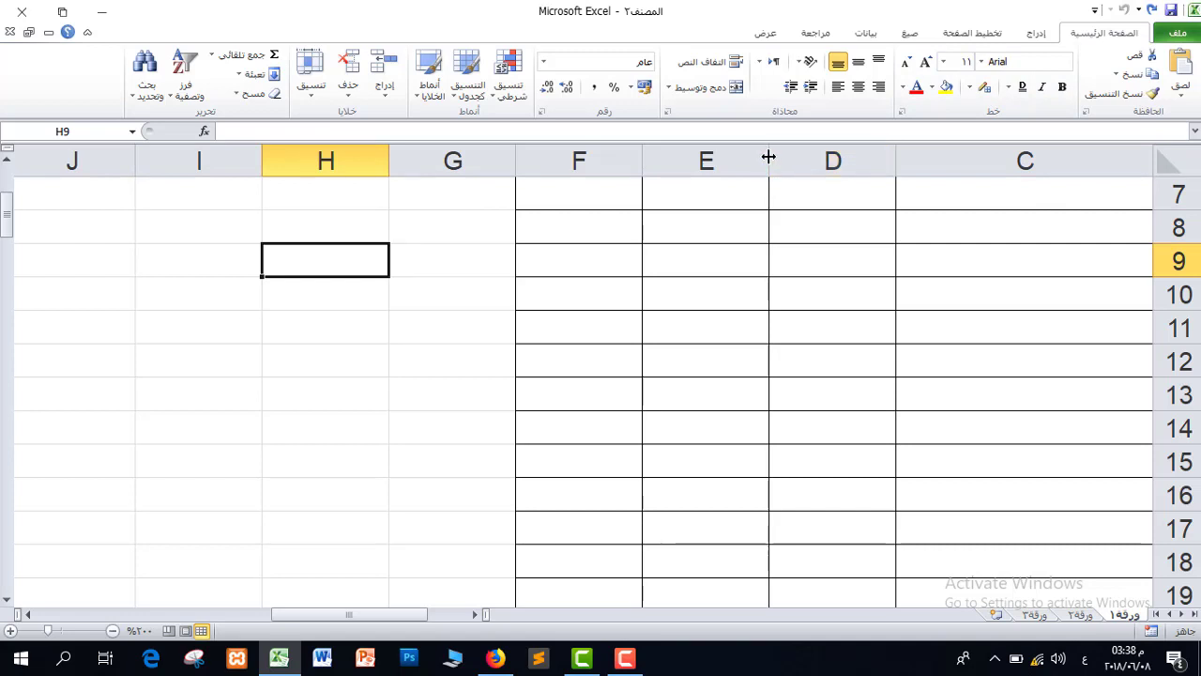
mouse_move(769, 158)
left_mouse_down()
mouse_move(694, 153)
mouse_move(760, 160)
left_mouse_up()
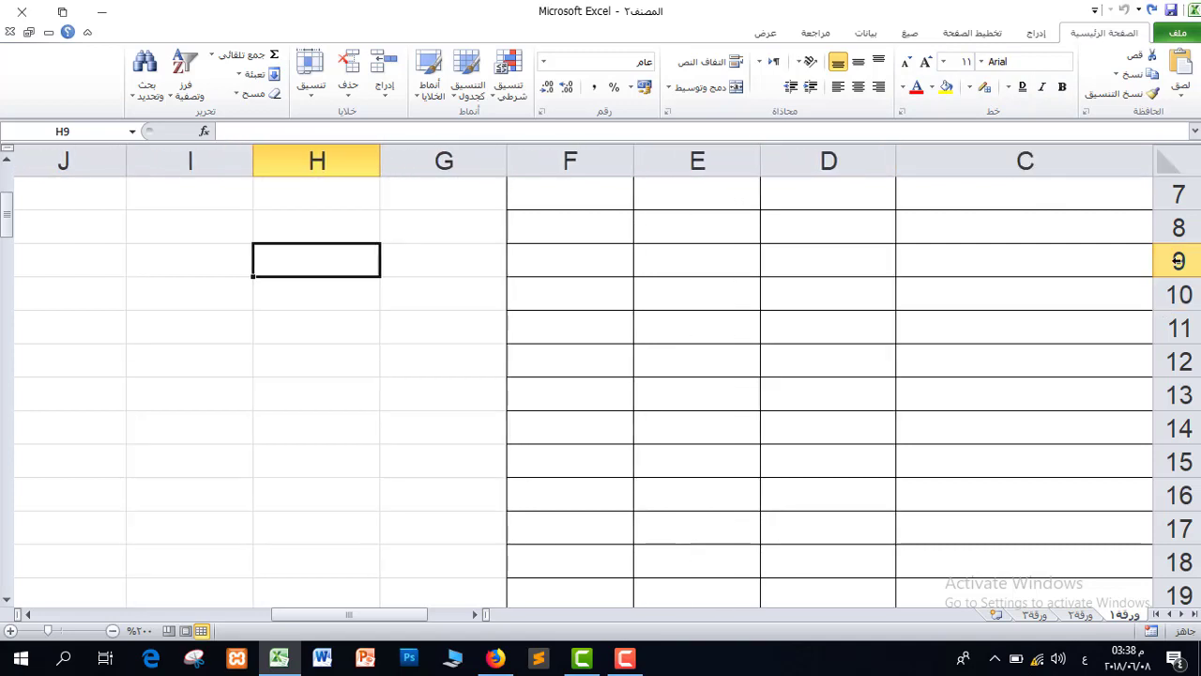
left_click_drag(1180, 243, 1174, 310)
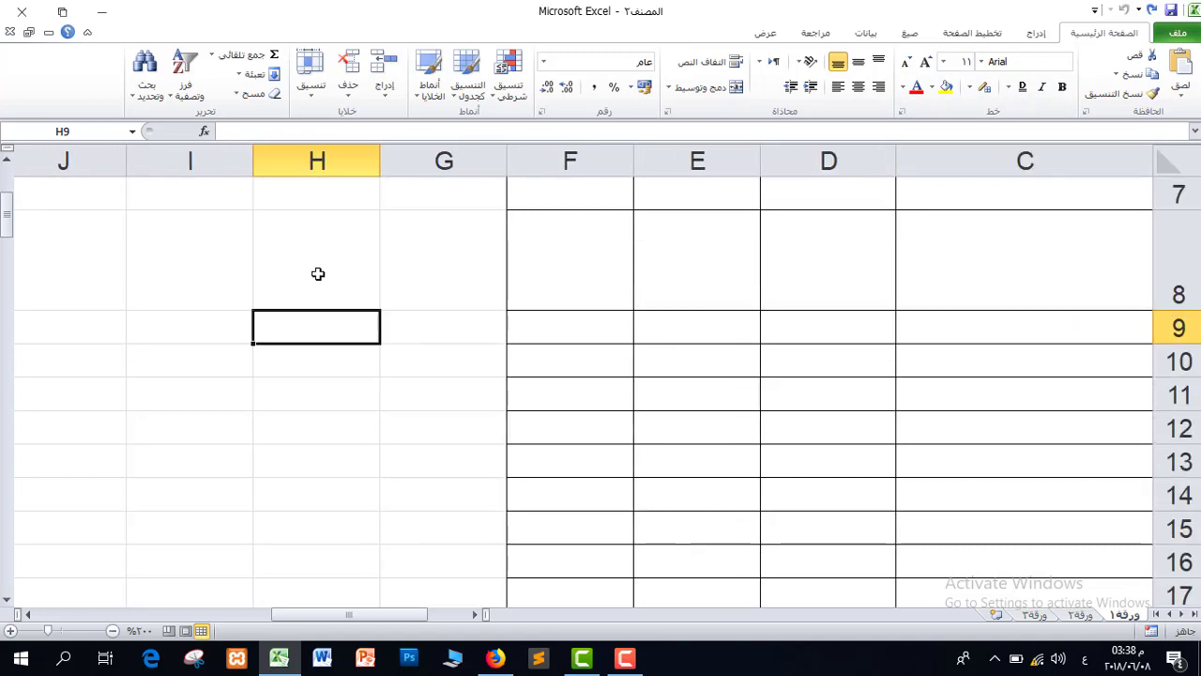
Enter the word بهاء in cell H8.
left_click(316, 271)
type("بهاء")
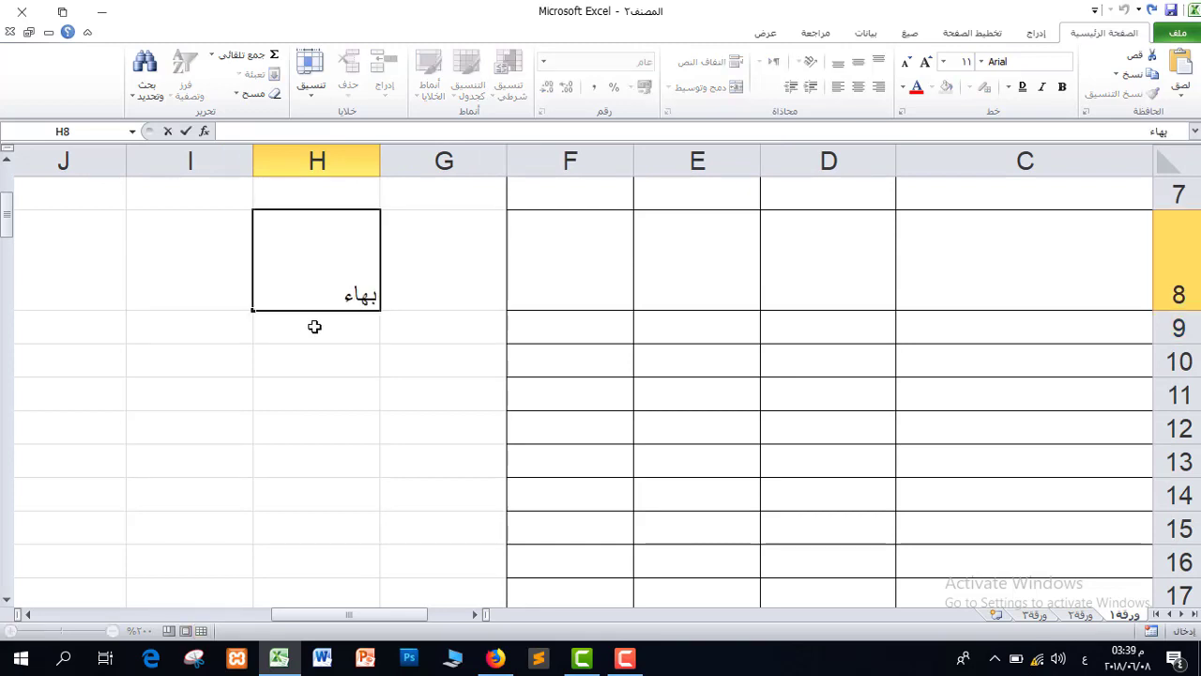
key("Return")
left_click(347, 274)
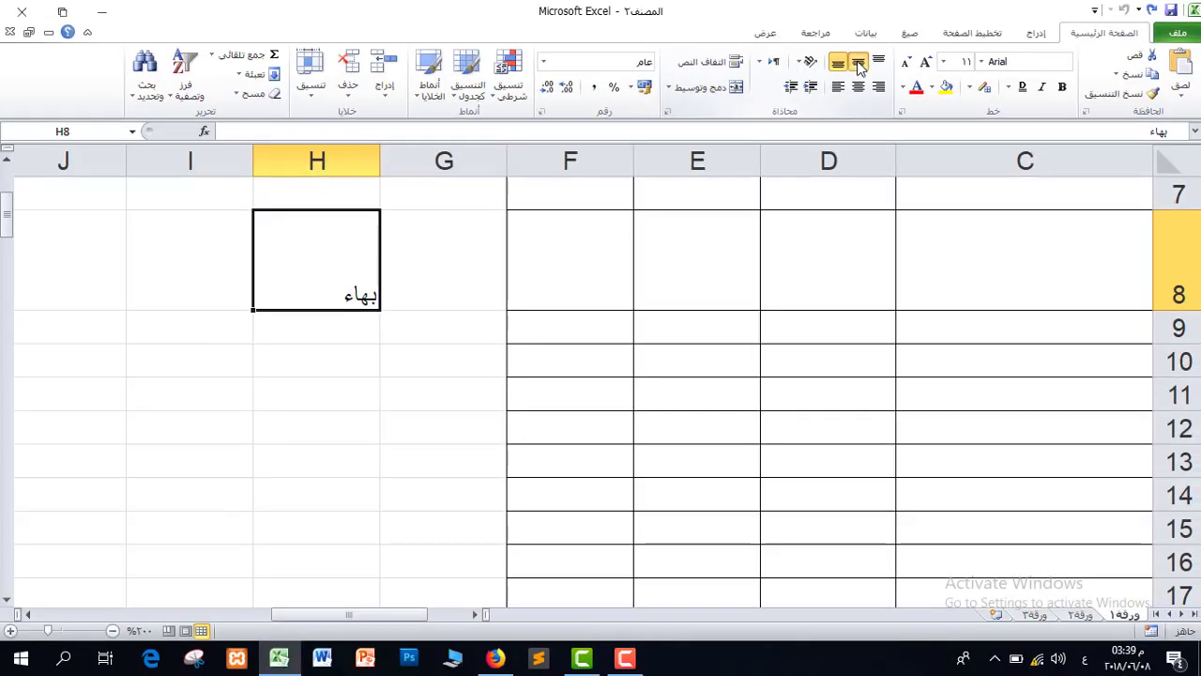
Try the alignment buttons on H8, finishing with Middle Align and horizontal Center.
left_click(857, 63)
left_click(878, 60)
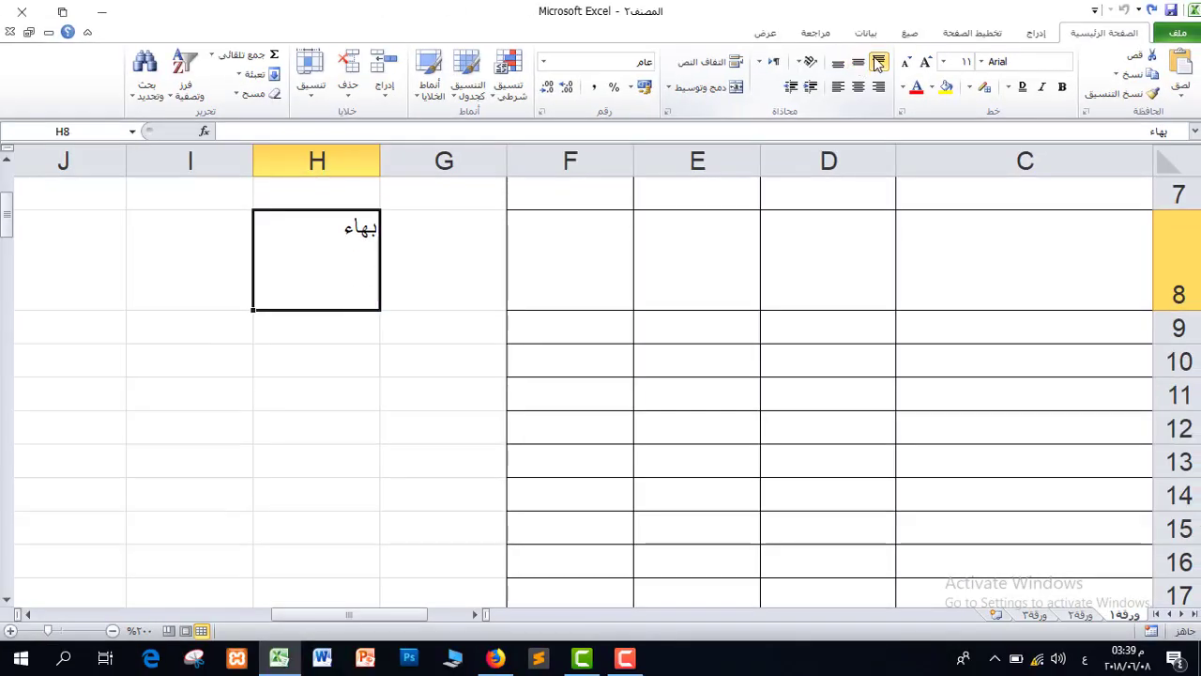
left_click(857, 63)
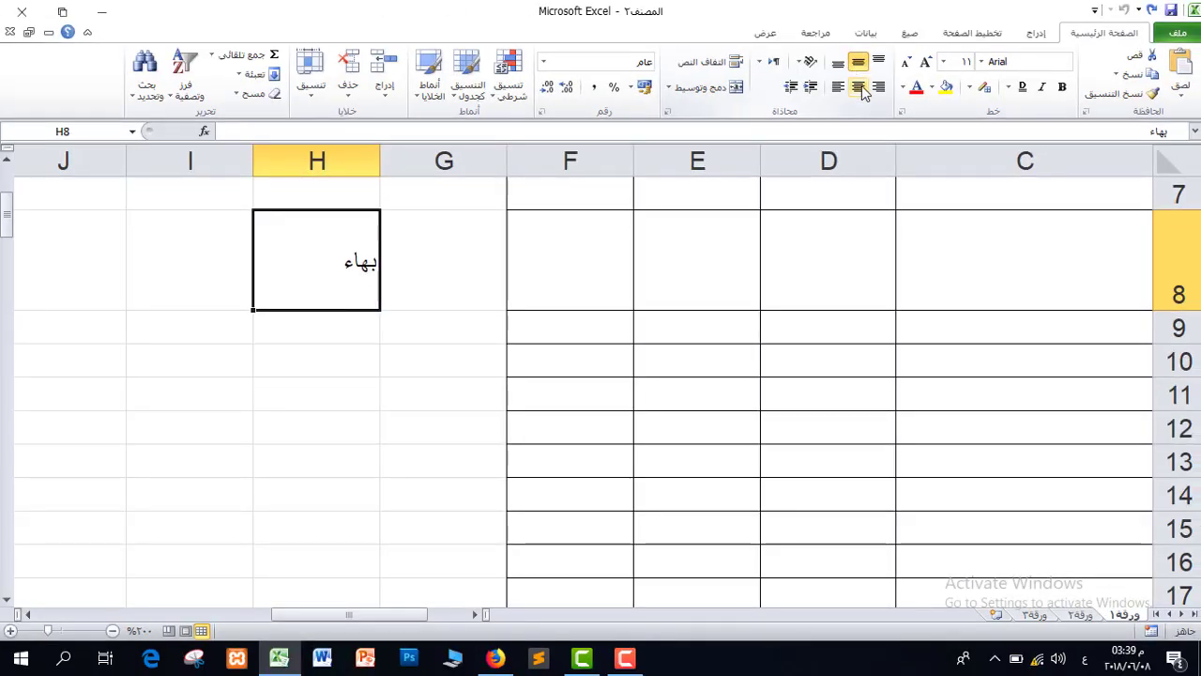
left_click(878, 87)
left_click(857, 89)
left_click(838, 89)
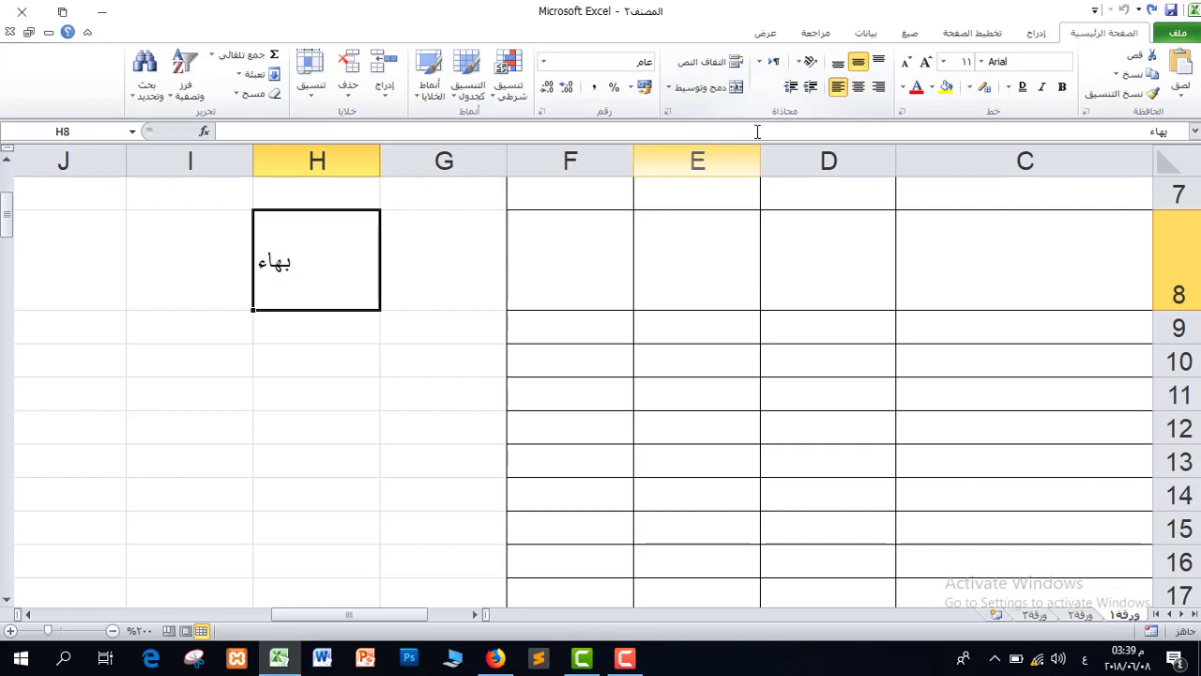
left_click(859, 63)
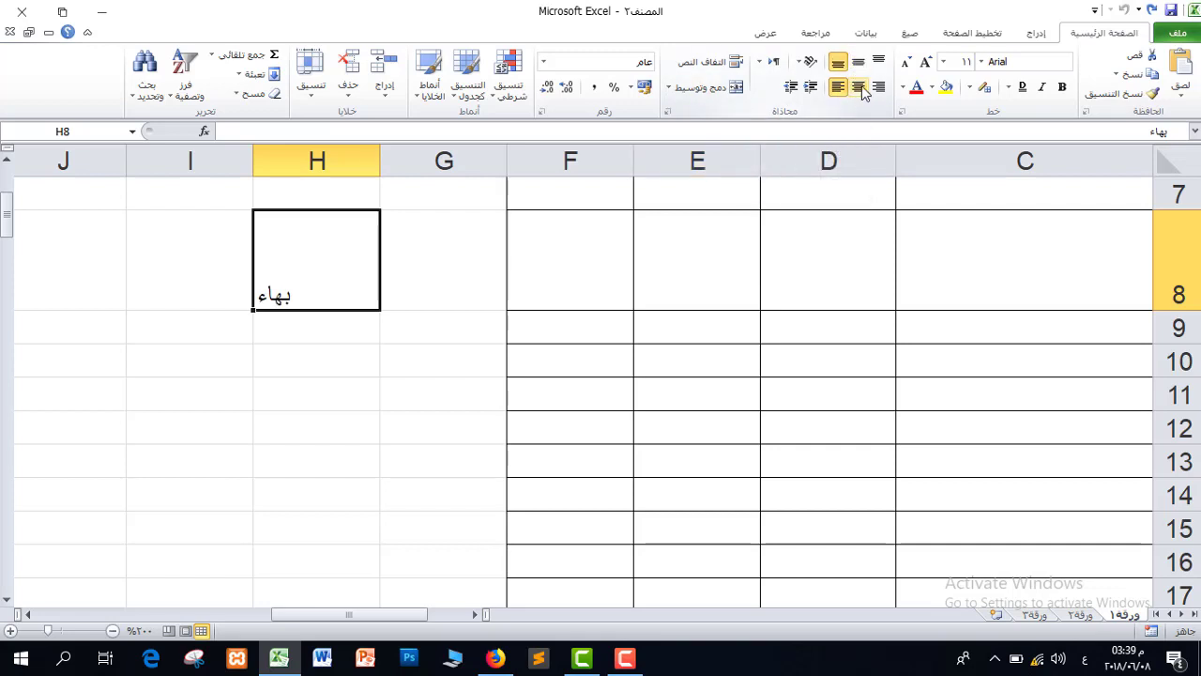
left_click(858, 63)
left_click(858, 87)
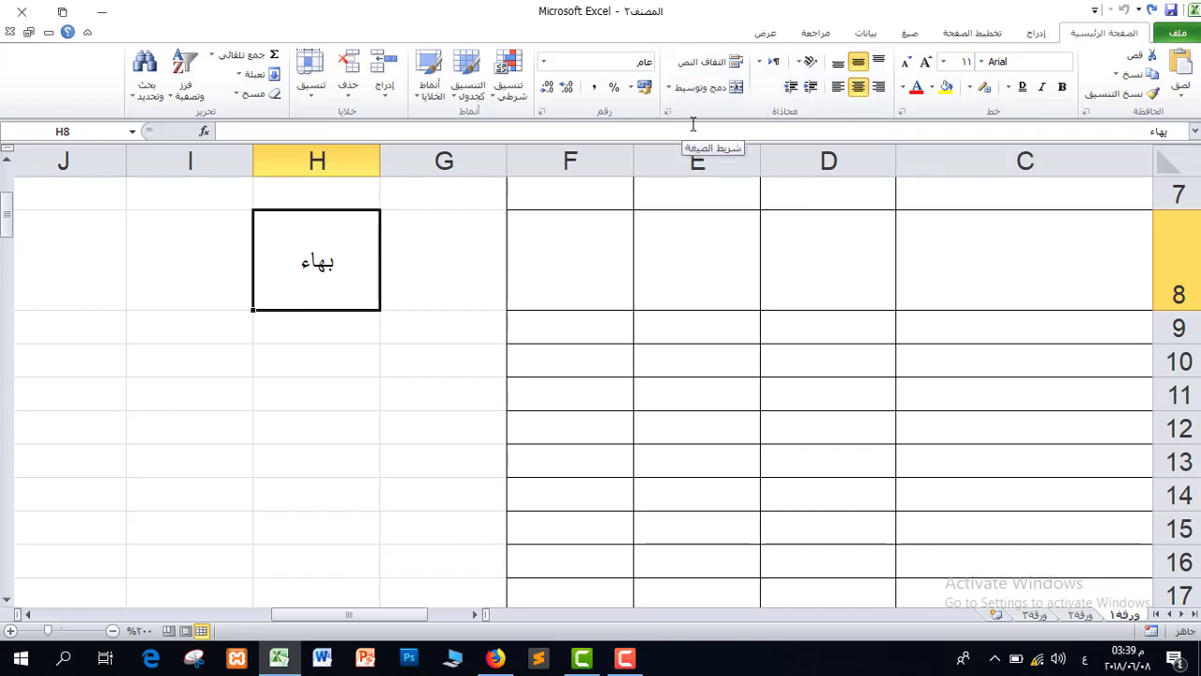
left_click(303, 358)
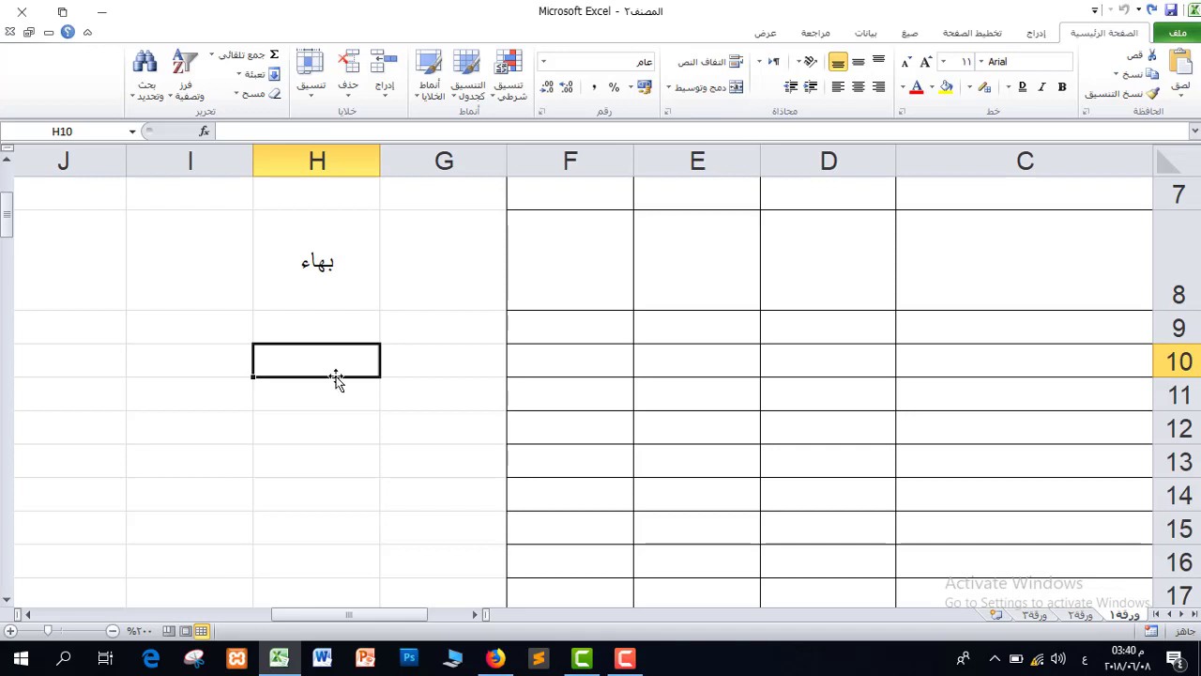
Undo to restore the phrase الحمد لله رب العالين in H10 and return to that cell.
key("ctrl+z")
key("Up")
key("Up")
key("Up")
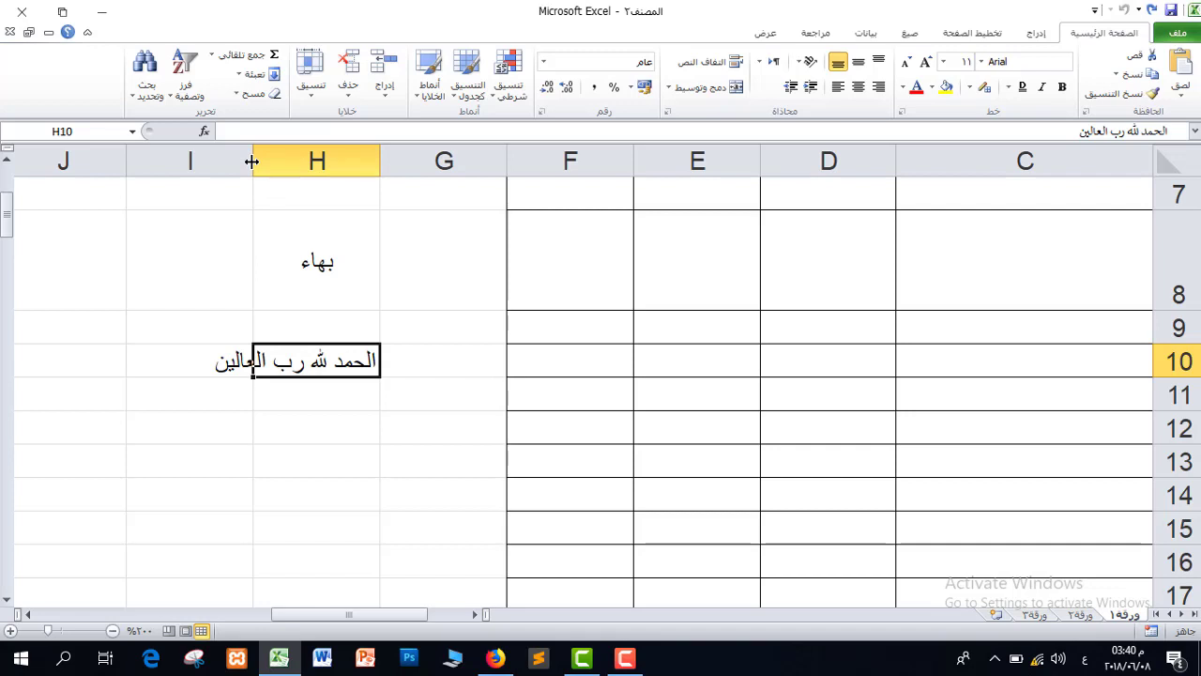
left_click_drag(251, 161, 251, 161)
Wrap the phrase in H10, then enter test text لارابيلارايب in H12 and delete it.
left_click(710, 62)
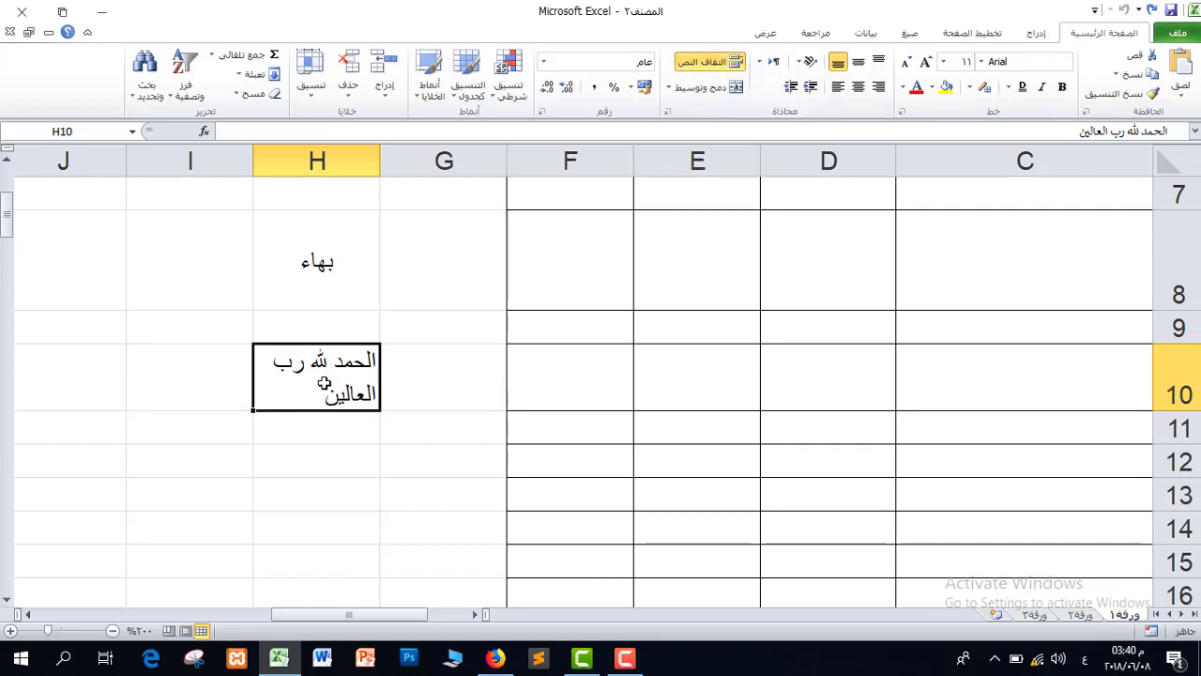
left_click(339, 461)
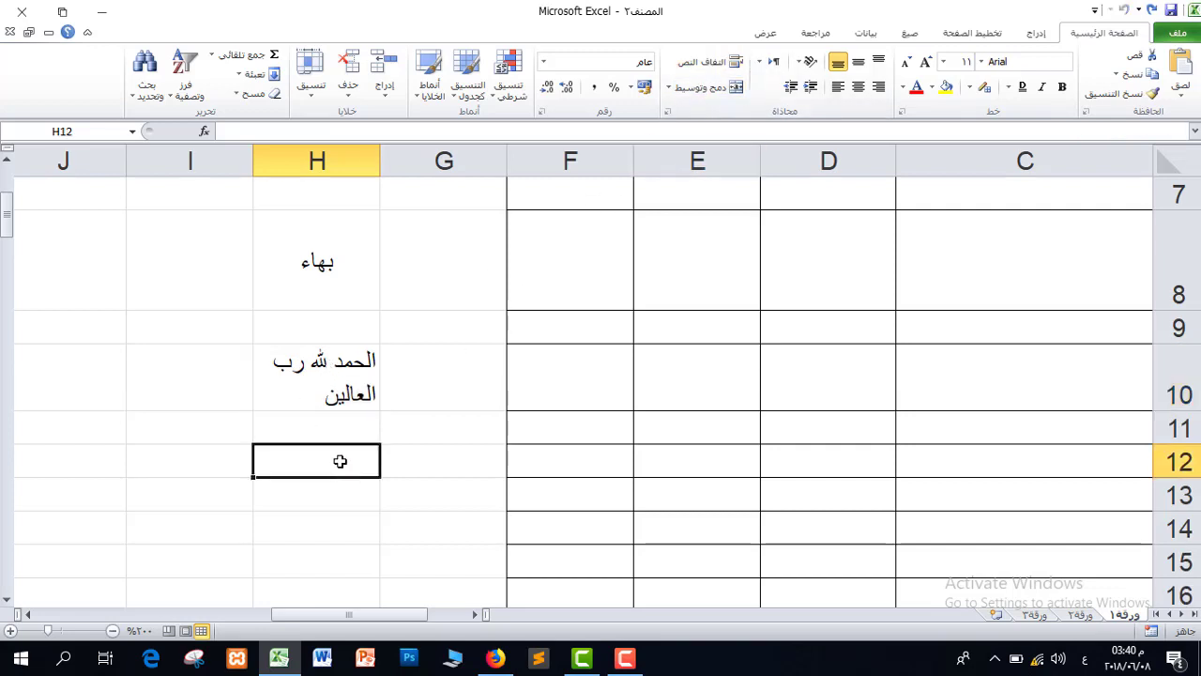
type("لارابيلارايب")
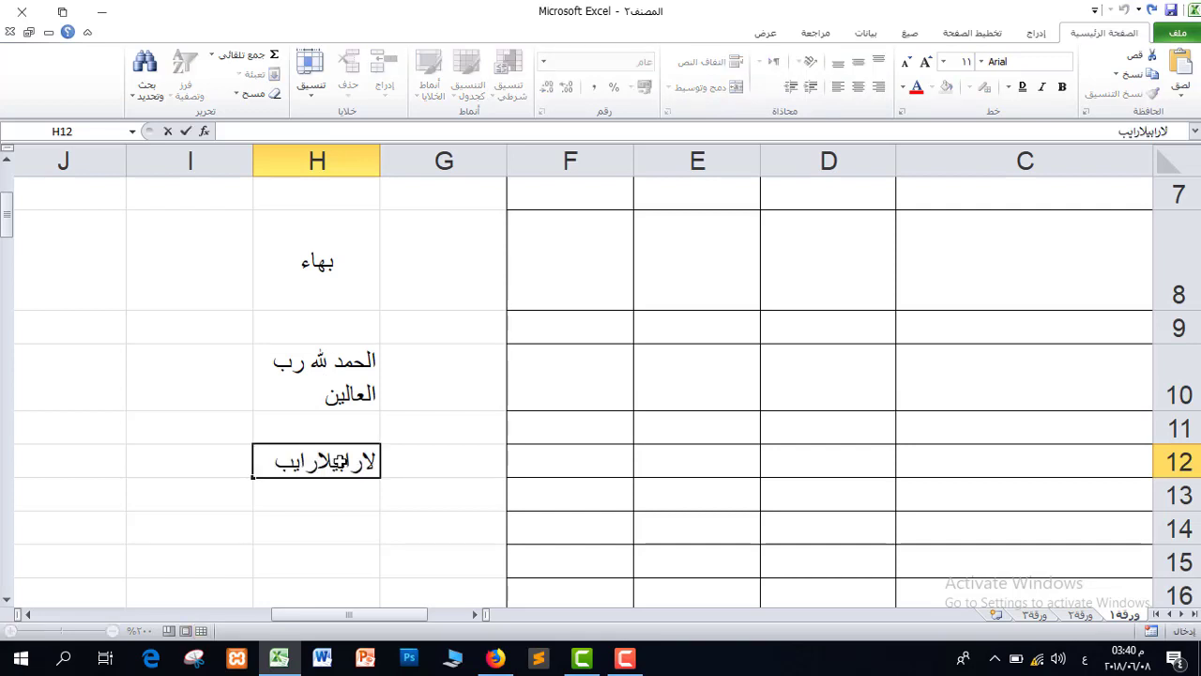
key("Return")
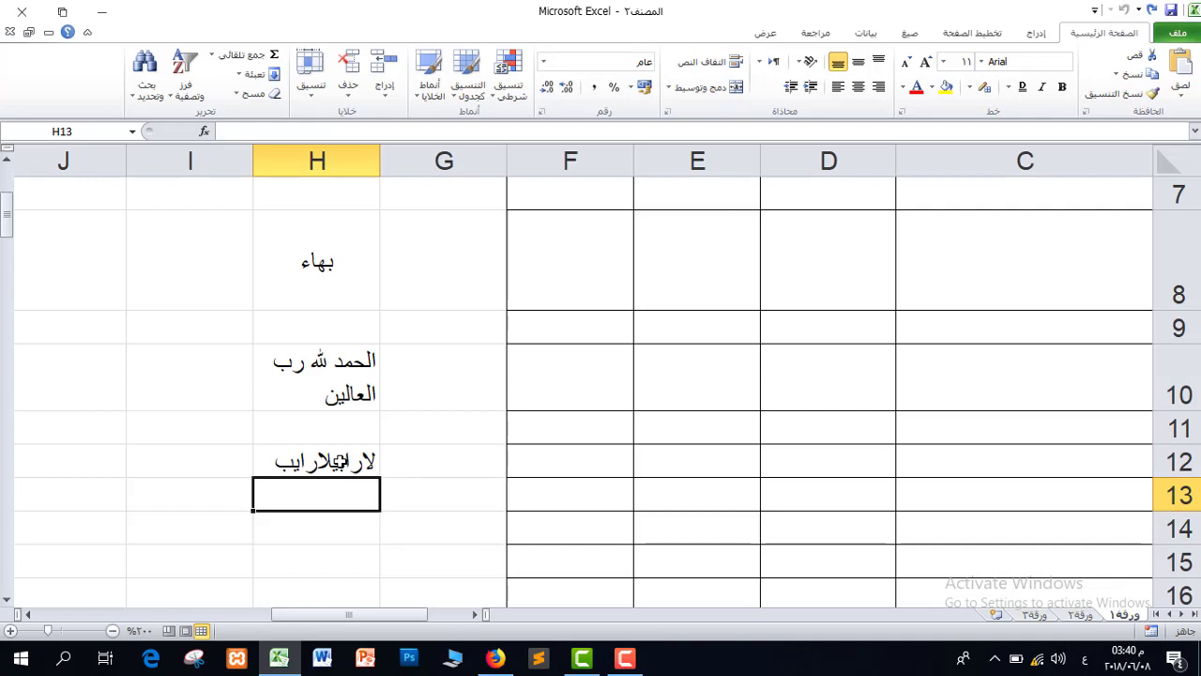
left_click(326, 456)
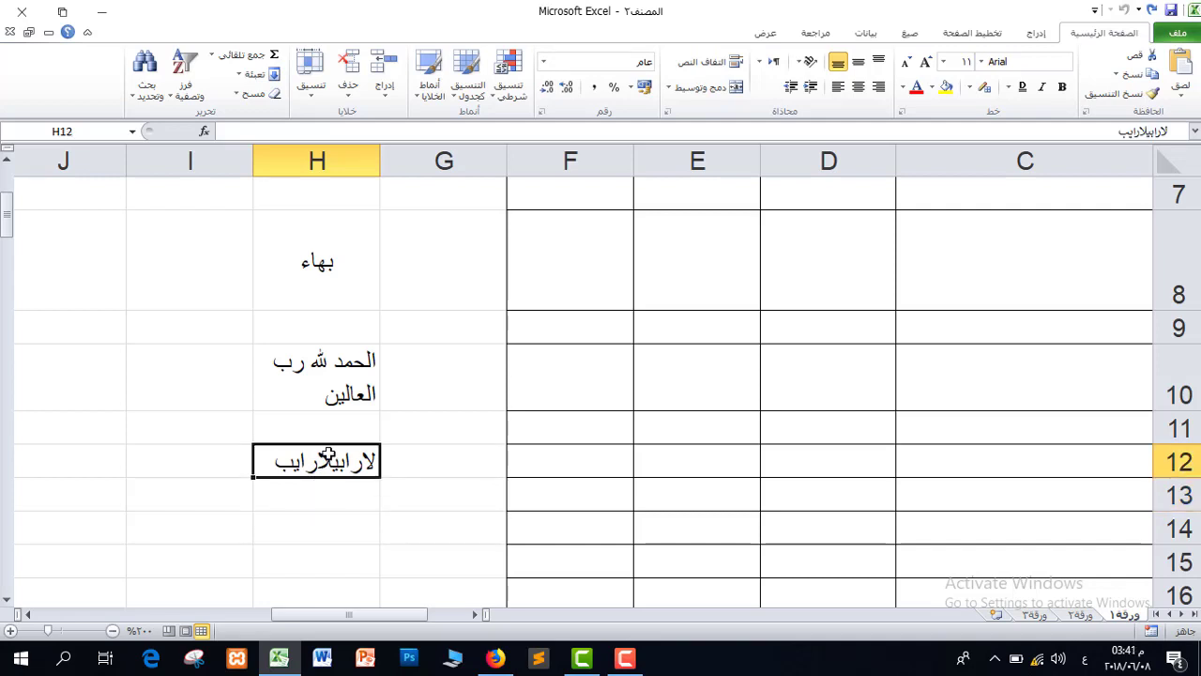
key("Delete")
Undo back to the unwrapped single-line phrase in H10.
left_click(335, 379)
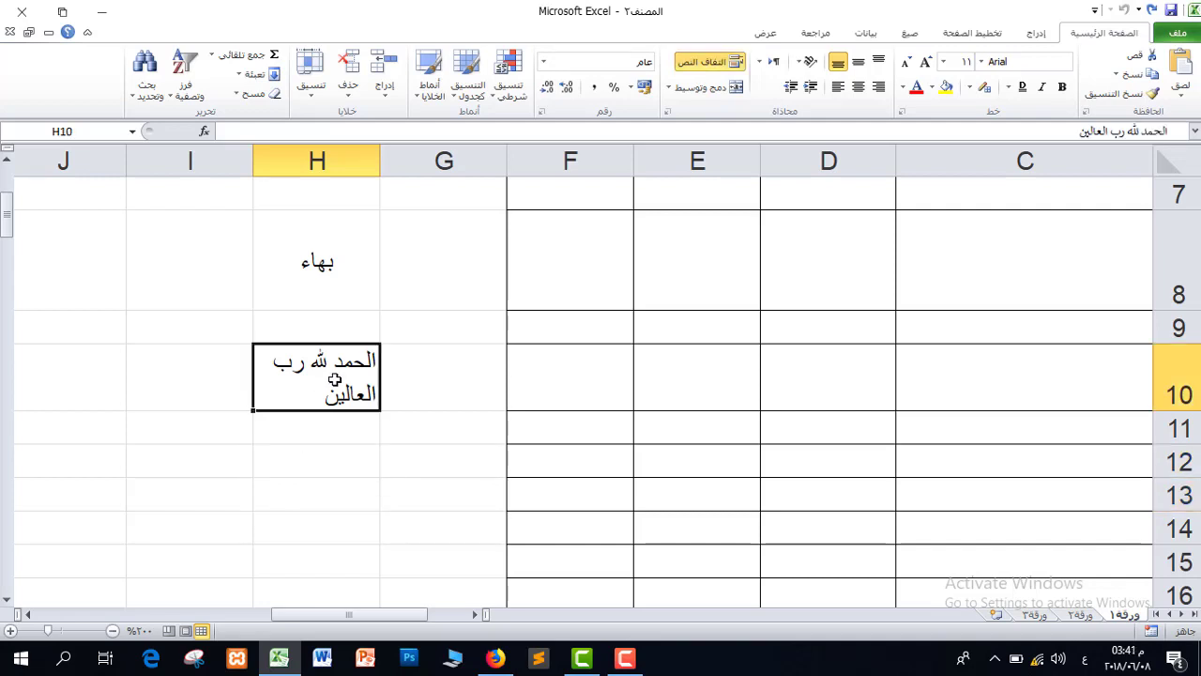
left_click(328, 485)
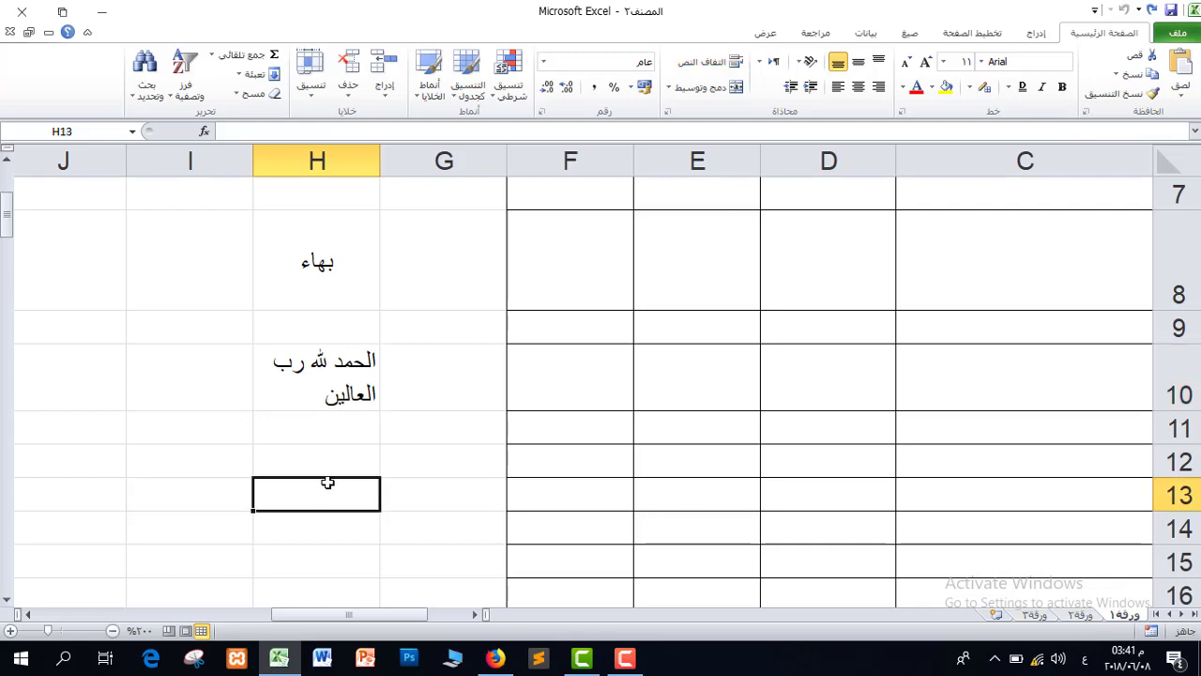
key("ctrl+z")
key("ctrl+z")
key("ctrl+z")
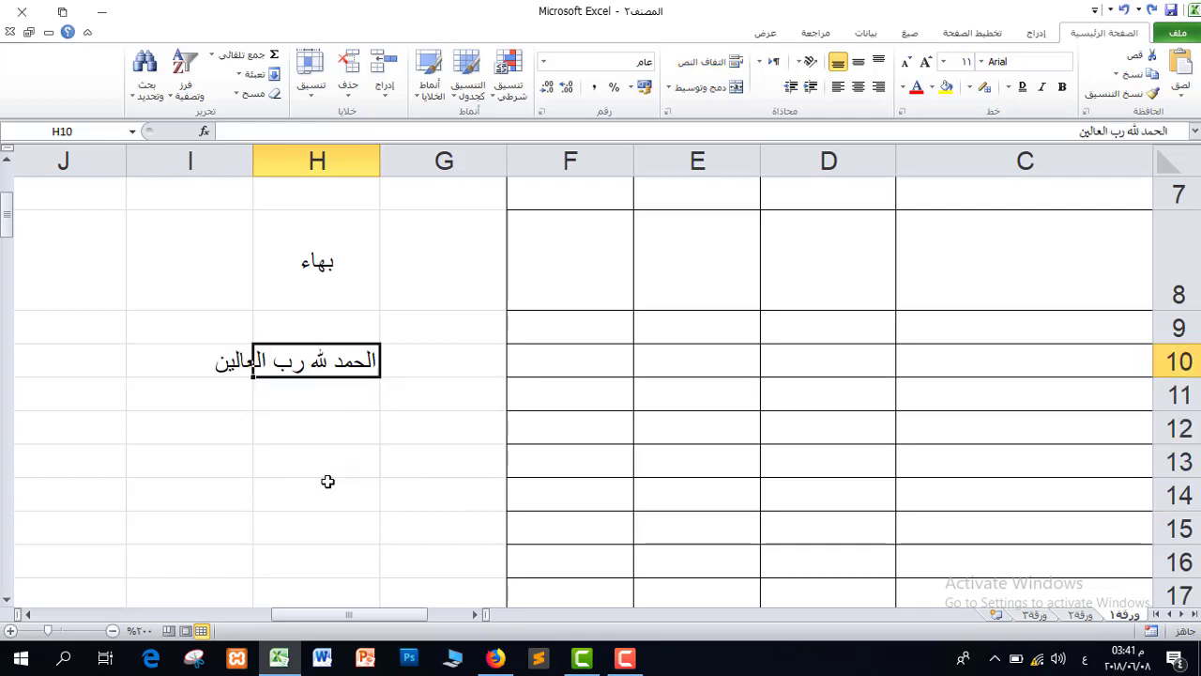
Insert manual line breaks in H10's phrase after رب, add بتلاب below, then select H14:I15.
left_click(710, 63)
key("ctrl+z")
double_click(267, 362)
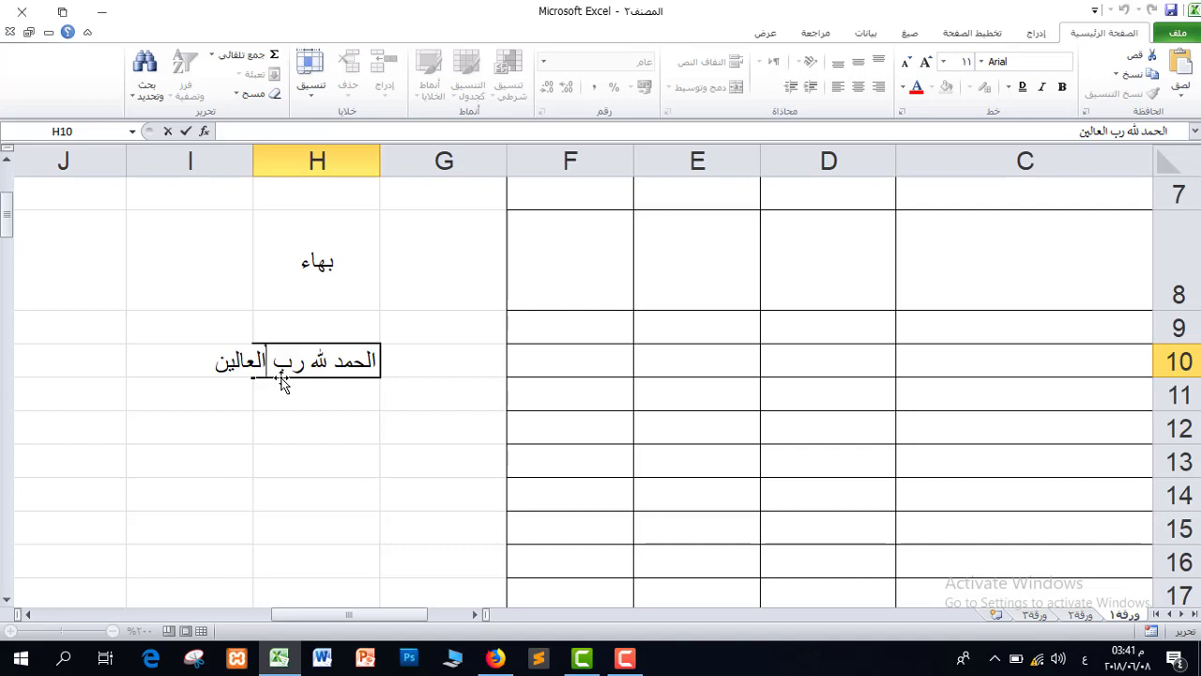
key("alt")
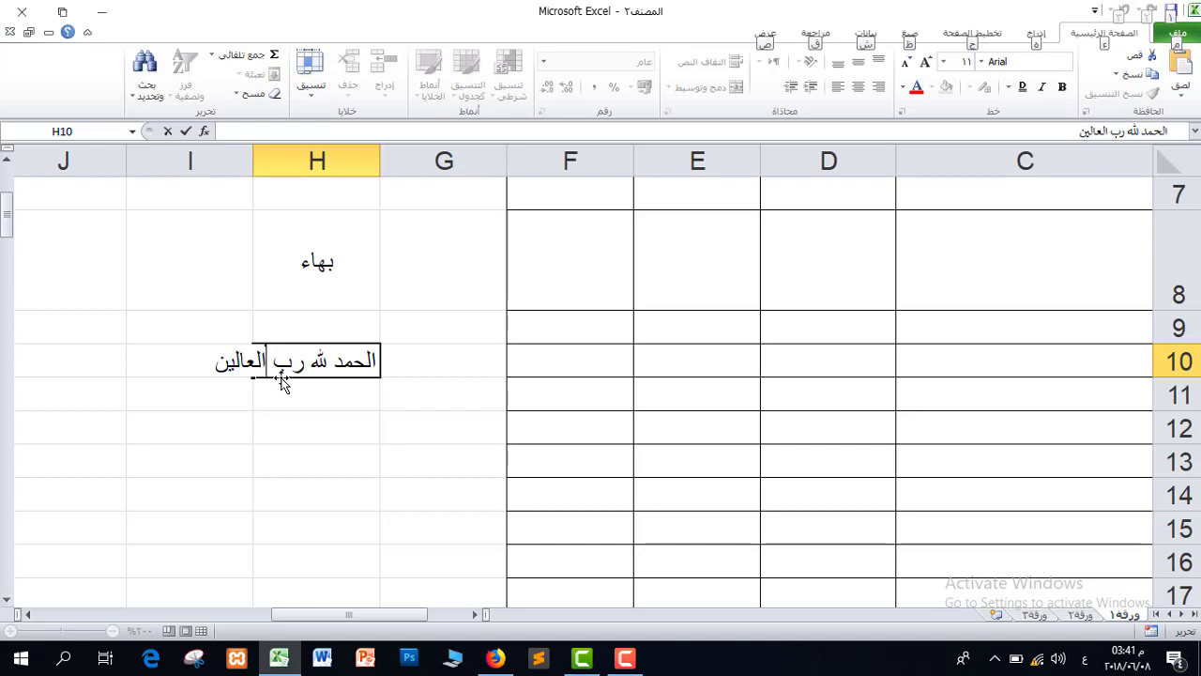
key("alt+Return")
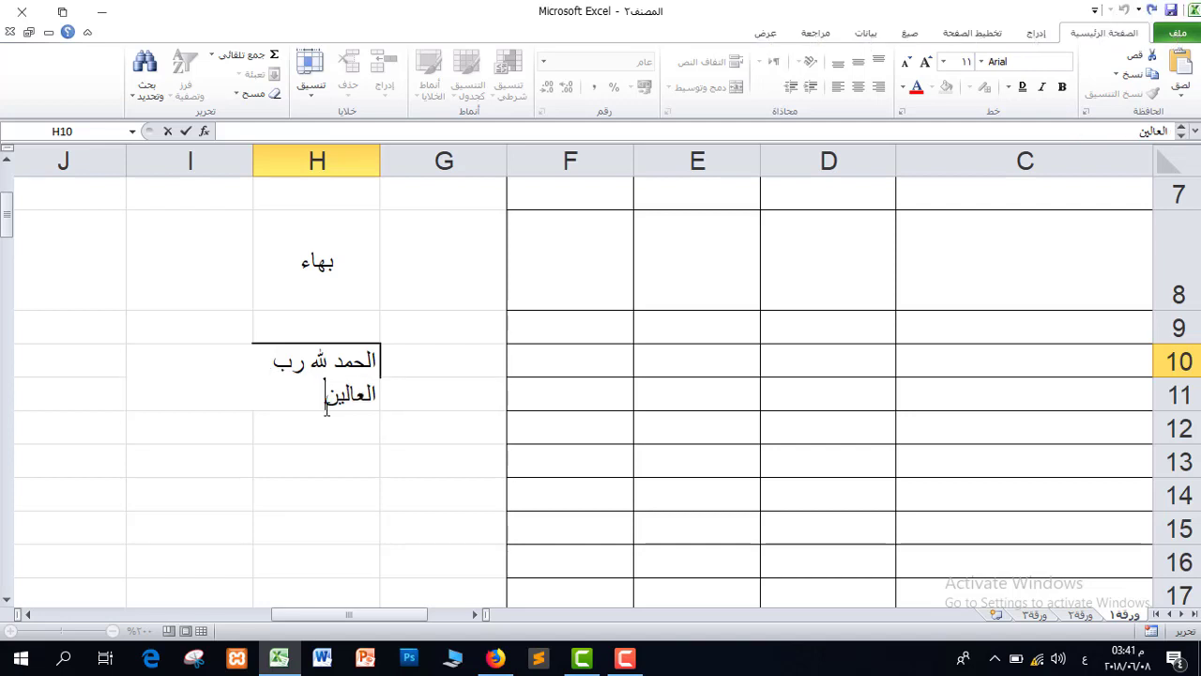
key("alt+Return")
key("alt+Return")
key("alt+Return")
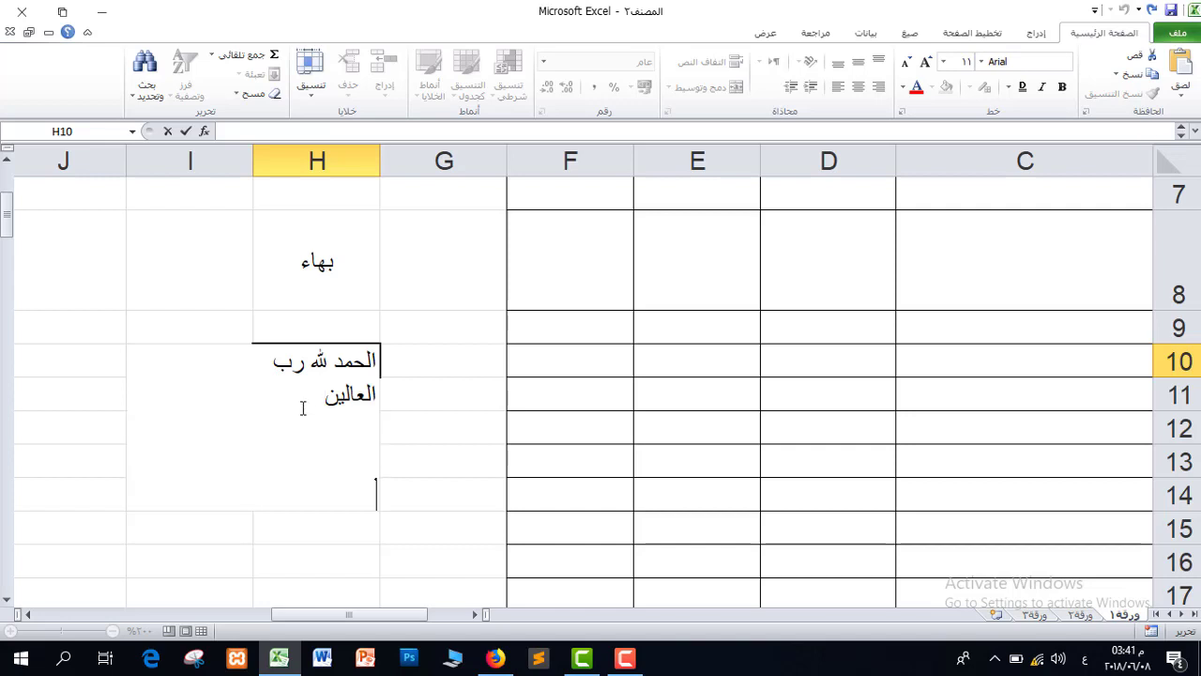
type("بتلاب")
key("Return")
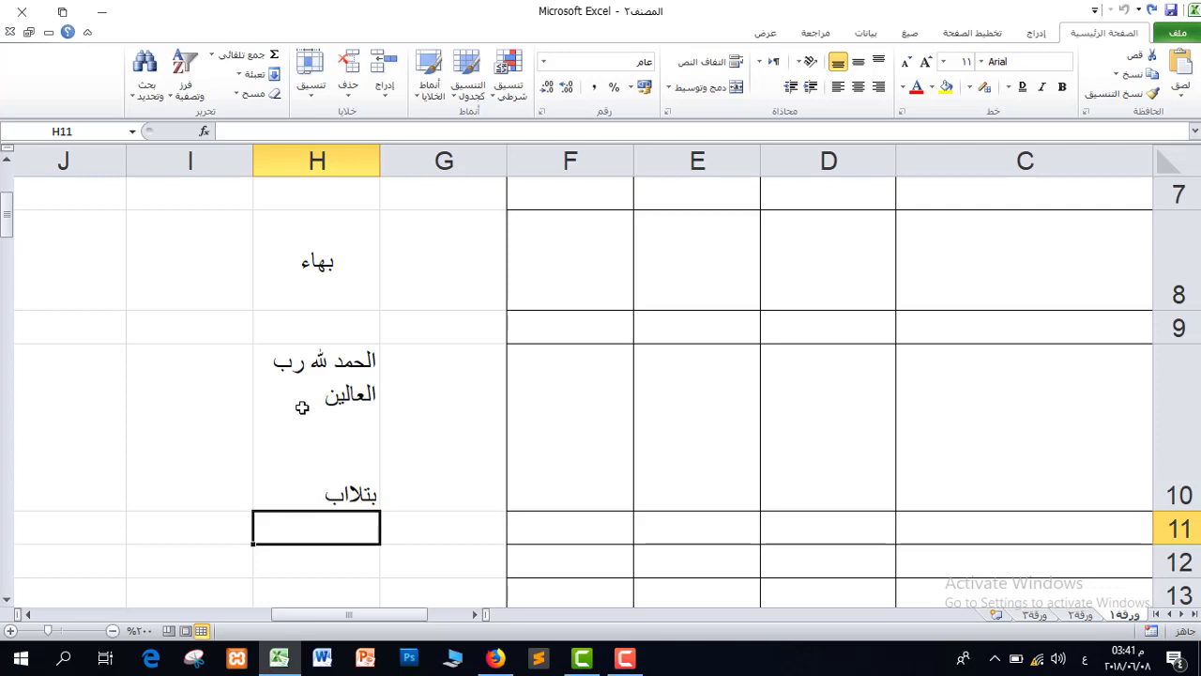
scroll(301, 407, "down", 2)
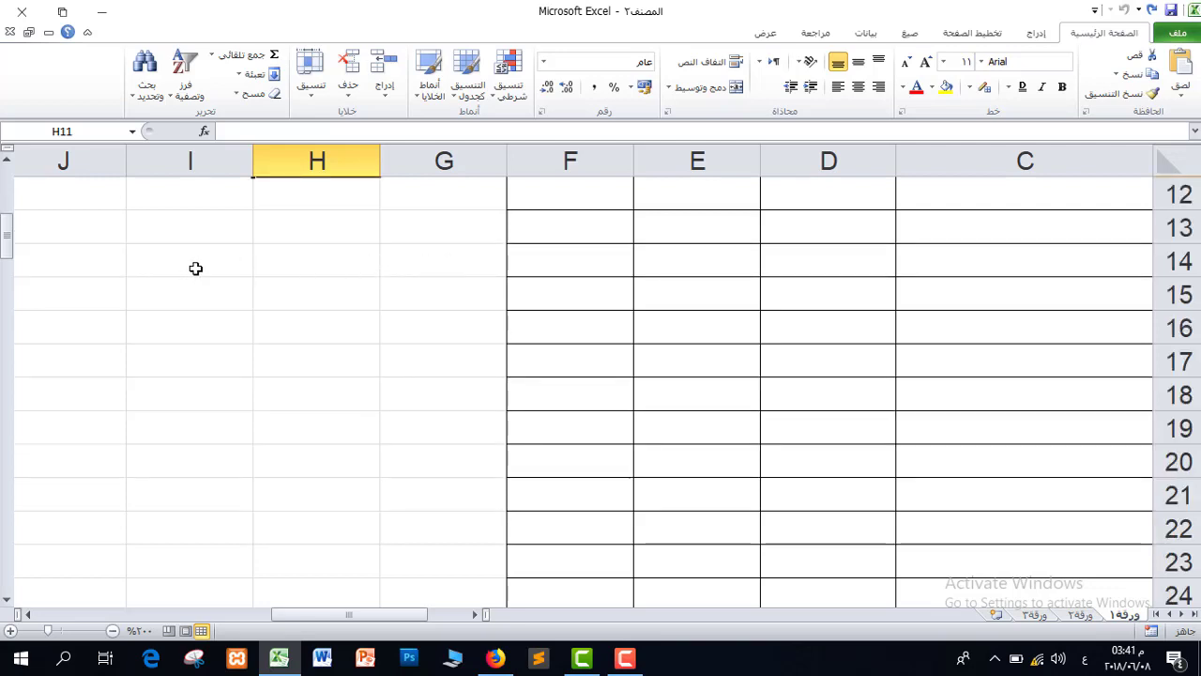
left_click_drag(193, 268, 309, 293)
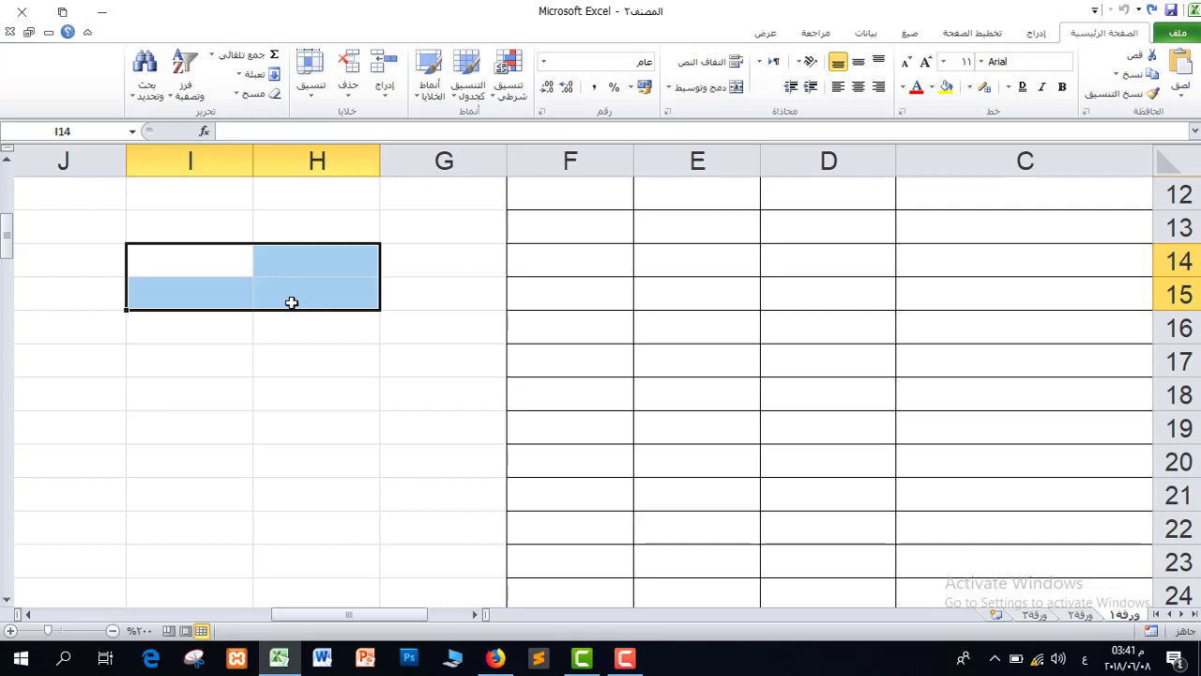
Merge and centre H14:I15 and draw a border around the merged cell.
left_click(703, 86)
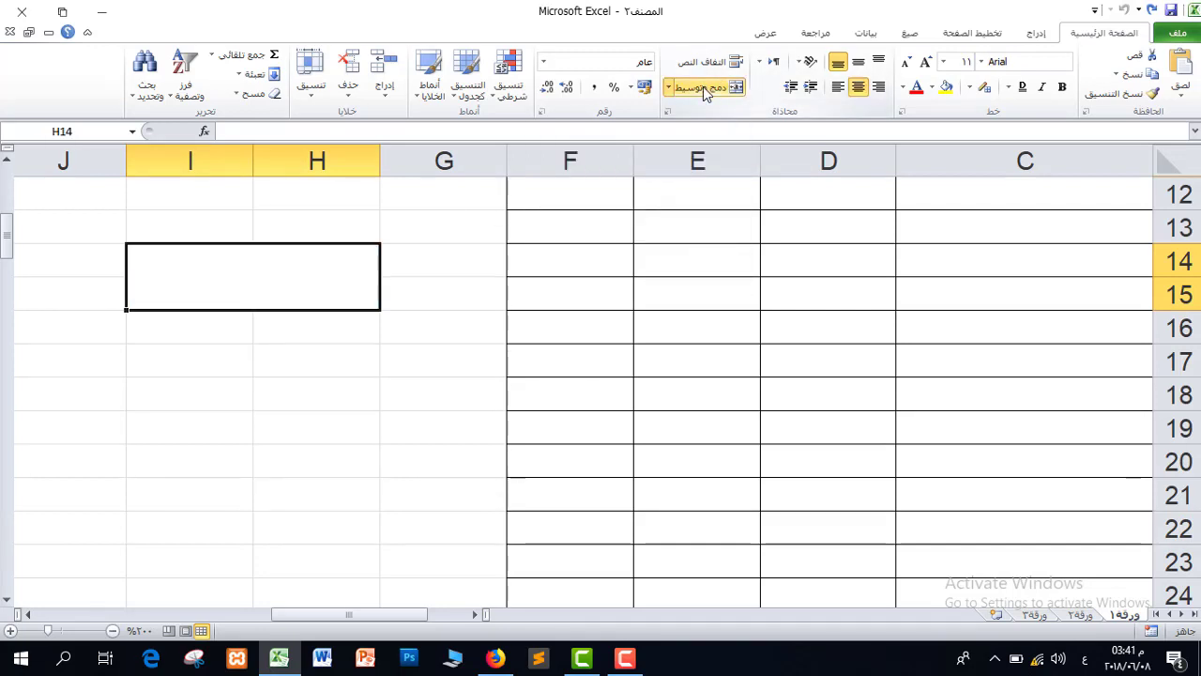
left_click(984, 87)
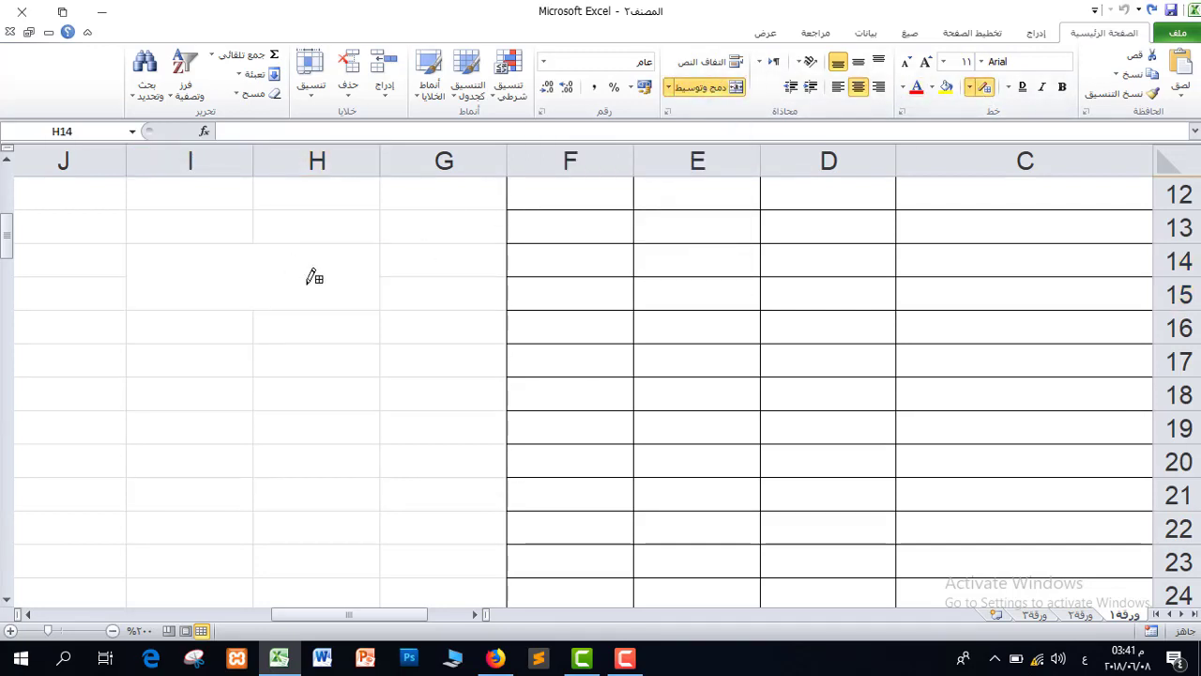
left_click(371, 251)
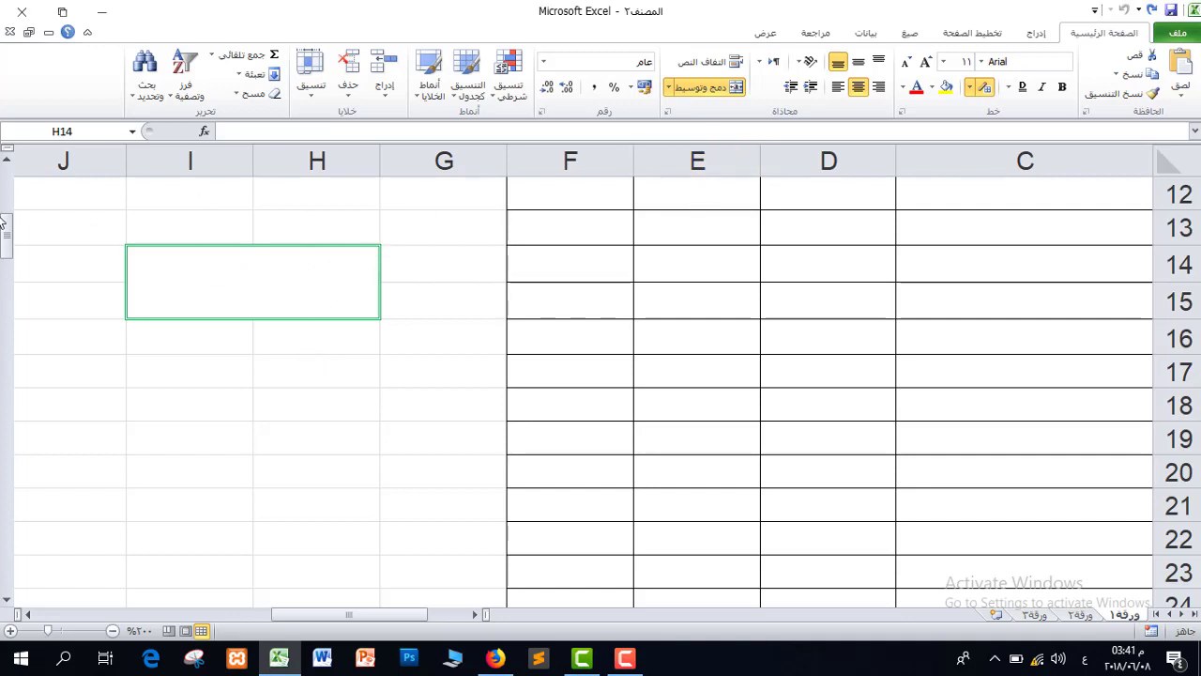
left_click(984, 86)
Enter the title عالم بهاء الاحترافي, centre it vertically and fill the cell yellow.
type("عالم")
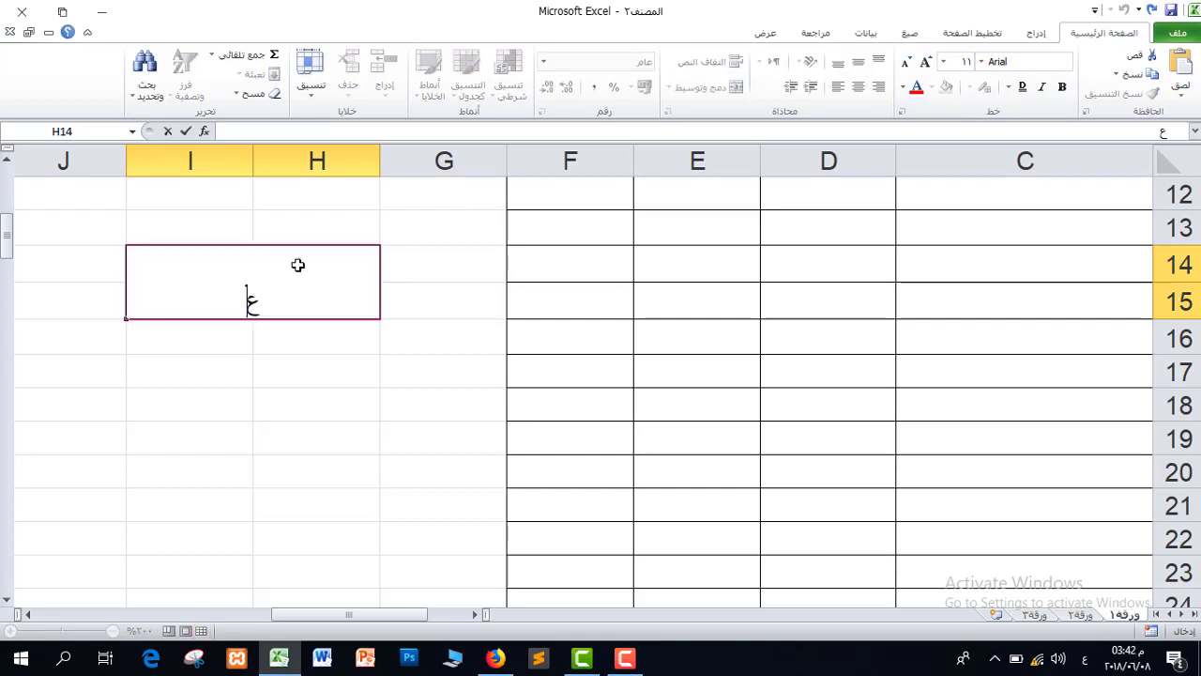
type("اء ")
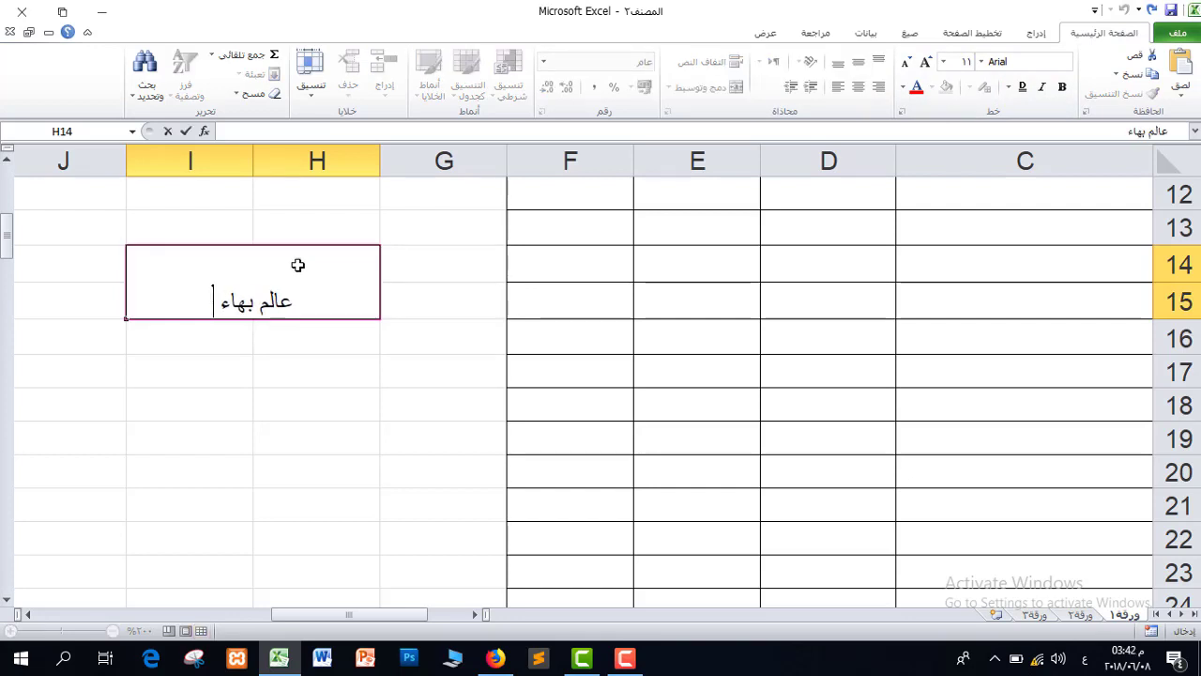
type("الاحترافي")
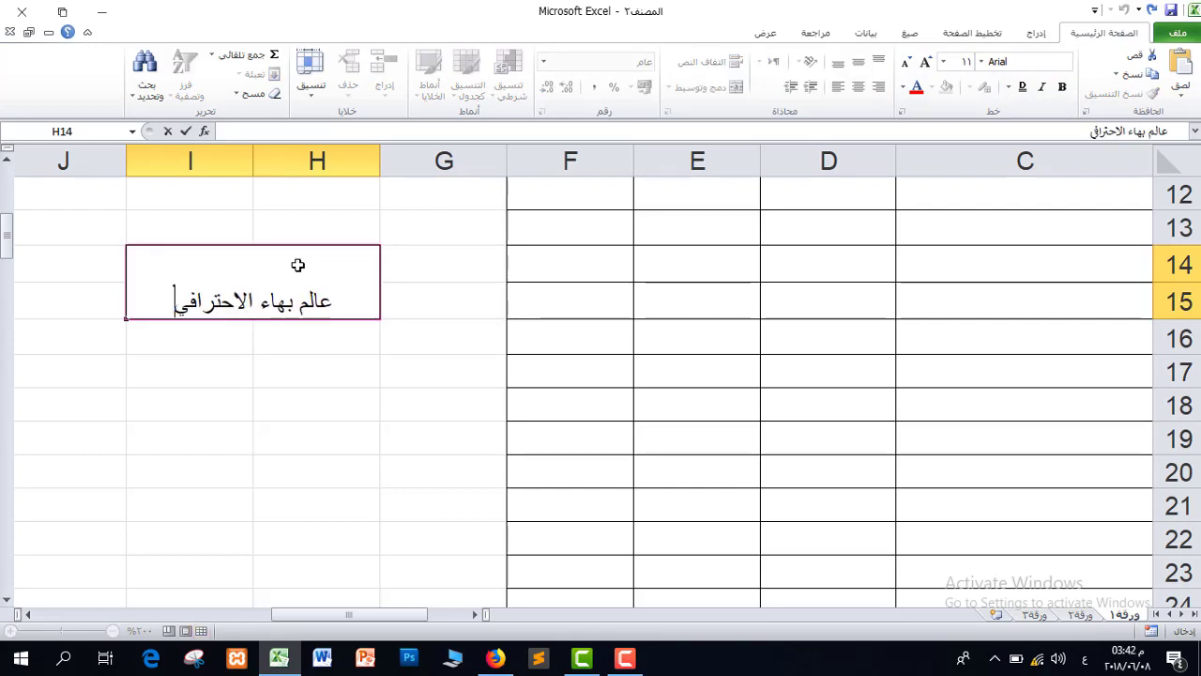
left_click(302, 349)
left_click(288, 294)
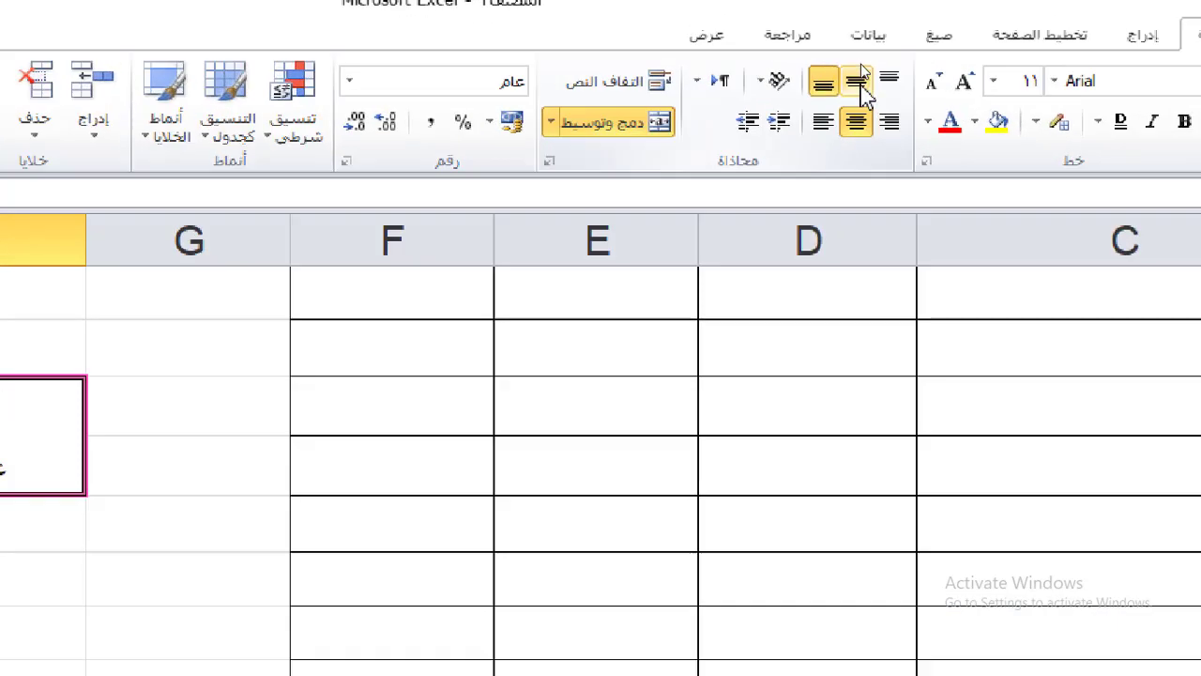
left_click(861, 70)
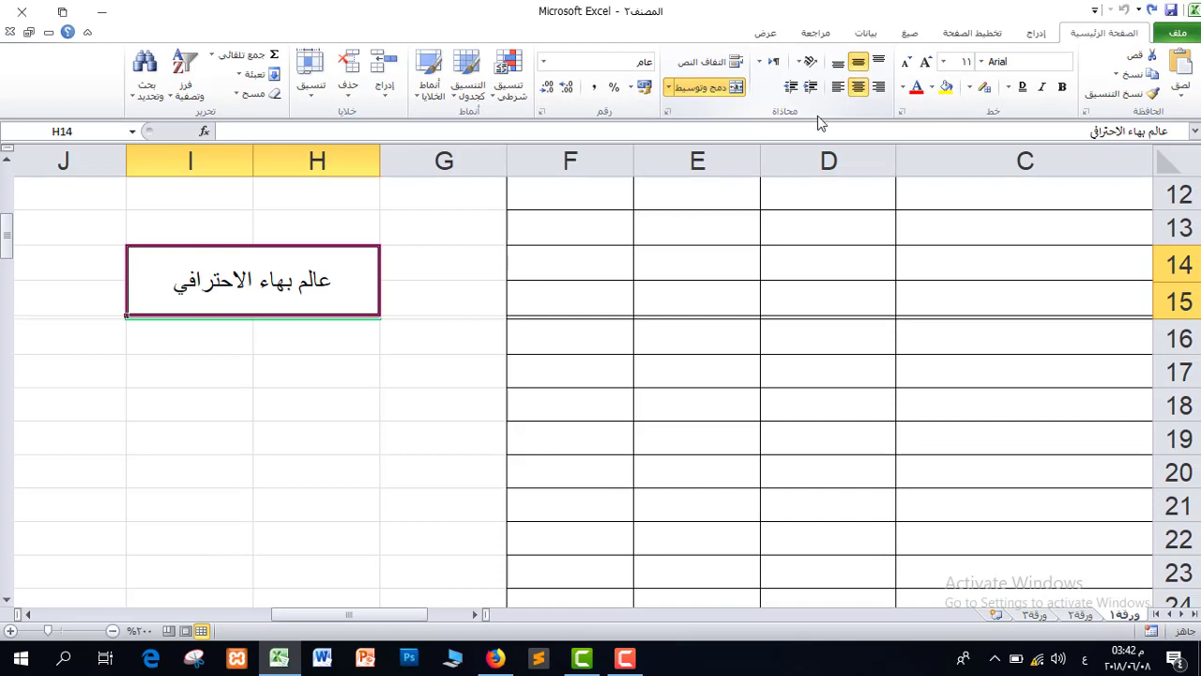
left_click(946, 86)
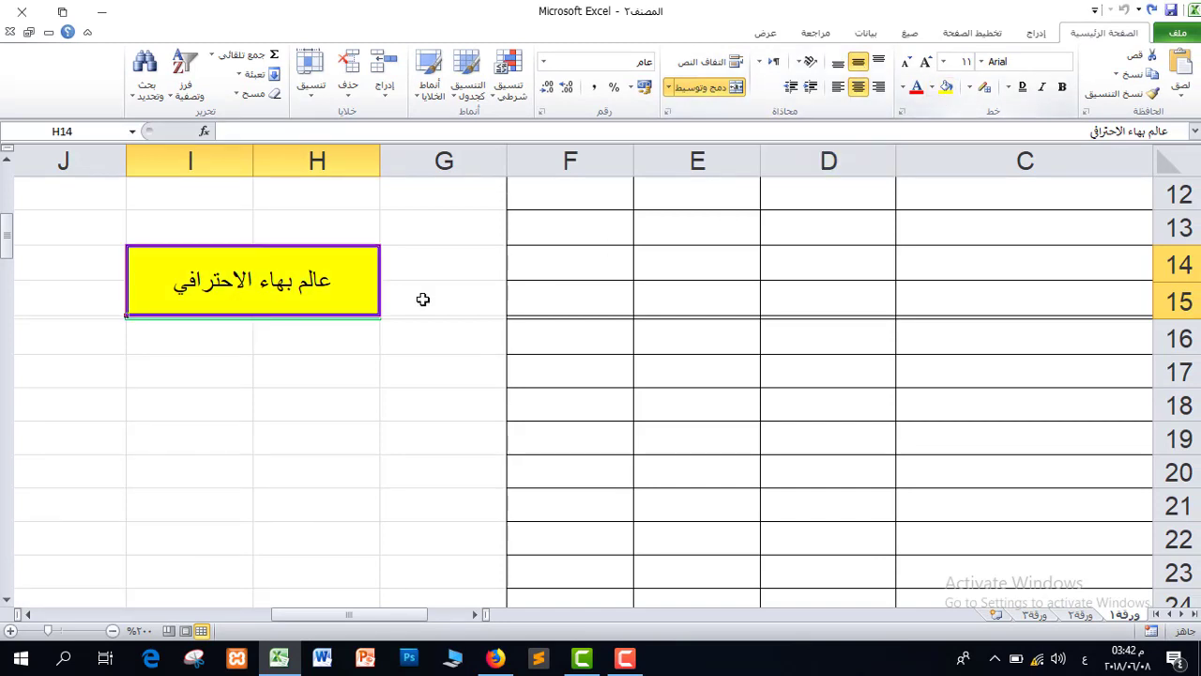
left_click(305, 403)
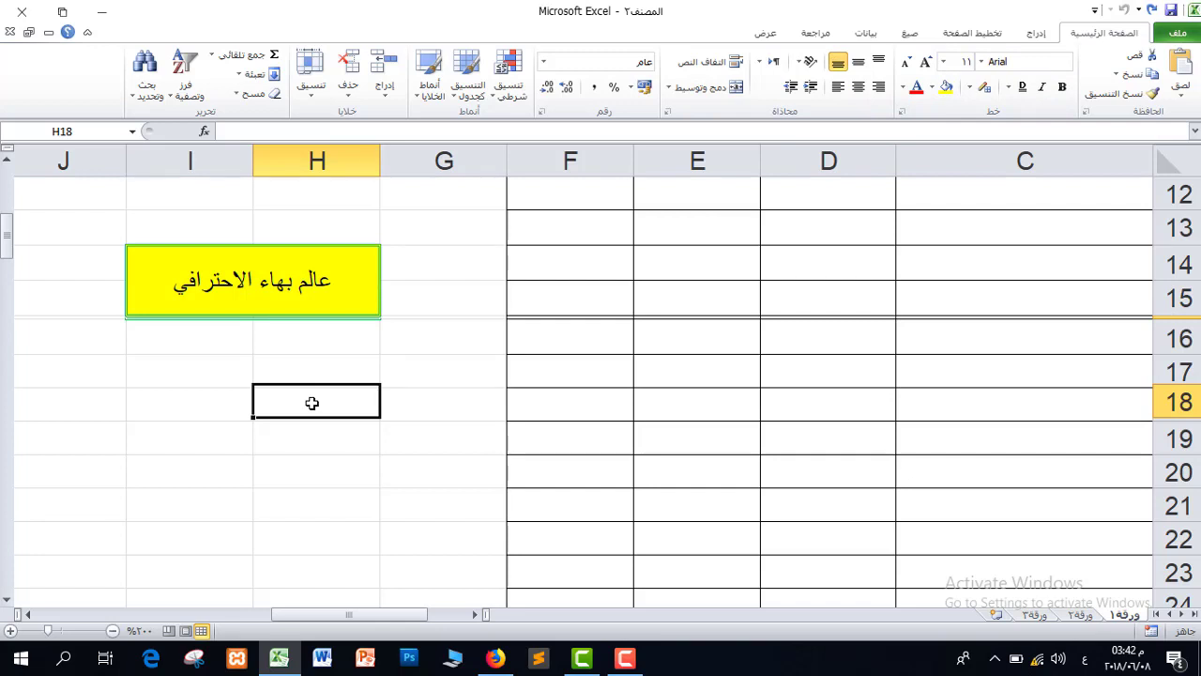
On the second sheet, enter headers ت and الاسم in N7 and O7.
key("ctrl+Page_Down")
key("ctrl+Page_Down")
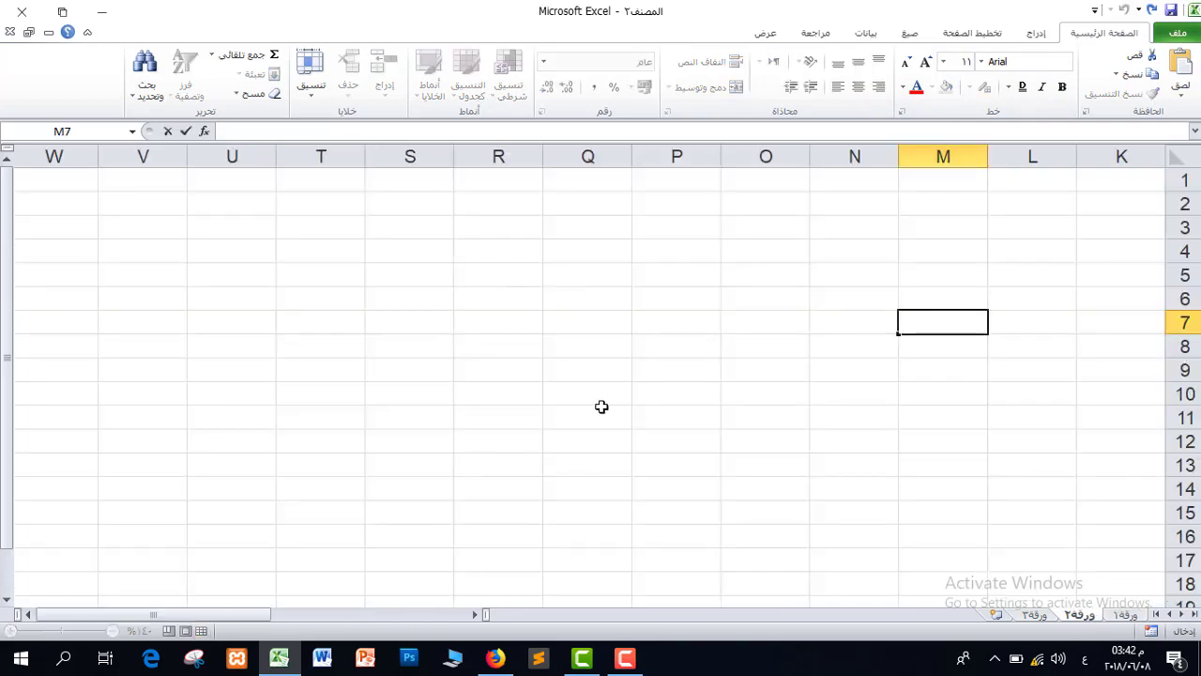
key("ctrl+Page_Up")
left_click(852, 319)
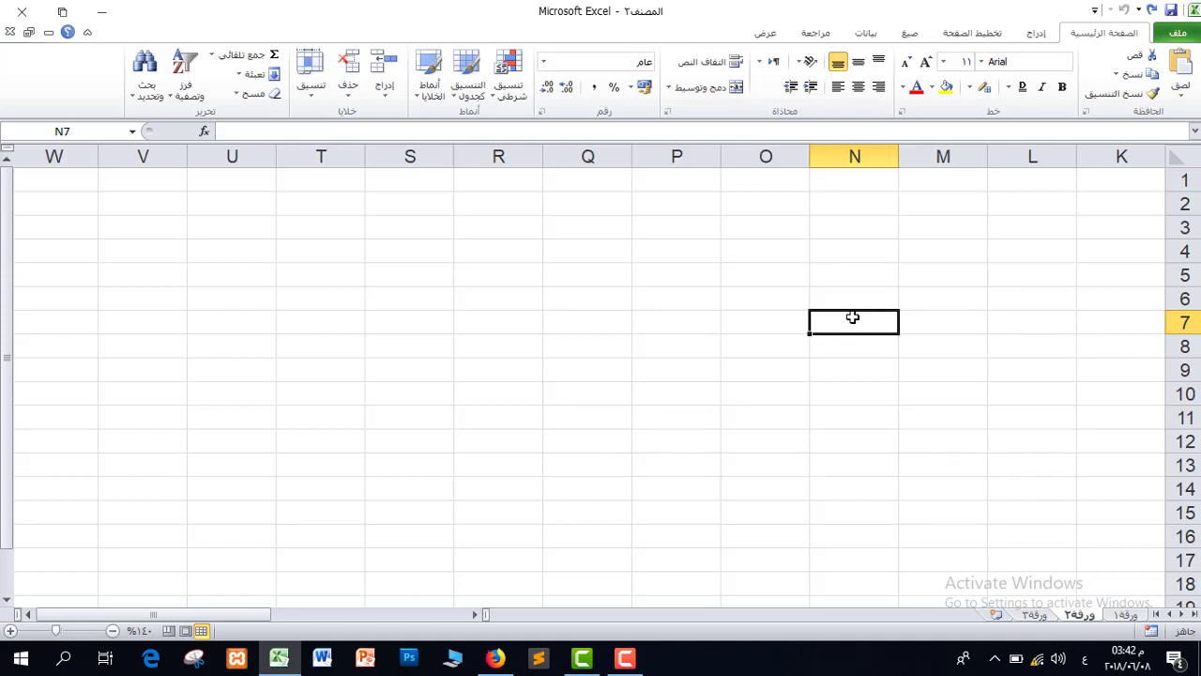
type("ت")
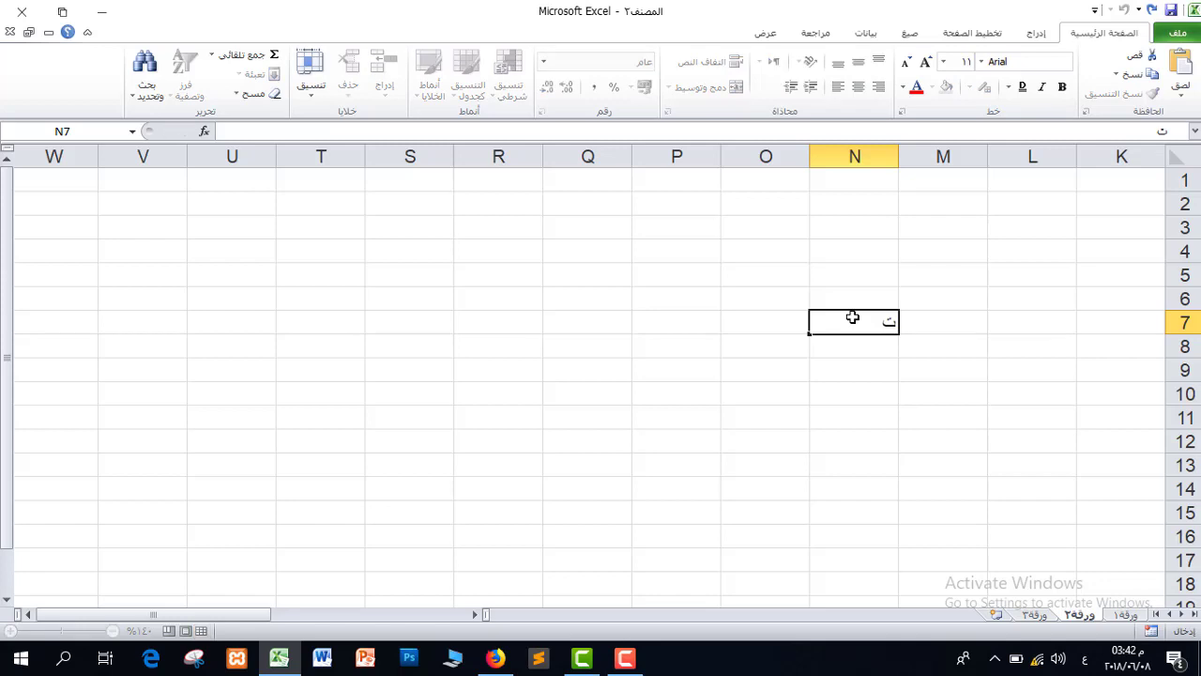
key("Tab")
type("الاسم")
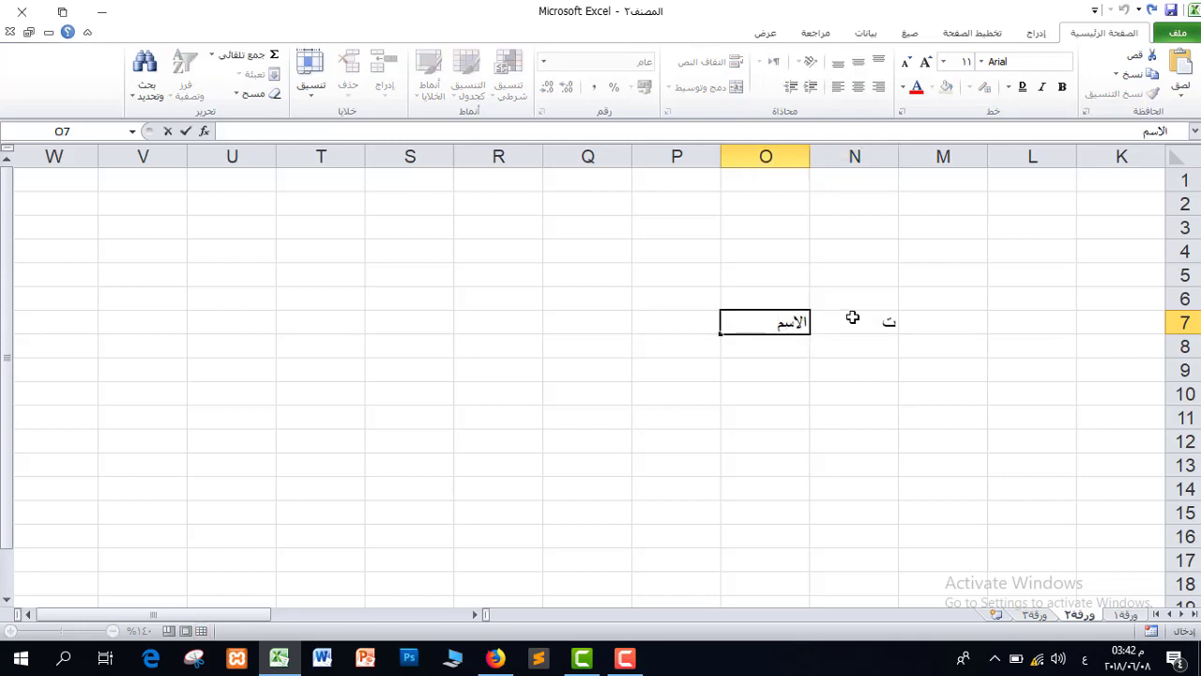
key("Tab")
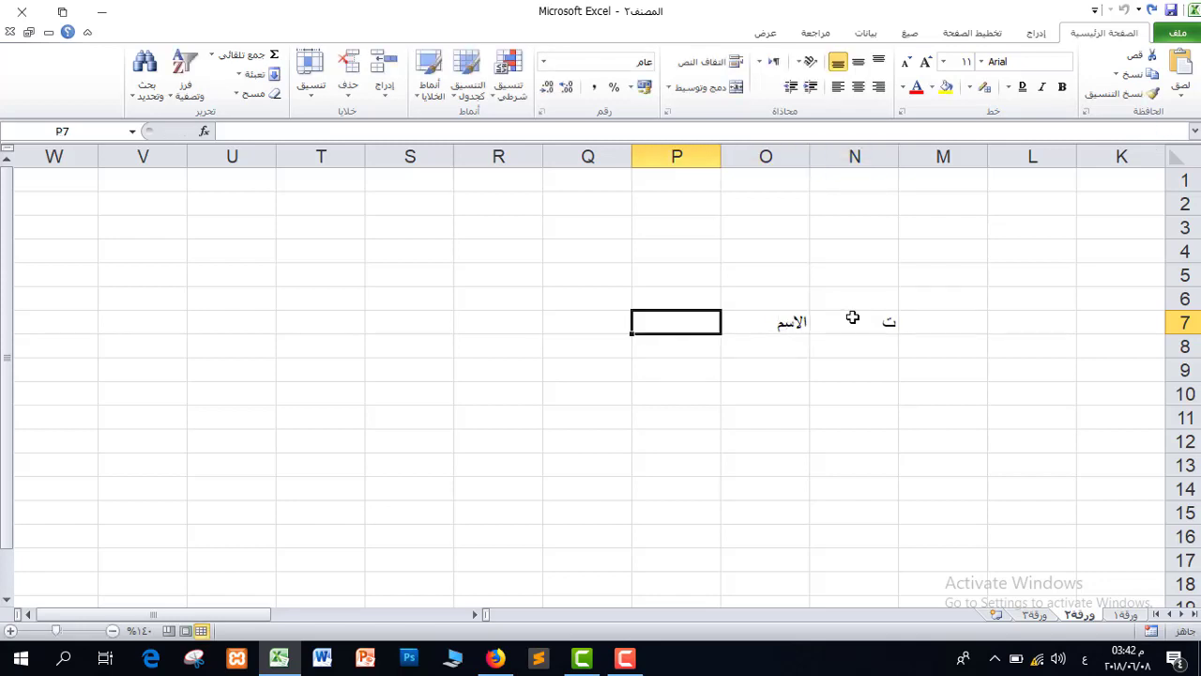
Add headers المحافظة and التحصيل الدراسي, then AutoFit column Q to its header.
type("المحافظة")
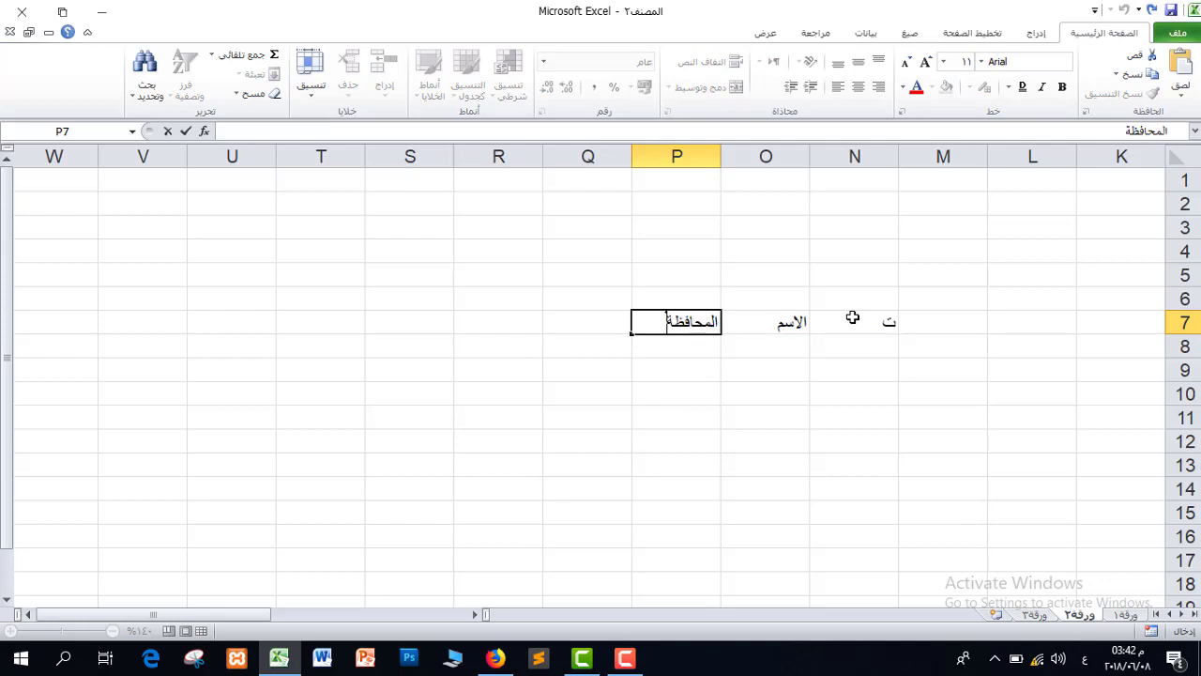
key("Tab")
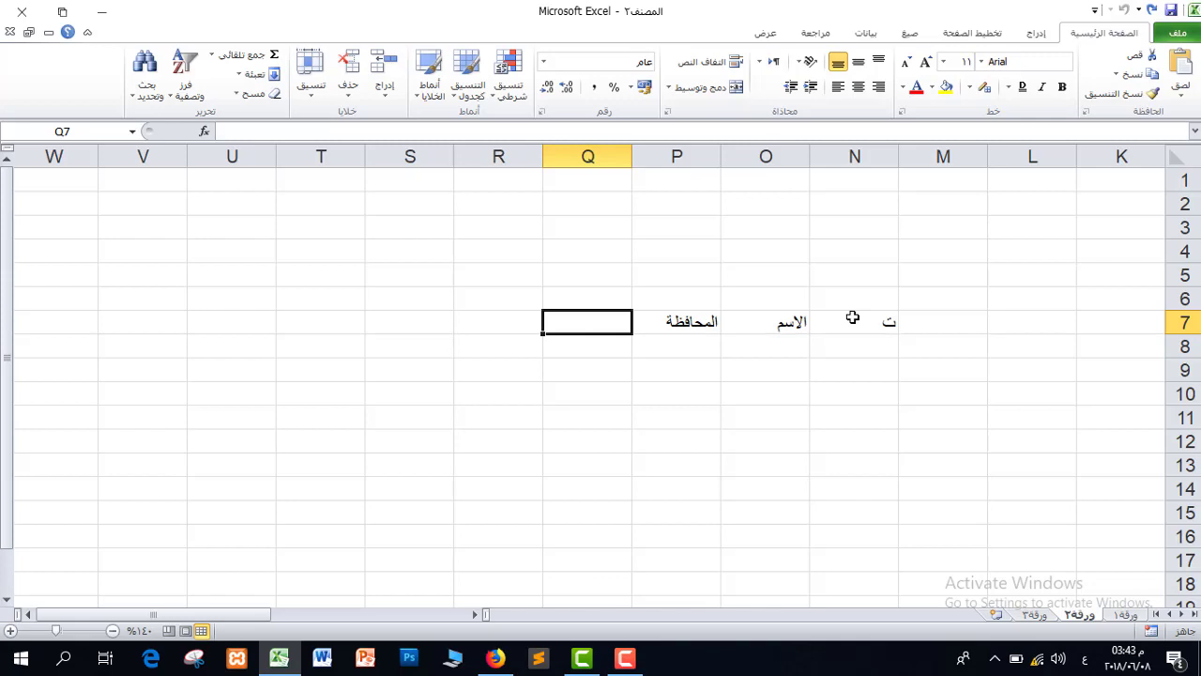
type("التحصيل ال")
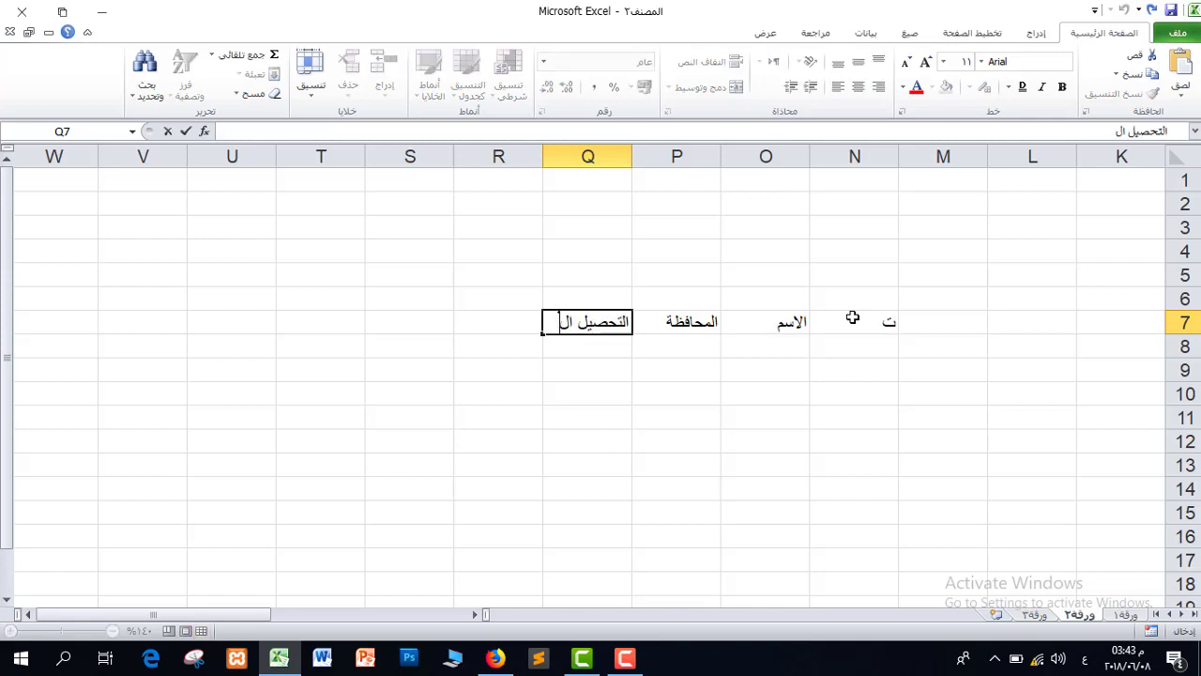
type("دراسي")
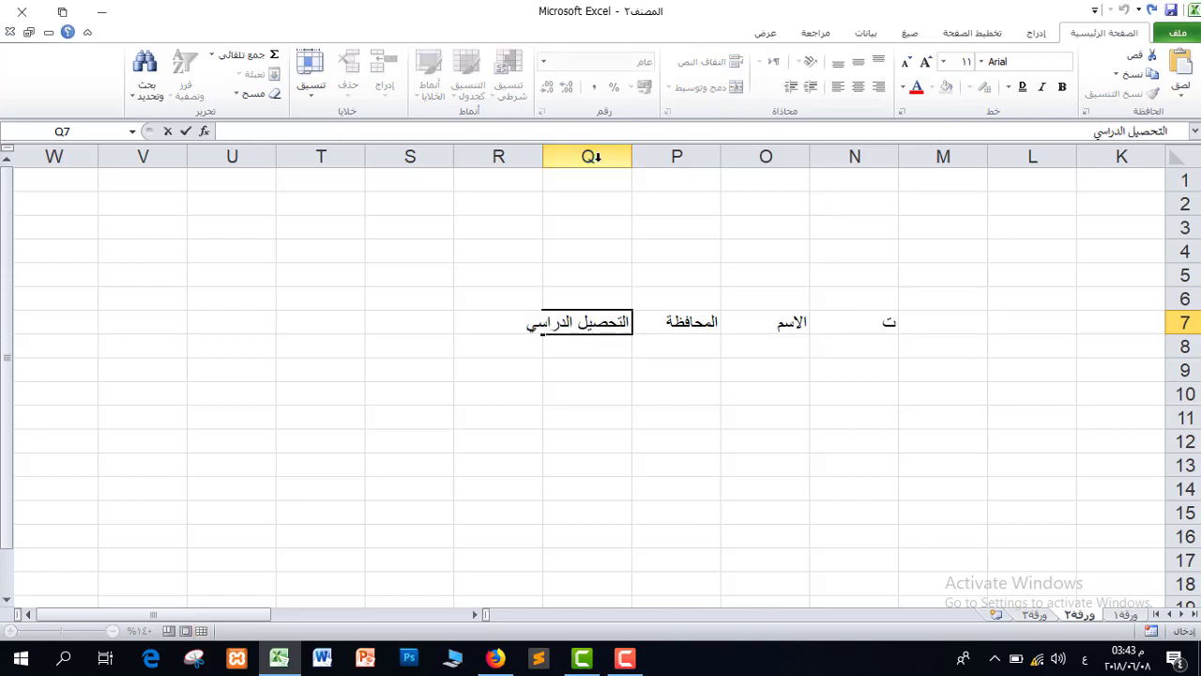
double_click(544, 152)
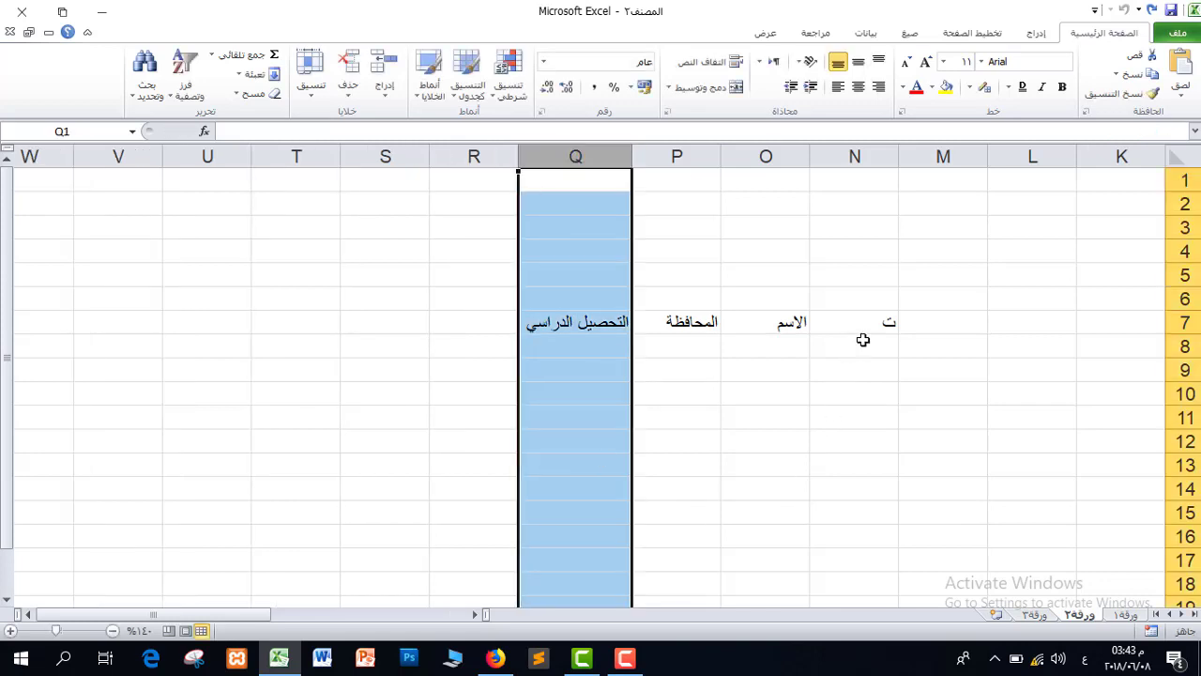
left_click(860, 344)
Fill row 8 with 1, the student's full name, كربلاء and ادارة واقتصاد.
type("1")
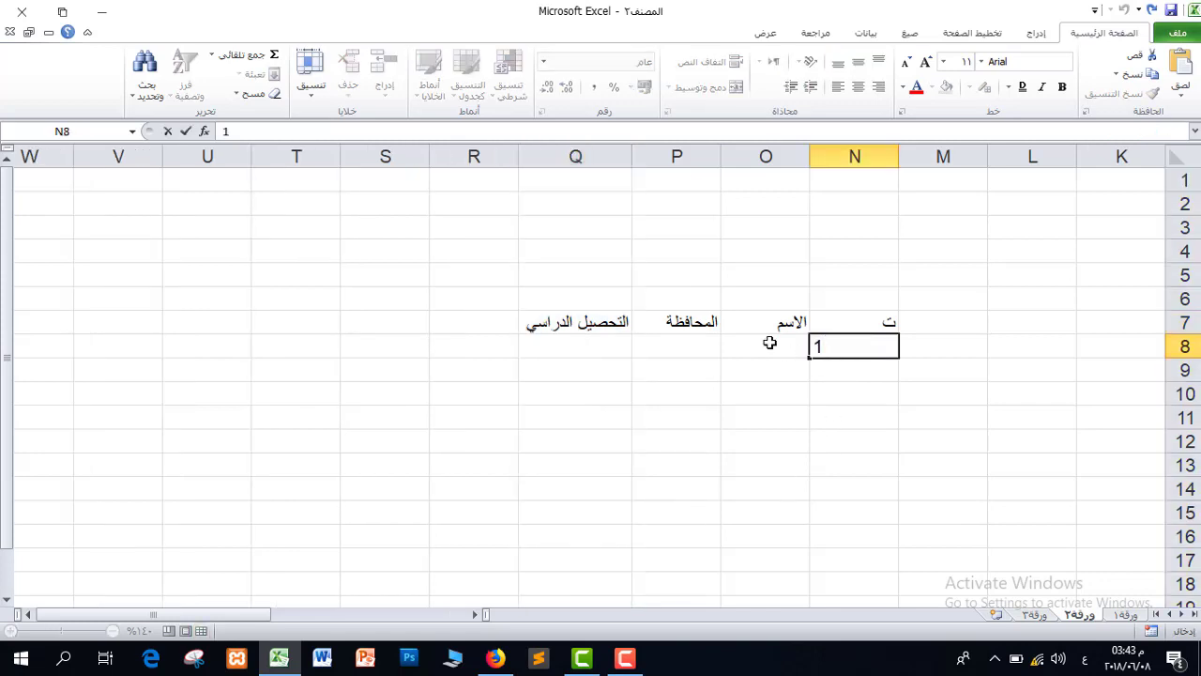
left_click(769, 343)
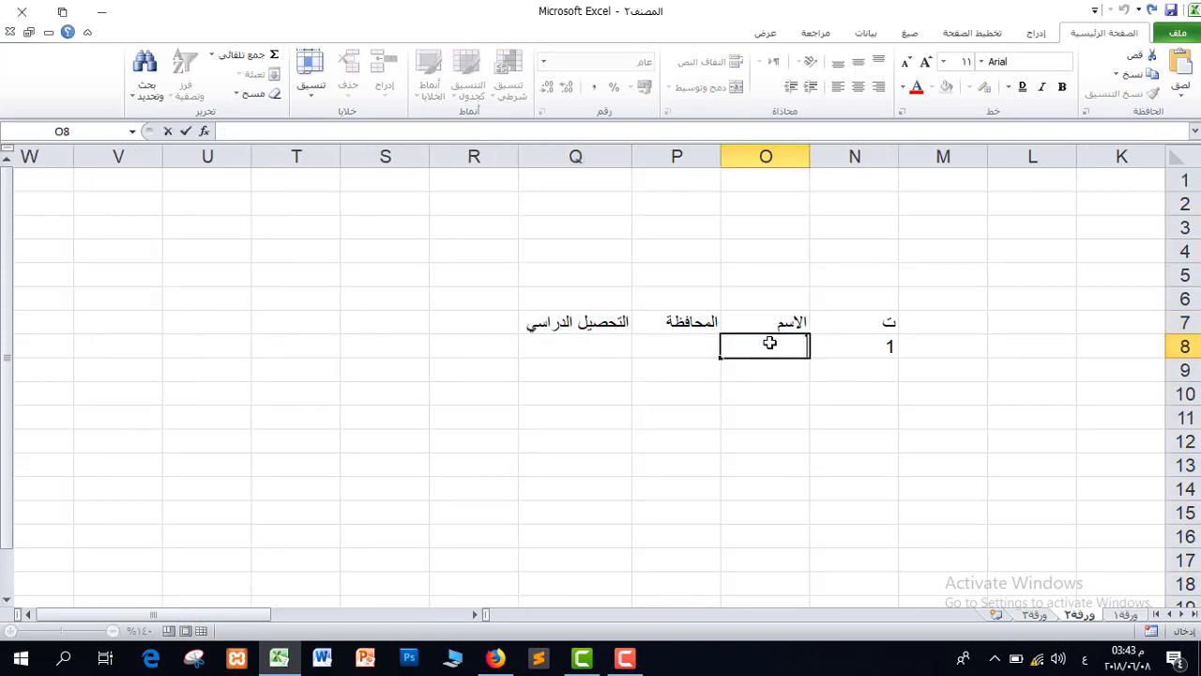
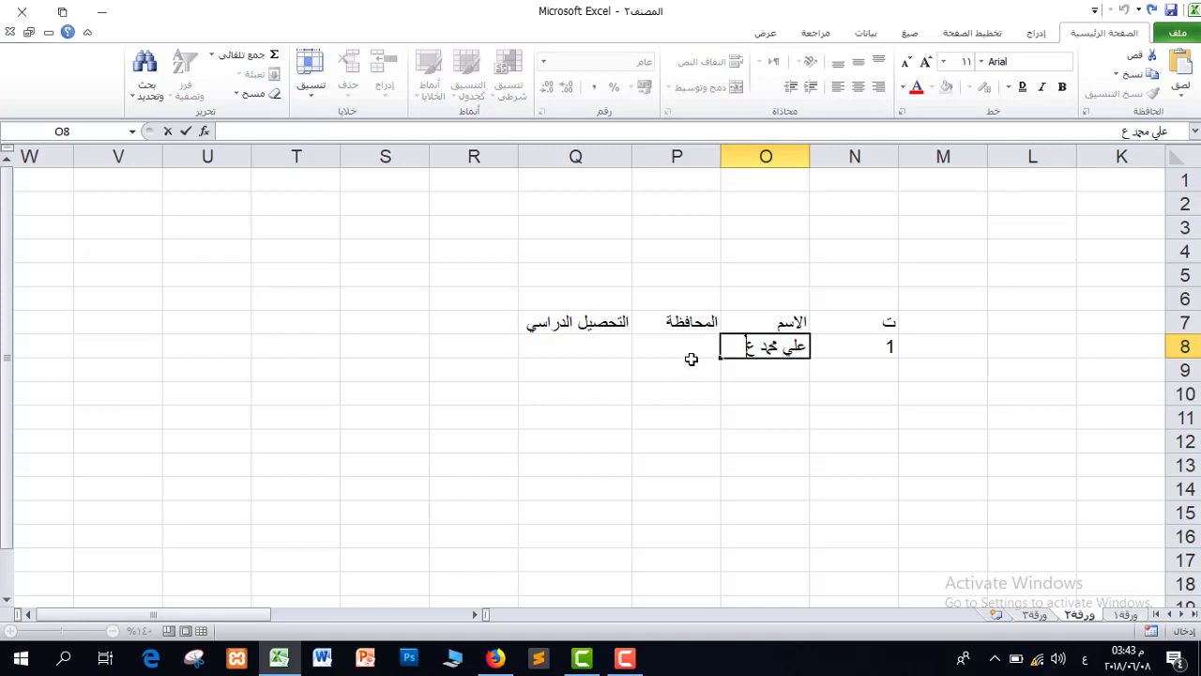
left_click(692, 349)
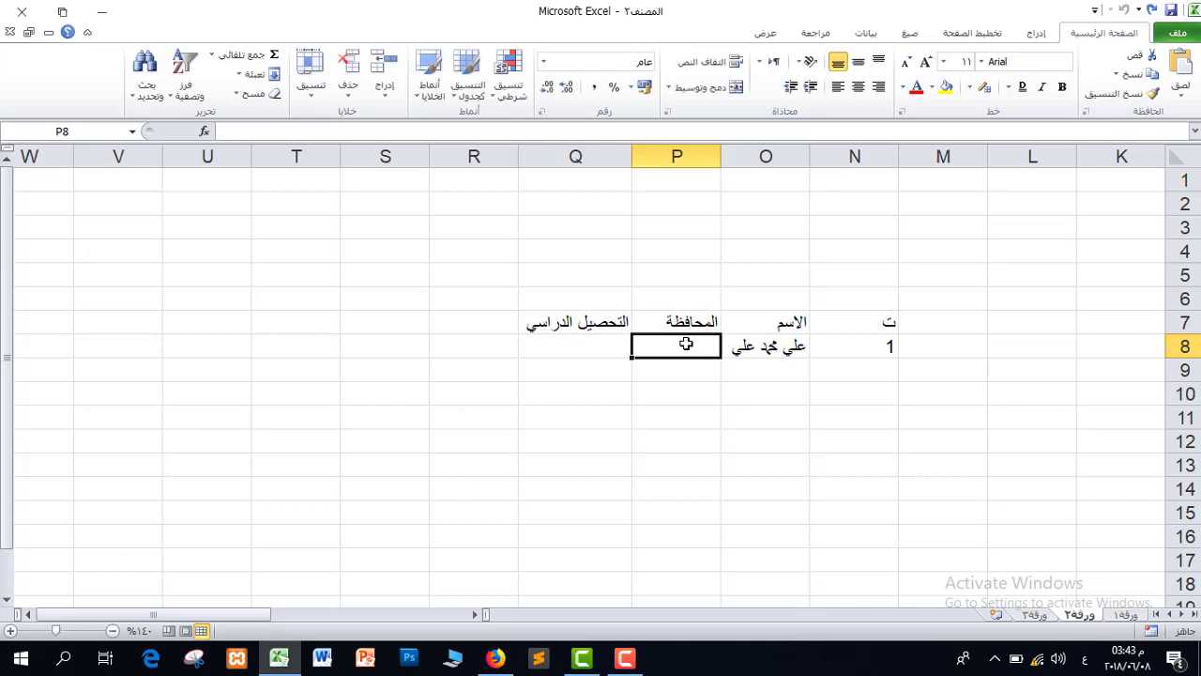
type("كربلاء")
key("Return")
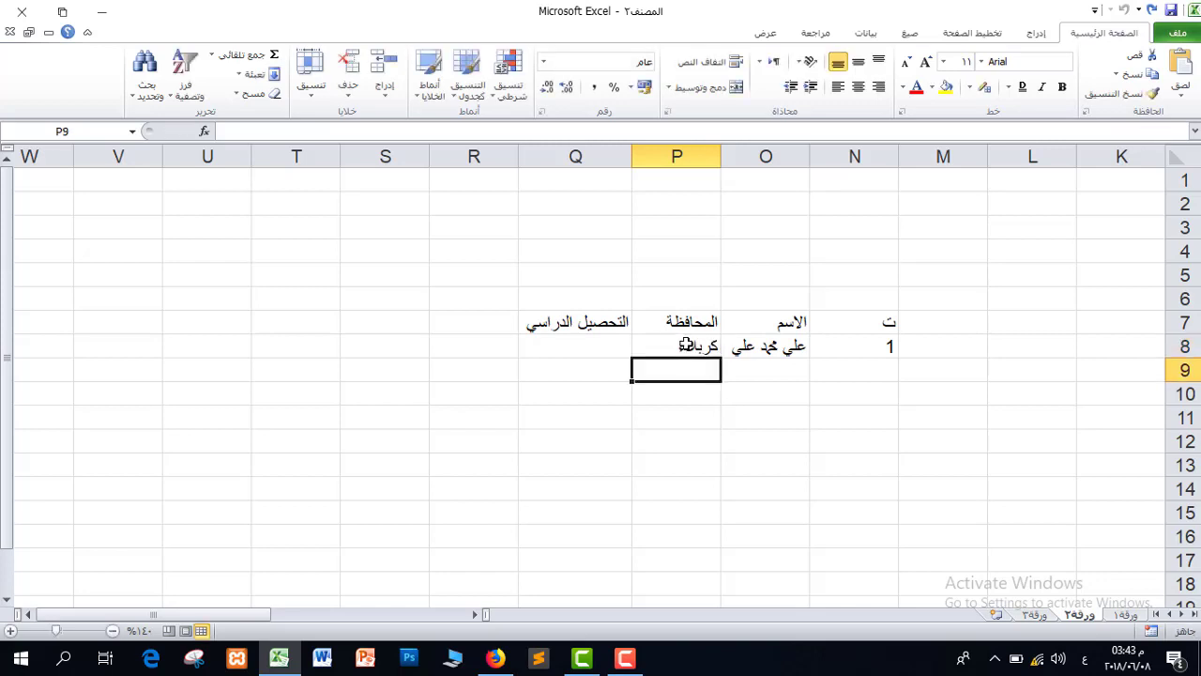
left_click(574, 344)
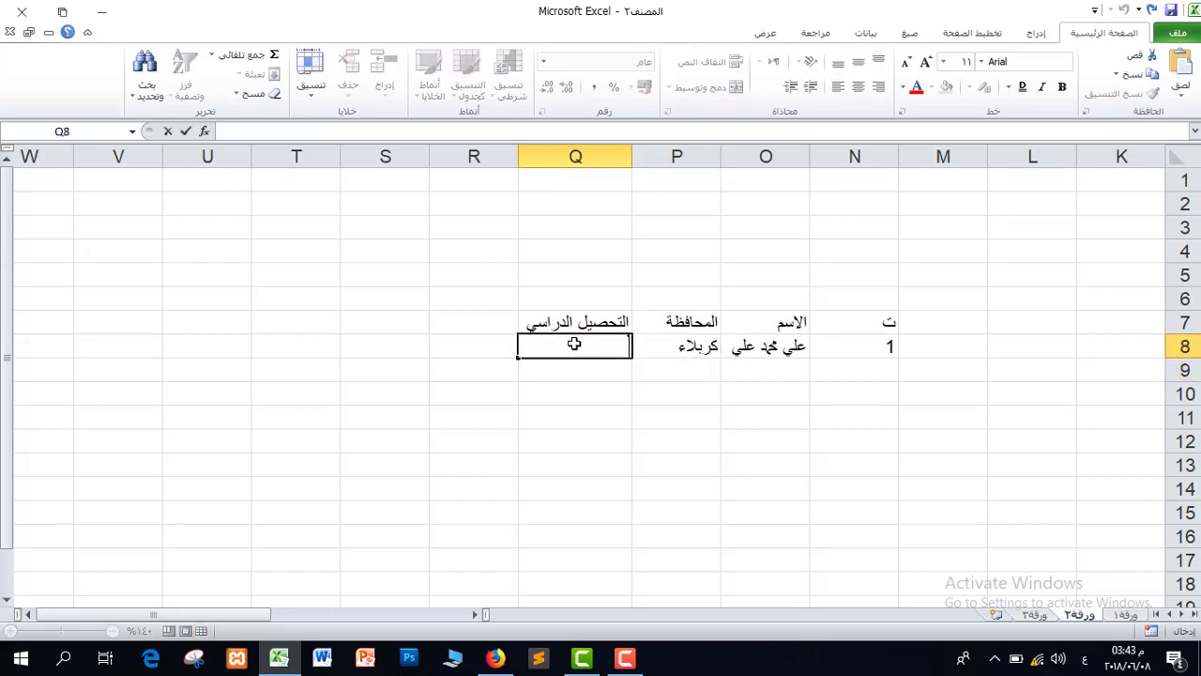
type("ادارة واقتصاد")
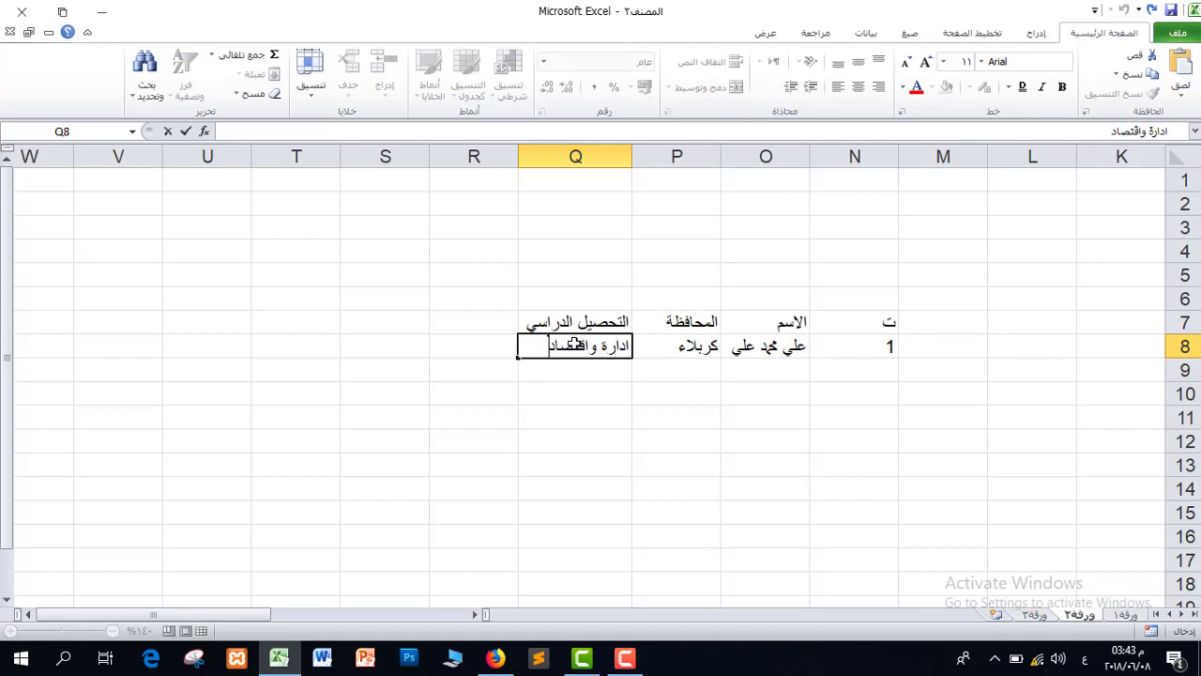
left_click(599, 390)
left_click_drag(549, 321, 865, 352)
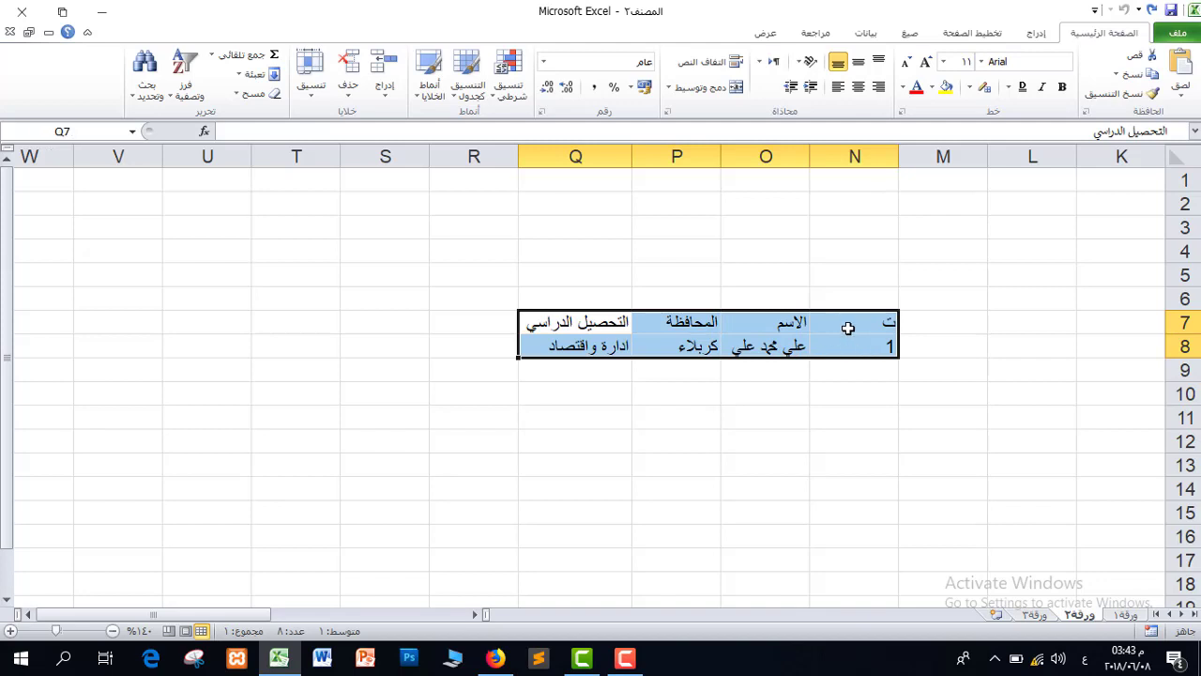
Apply All Borders to the N7:Q8 table.
left_click(969, 86)
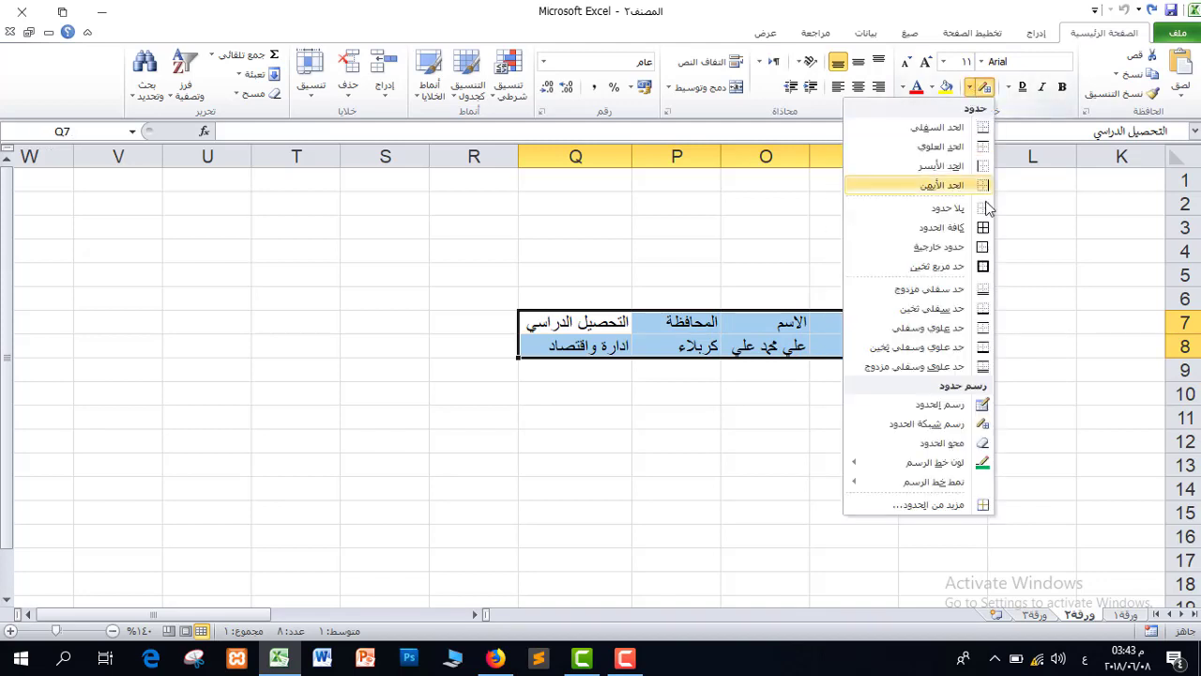
left_click(957, 228)
left_click(680, 391)
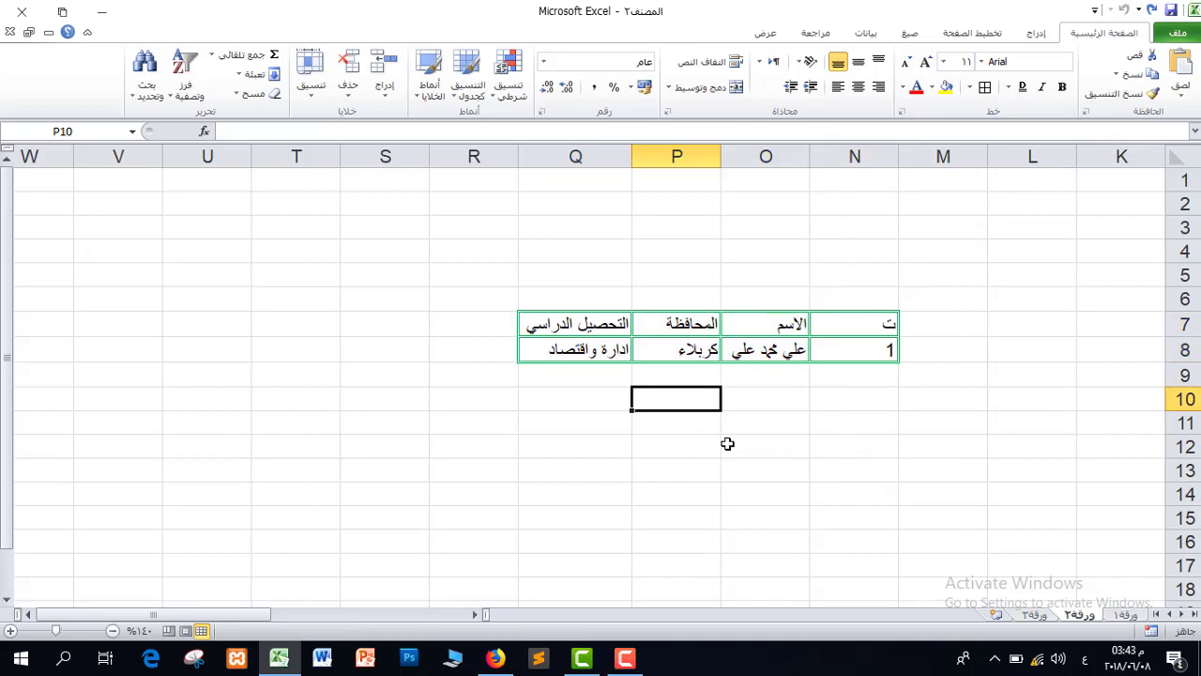
Give header row N7:Q7 a yellow fill and red font.
left_click_drag(872, 323, 571, 324)
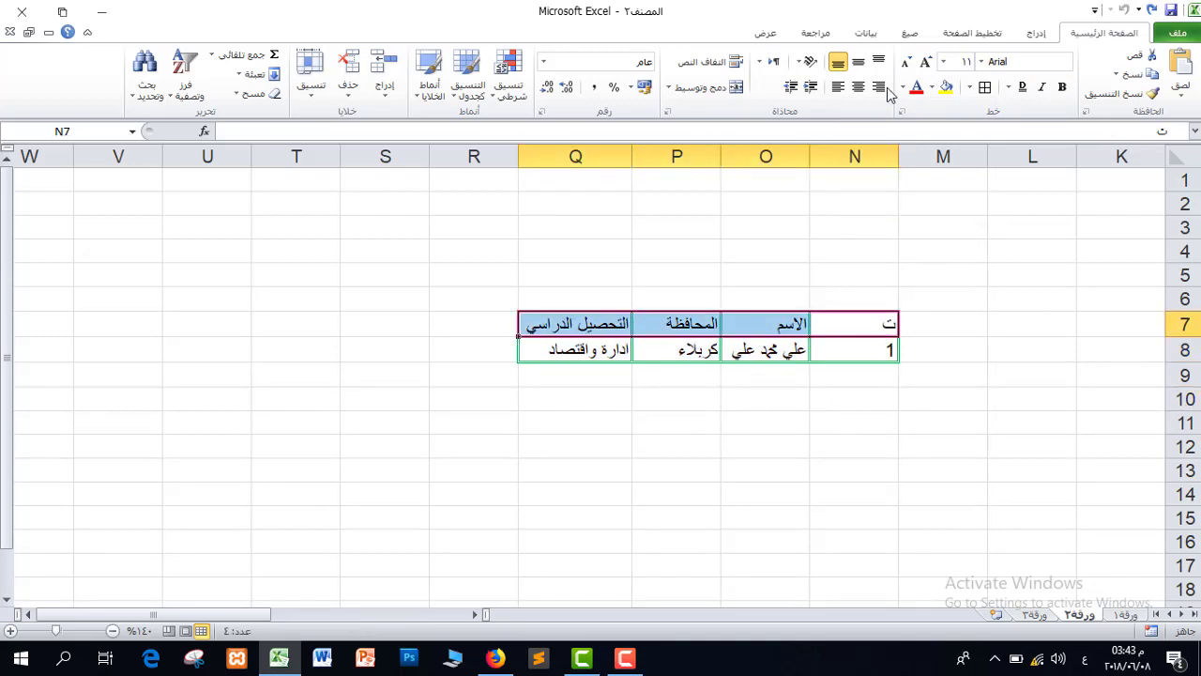
left_click(932, 87)
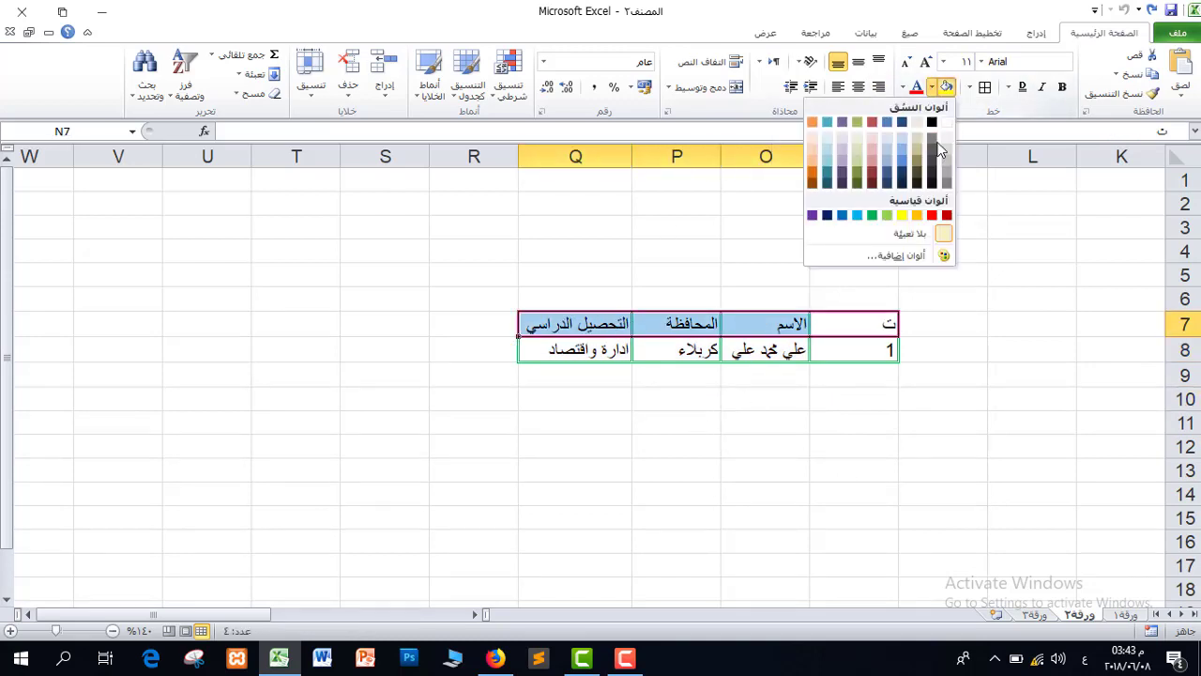
left_click(902, 215)
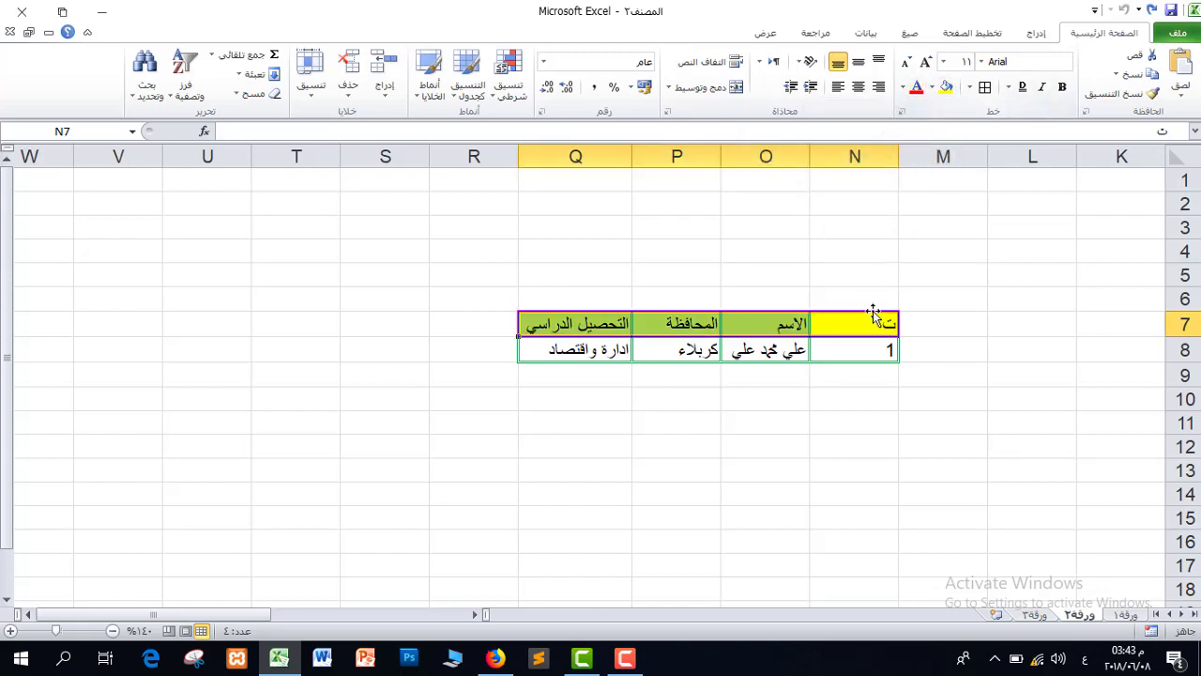
left_click(918, 92)
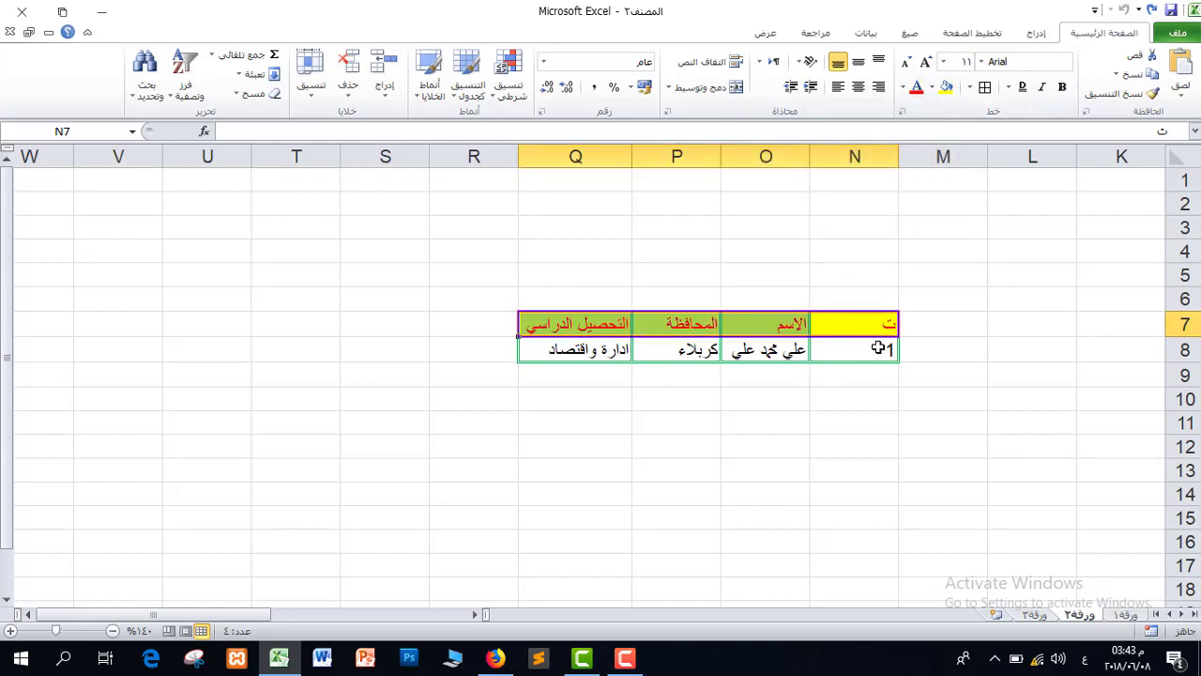
left_click(760, 394)
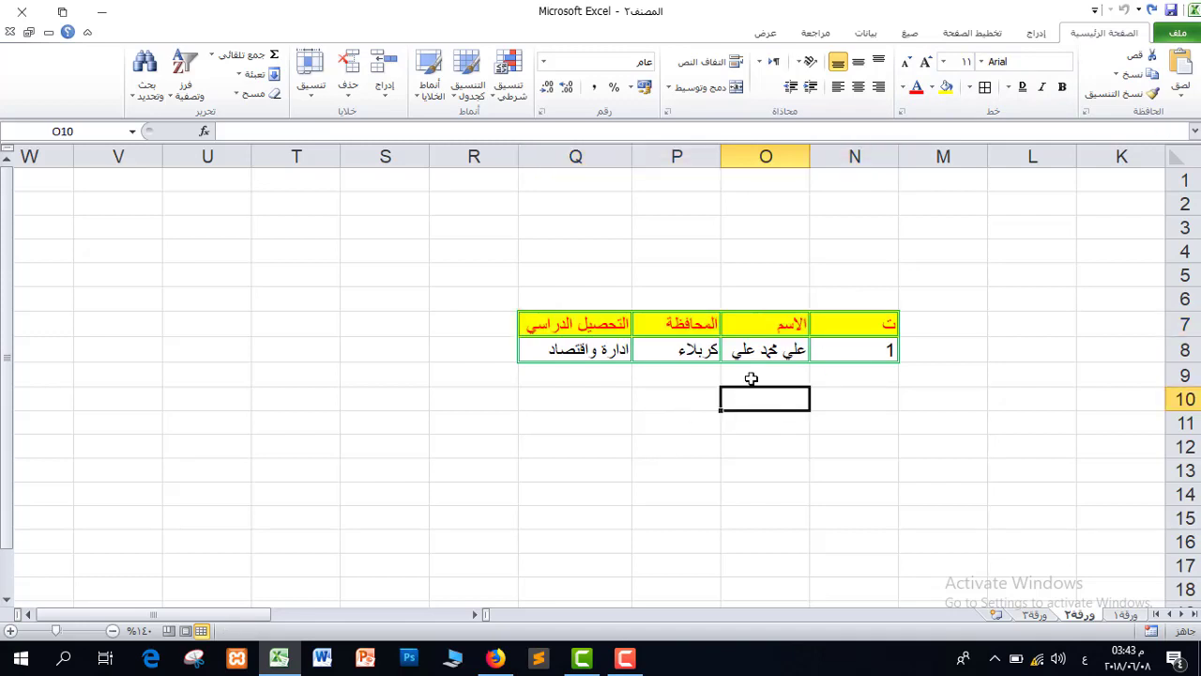
left_click_drag(537, 311, 868, 350)
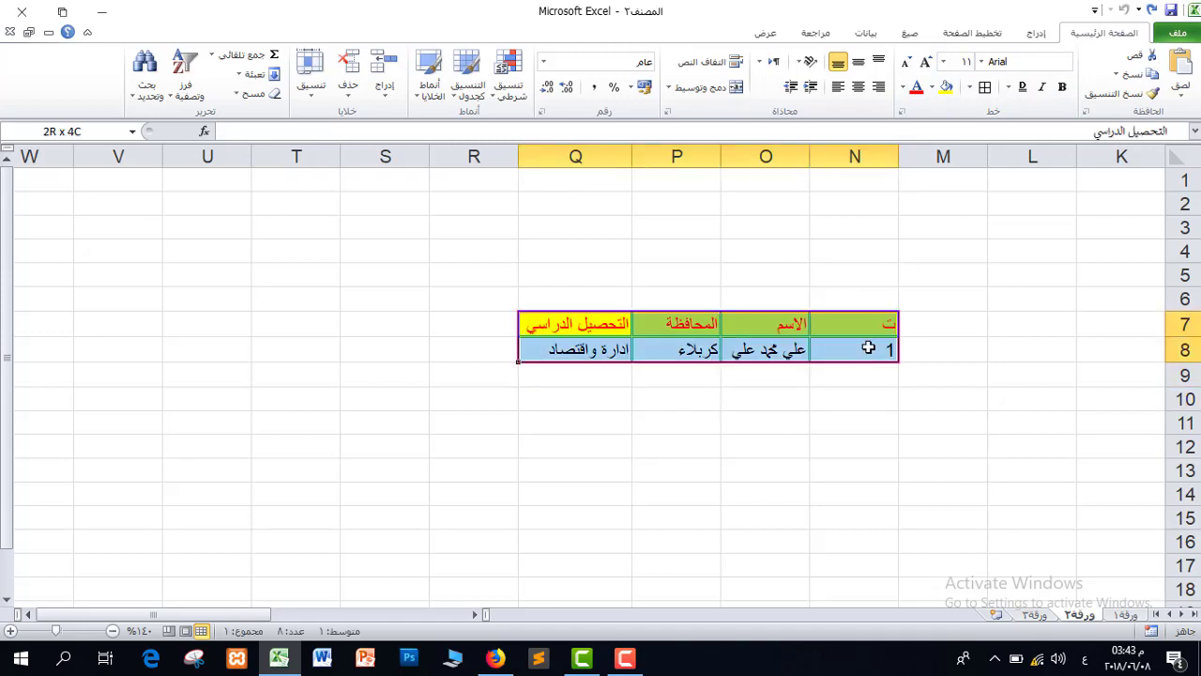
Set the border line colour to Black and reapply All Borders to the table.
left_click(969, 87)
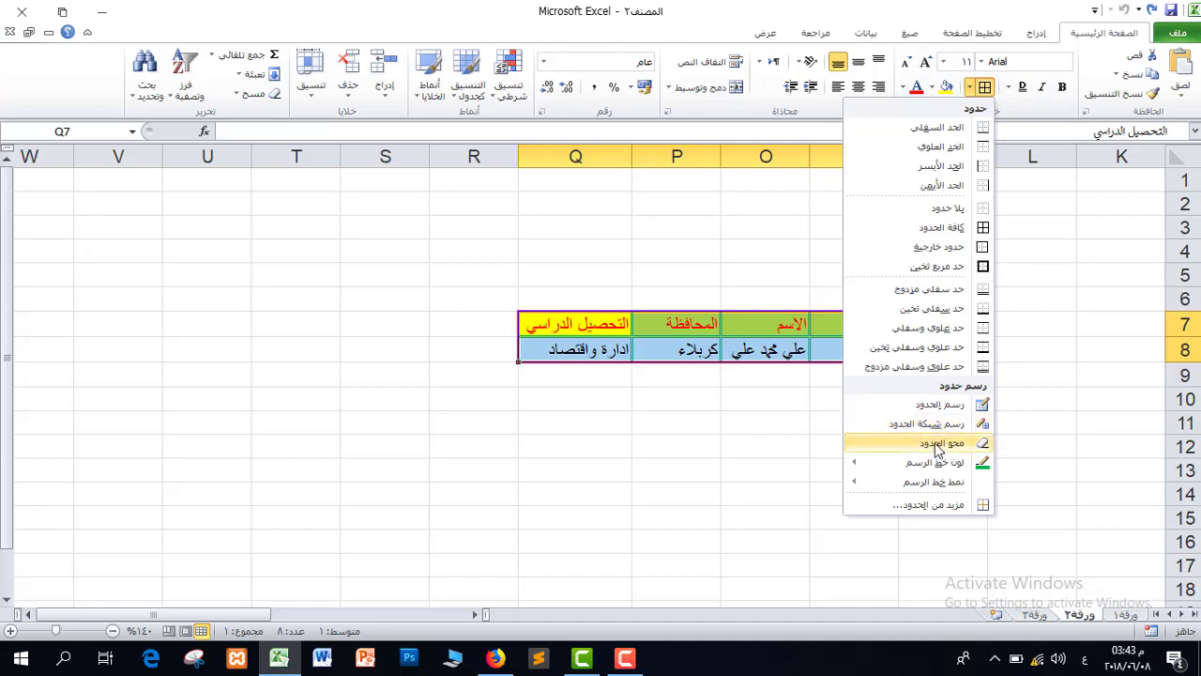
mouse_move(929, 467)
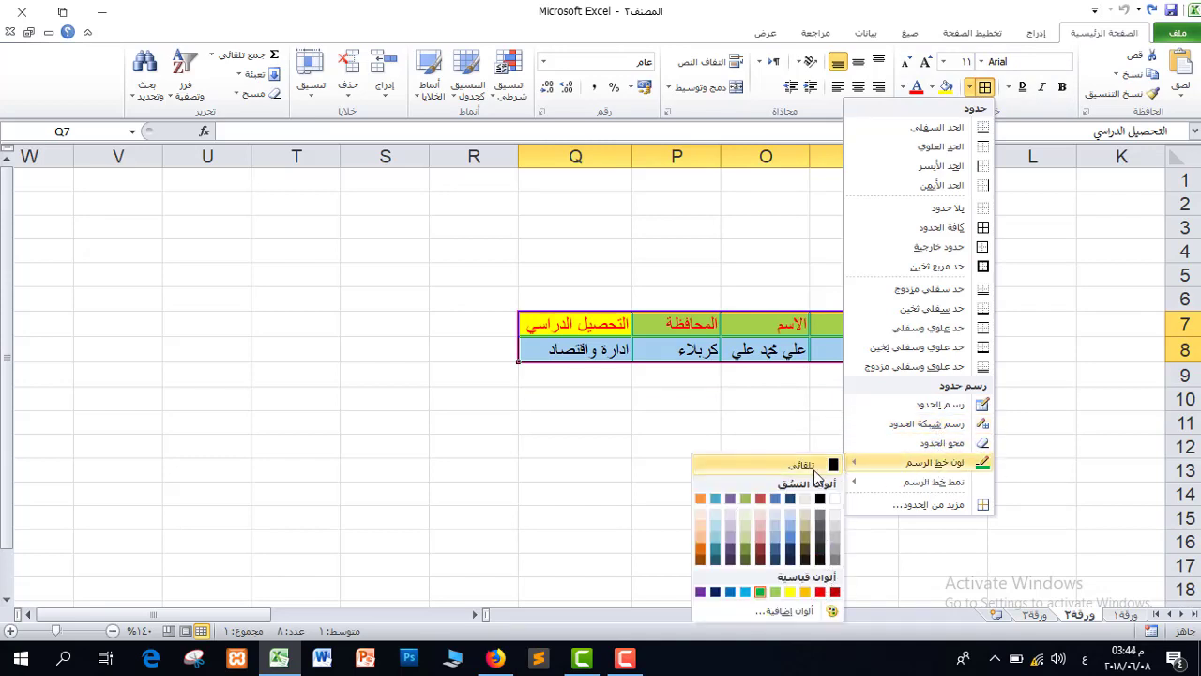
left_click(819, 500)
left_click(969, 87)
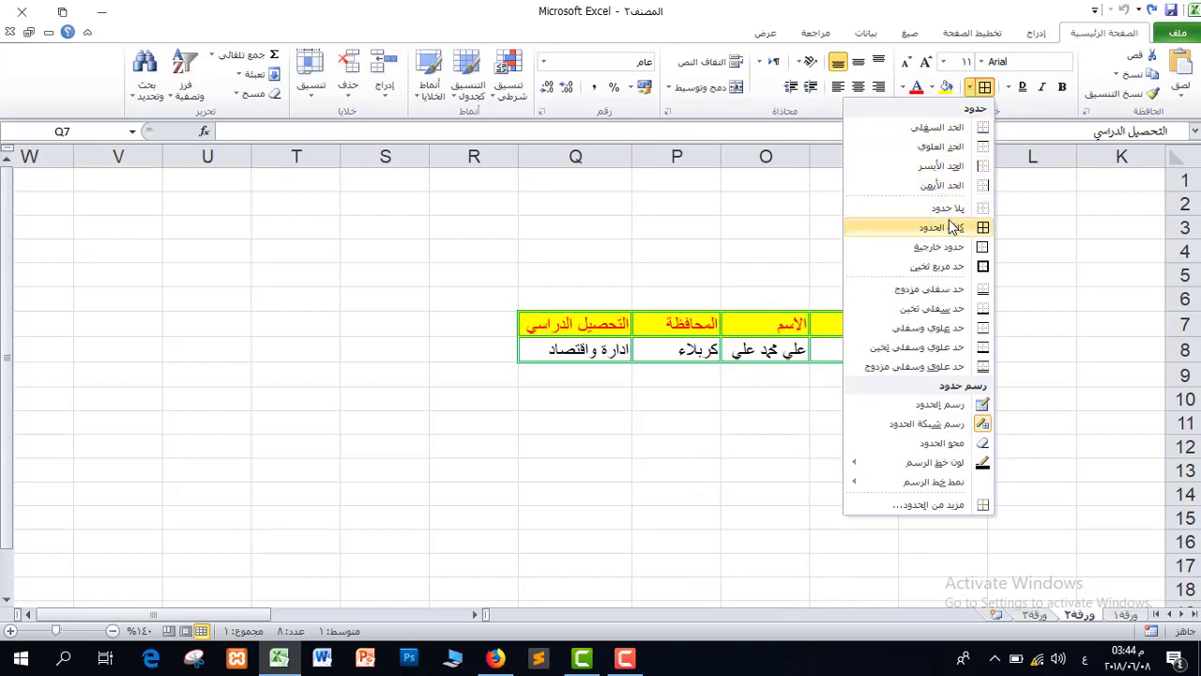
left_click(950, 228)
left_click(675, 399)
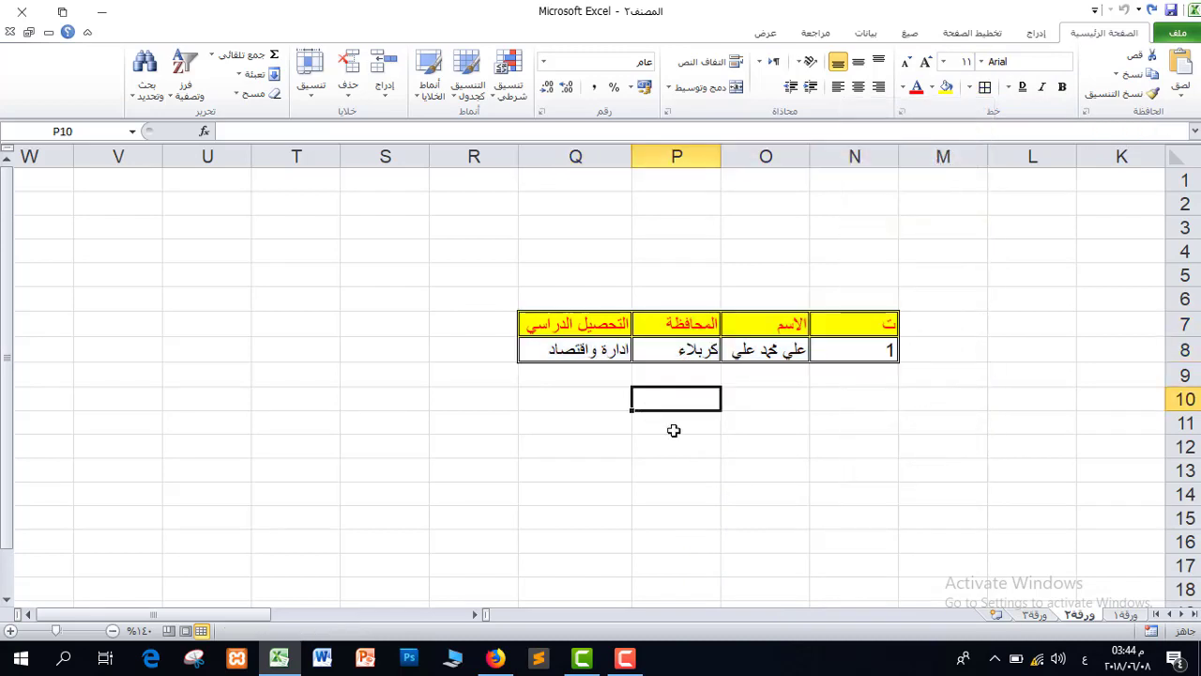
left_click(691, 479)
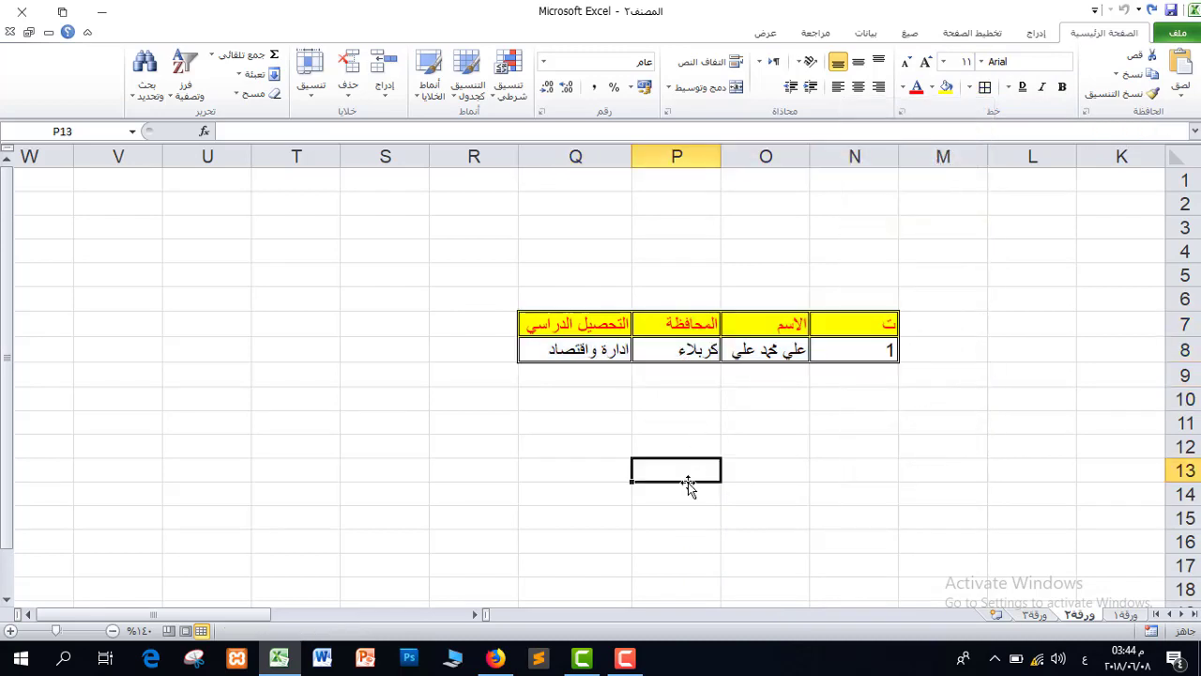
left_click(12, 632)
left_click(12, 632)
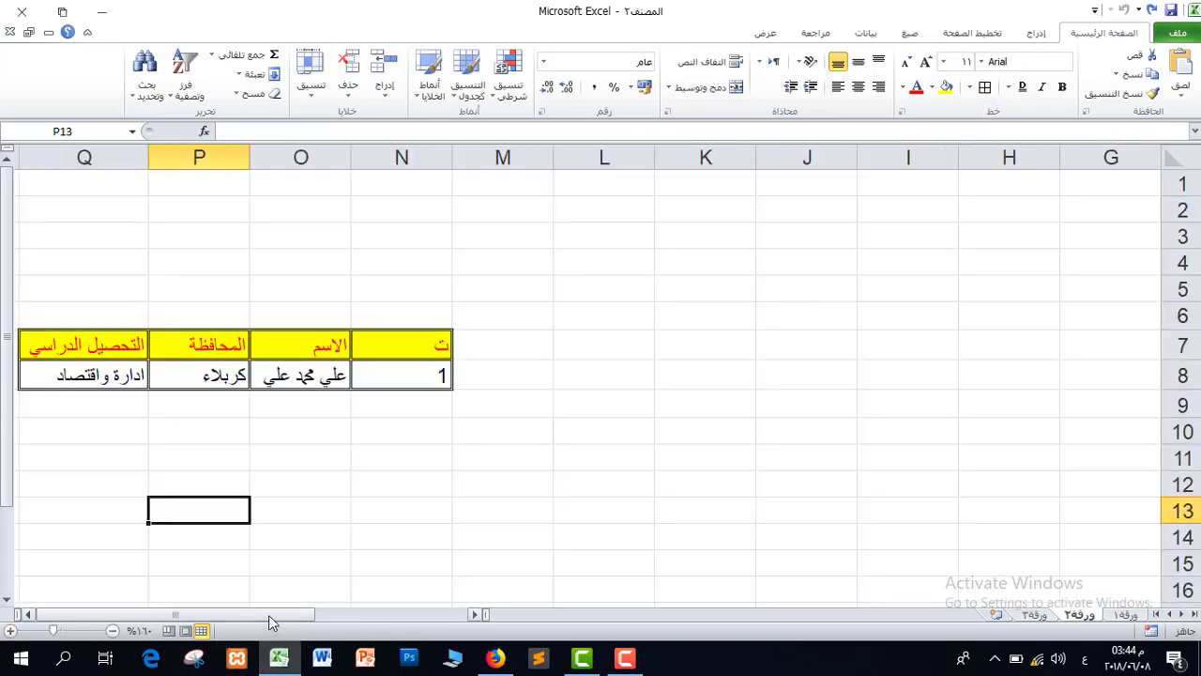
Centre the zoomed table in view and check each row 8 cell.
left_click_drag(184, 616, 150, 618)
left_click(28, 614)
left_click(28, 614)
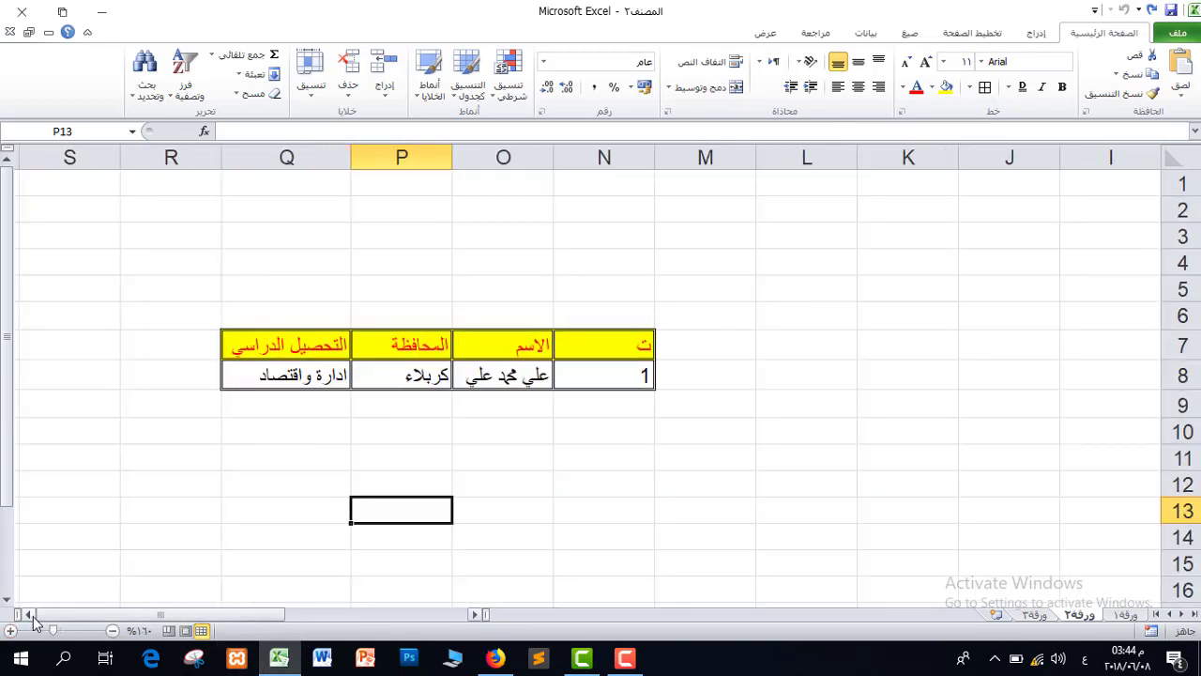
left_click(606, 380)
left_click(514, 376)
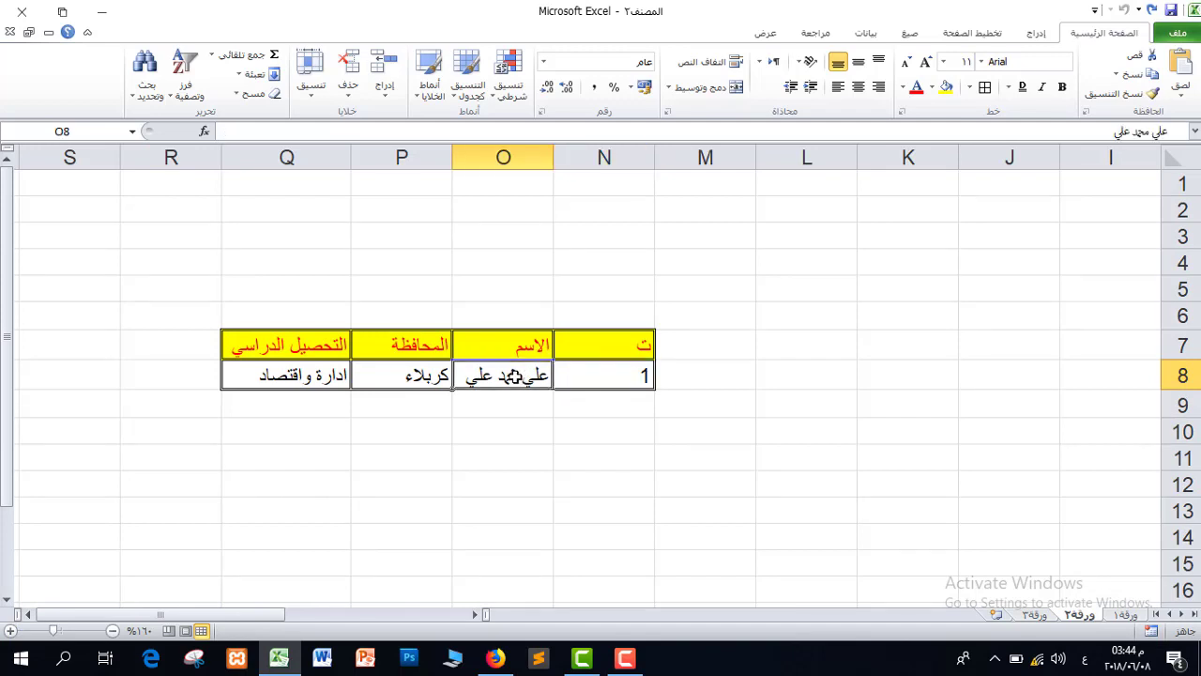
left_click(417, 373)
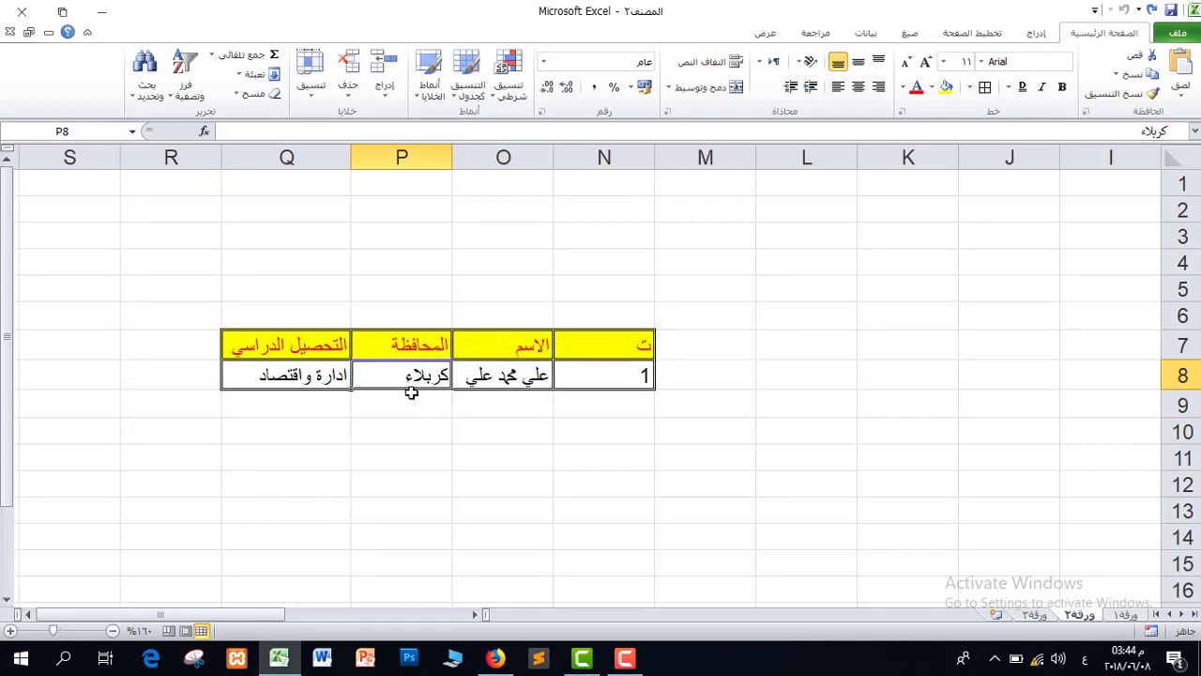
left_click(289, 379)
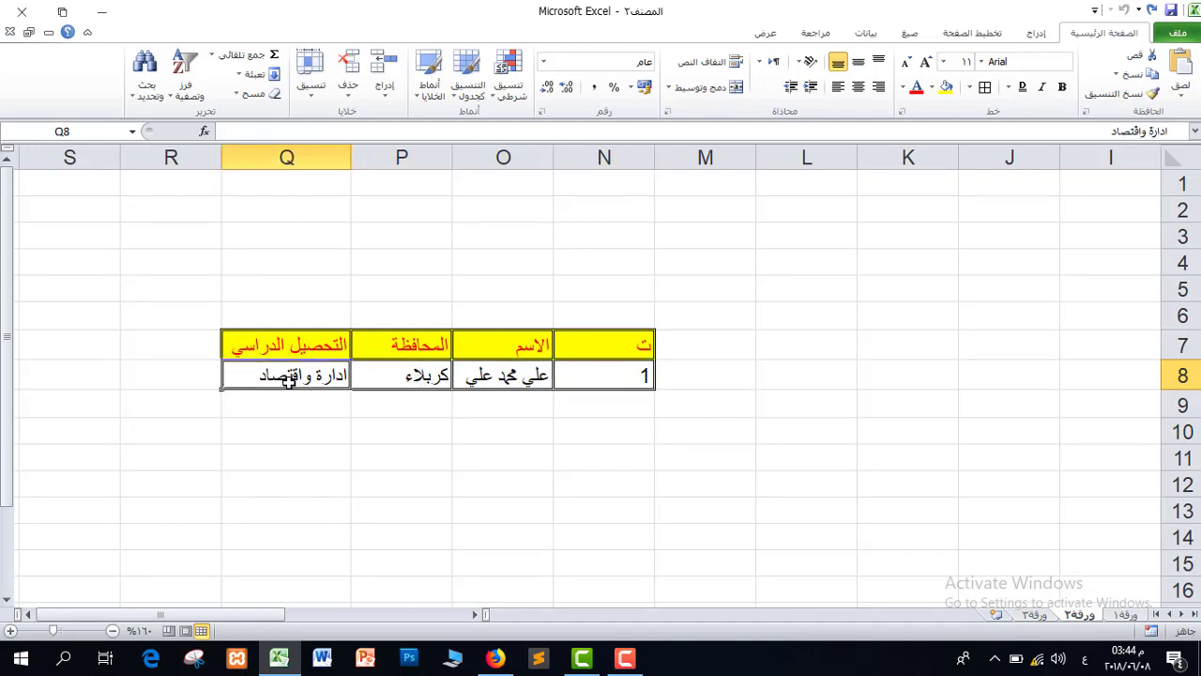